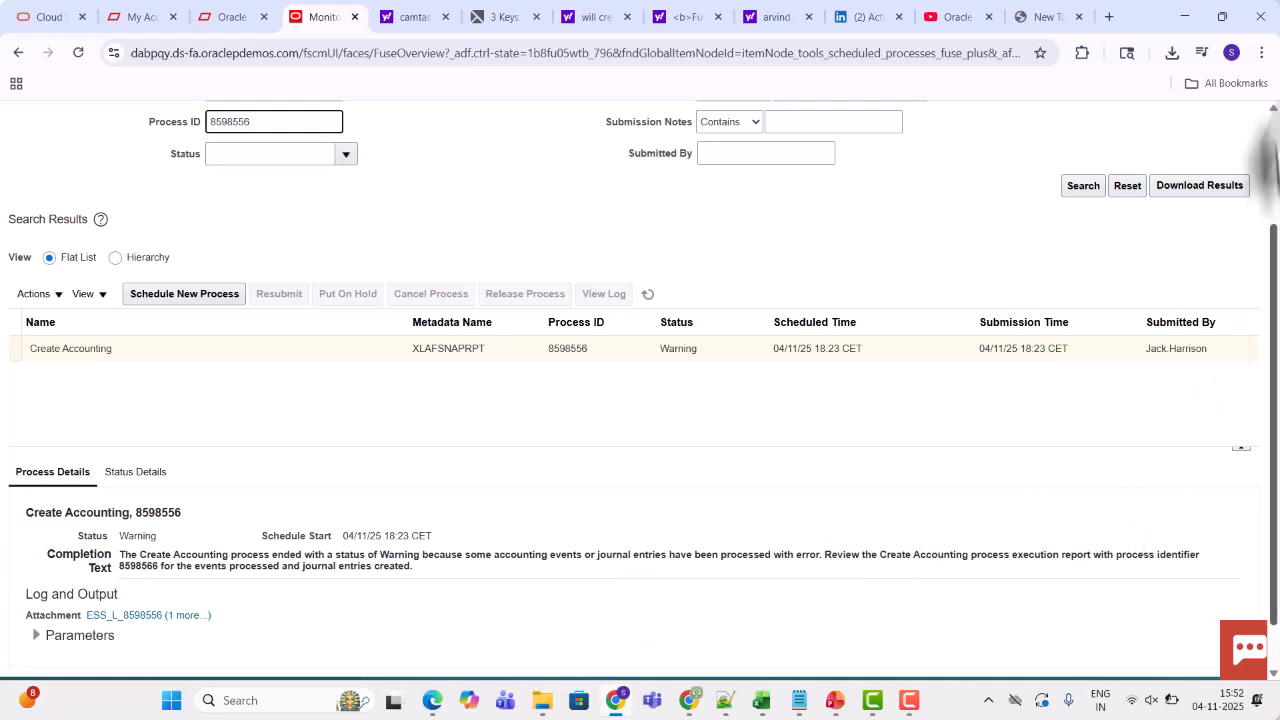
# Return to the home page and open the Journals app under General Accounting
pyautogui.click(1273, 160)
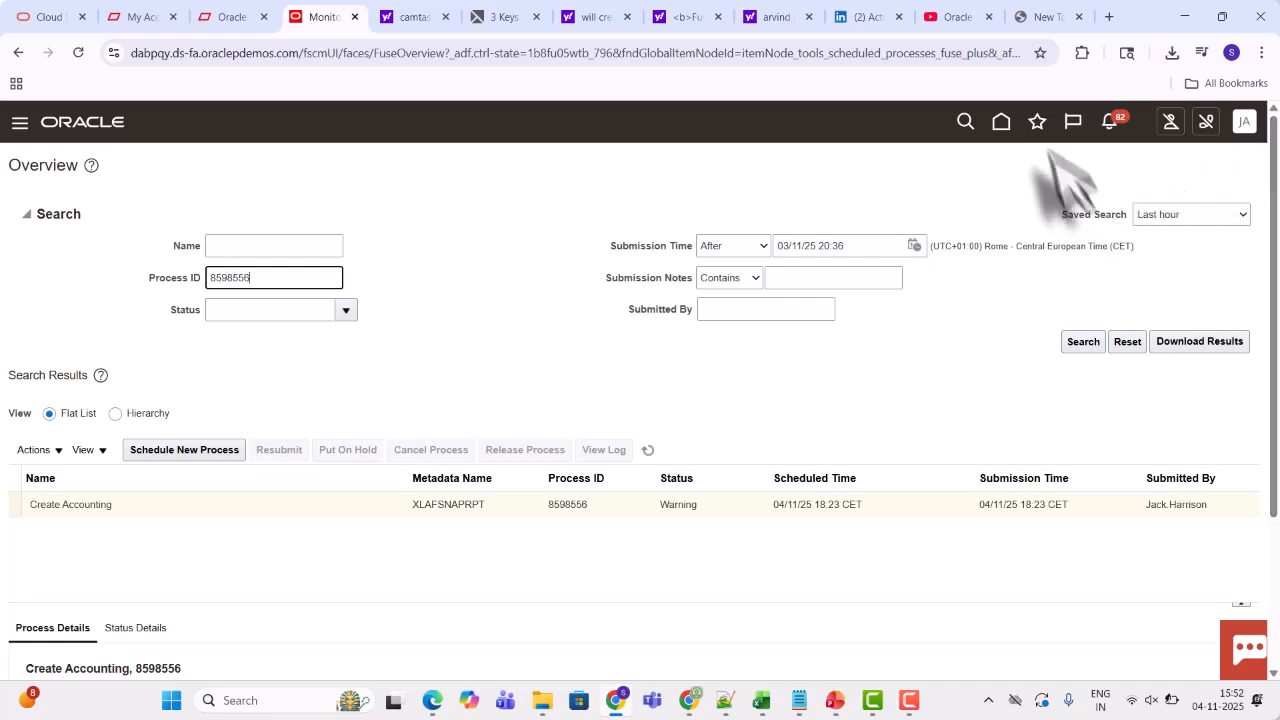
pyautogui.click(1001, 121)
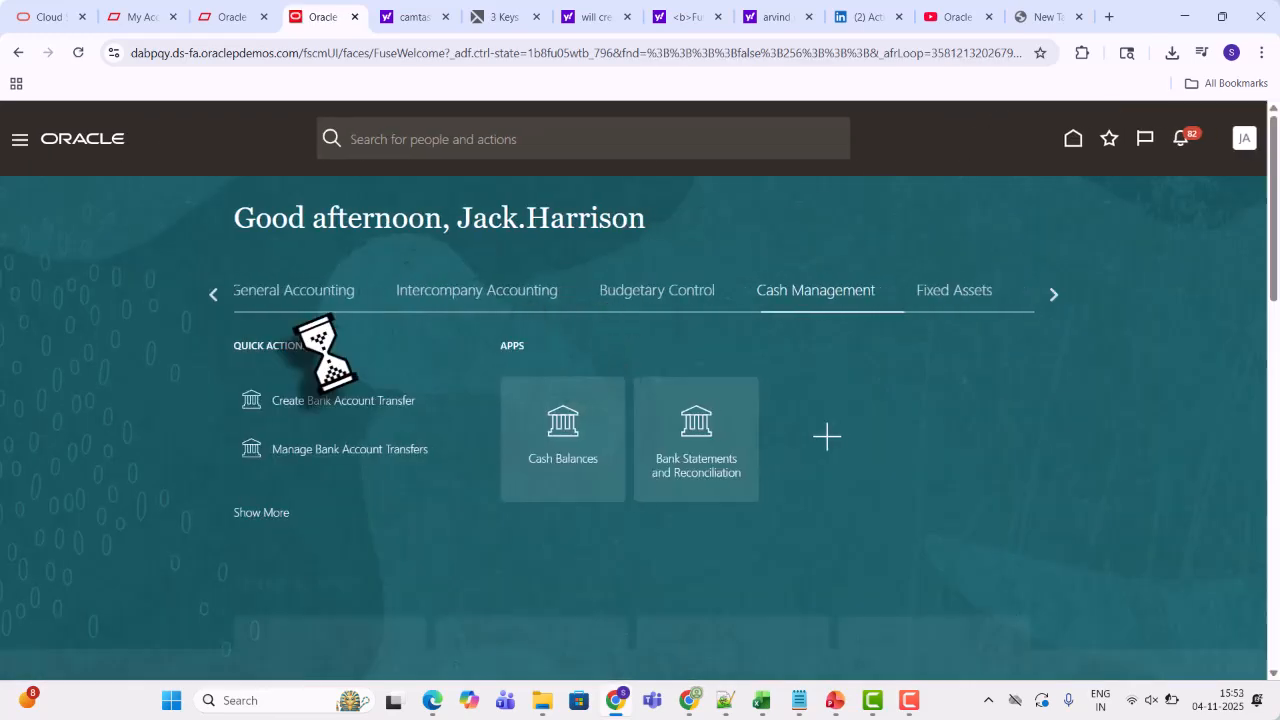
pyautogui.click(277, 295)
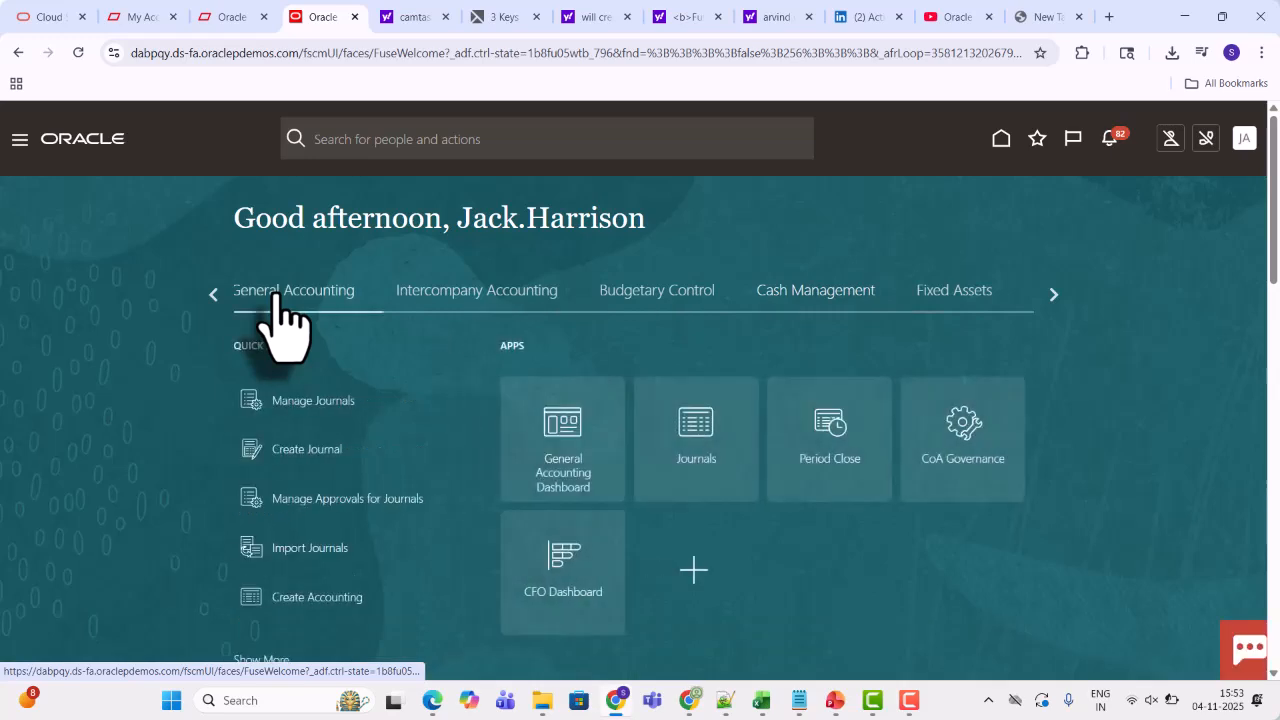
pyautogui.click(682, 435)
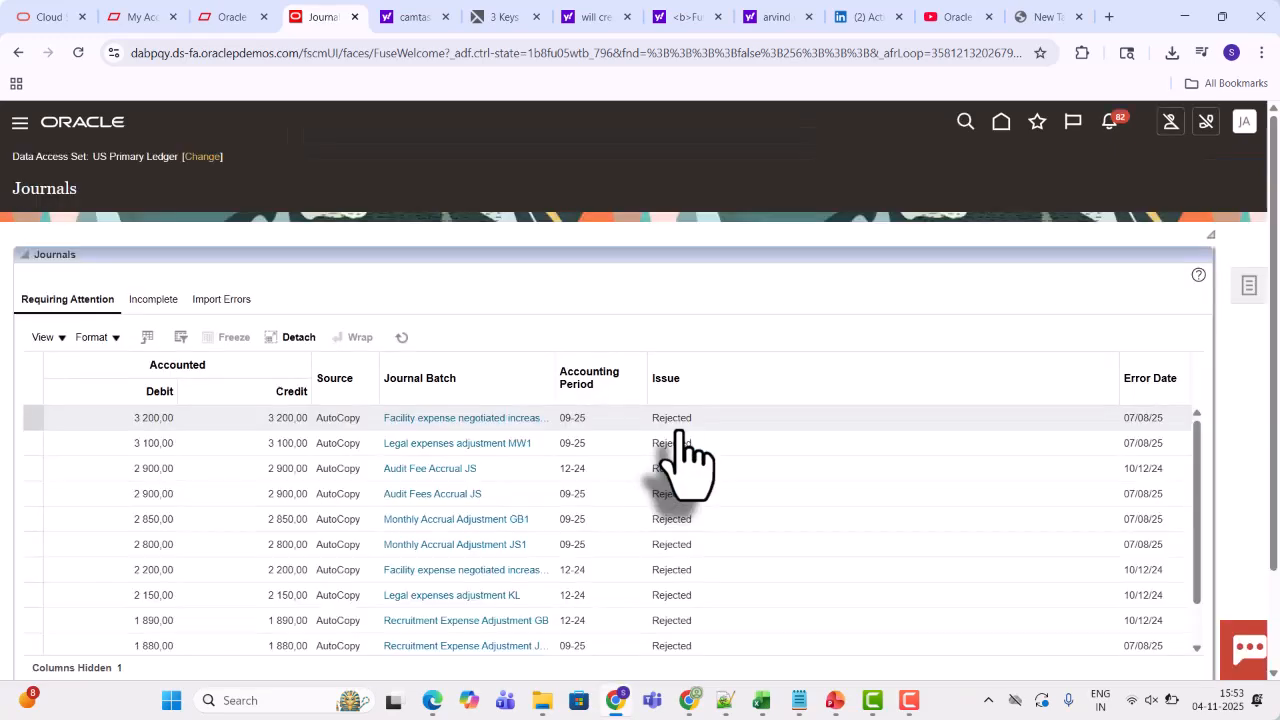
# Search Manage Journals for journals whose source is Cash Management
pyautogui.click(1249, 290)
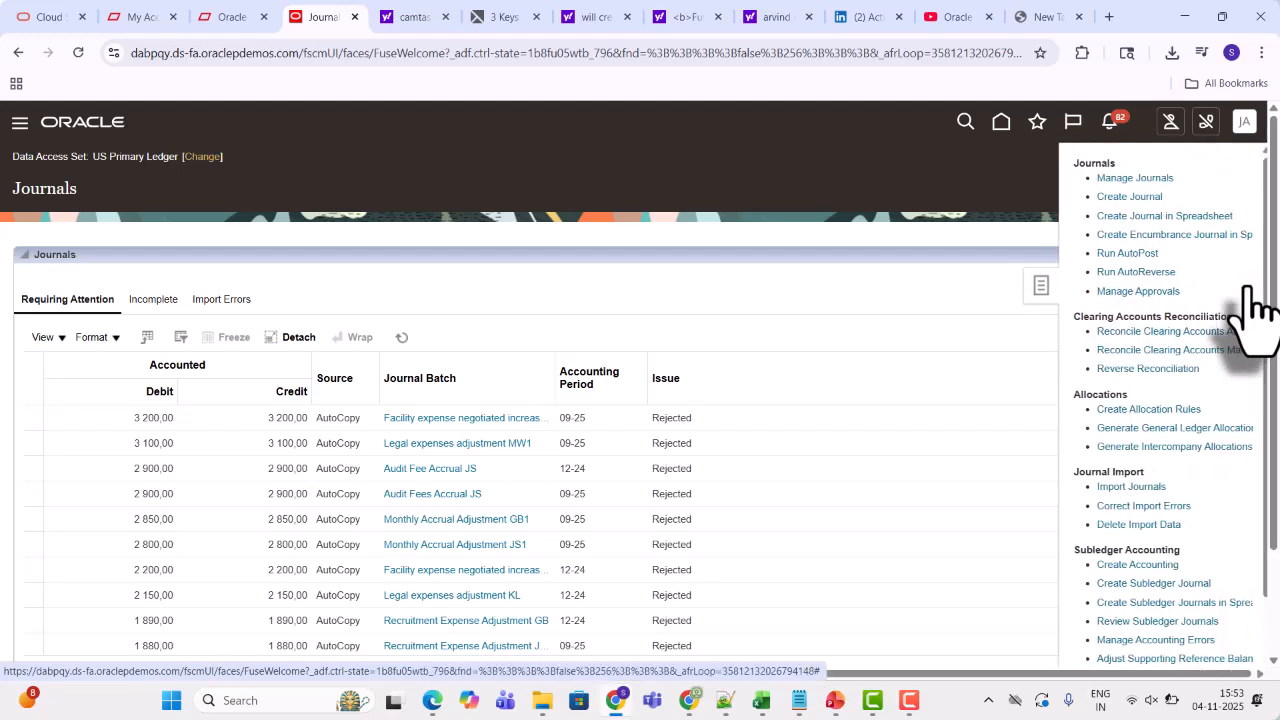
pyautogui.click(1127, 180)
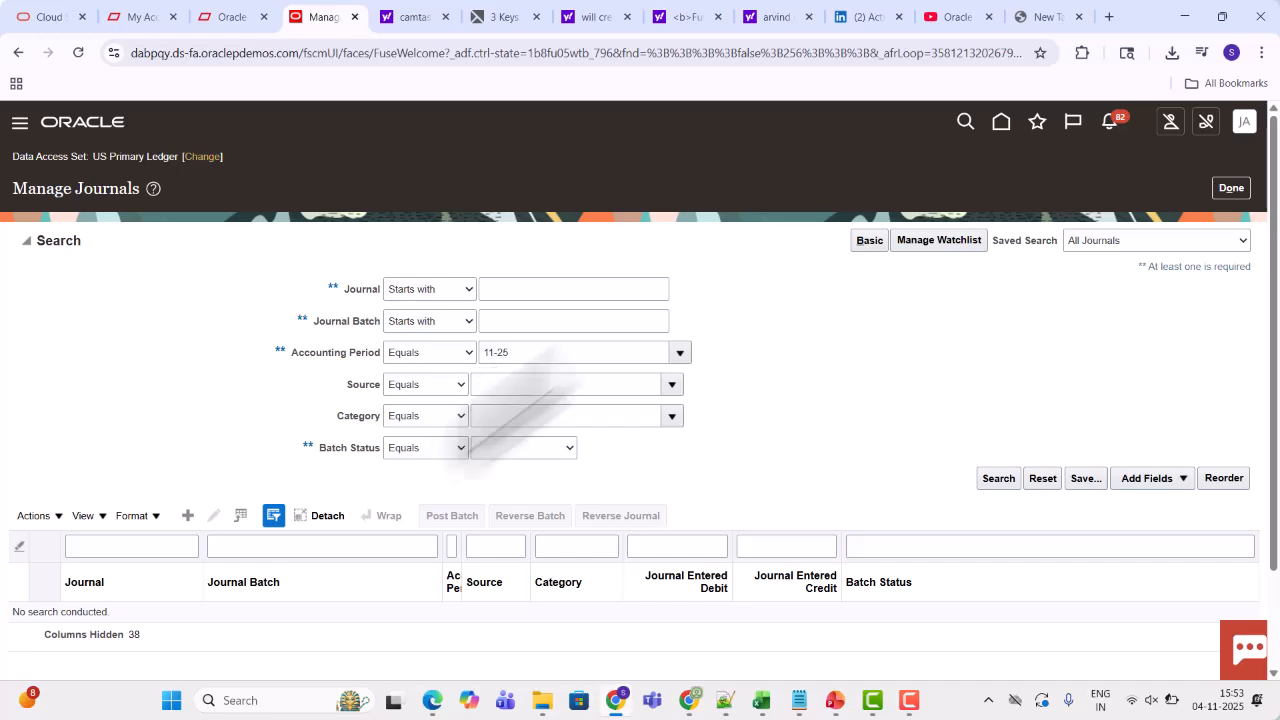
pyautogui.click(672, 384)
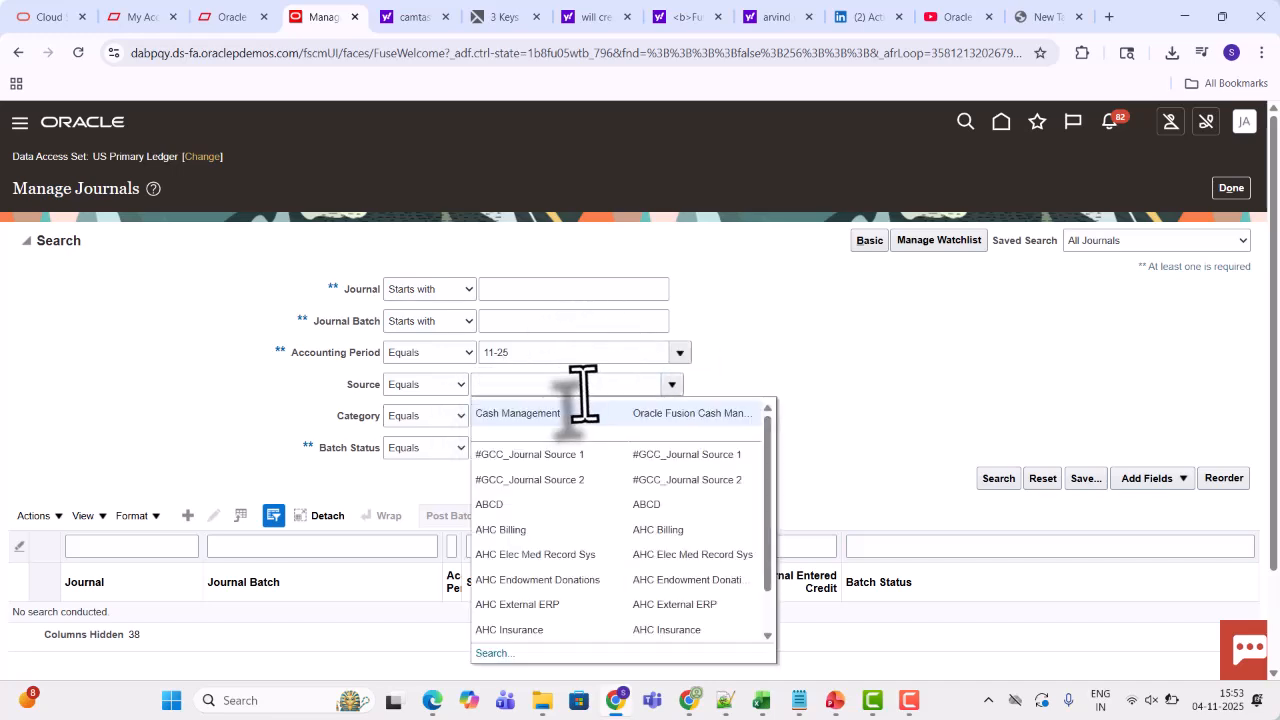
pyautogui.click(547, 395)
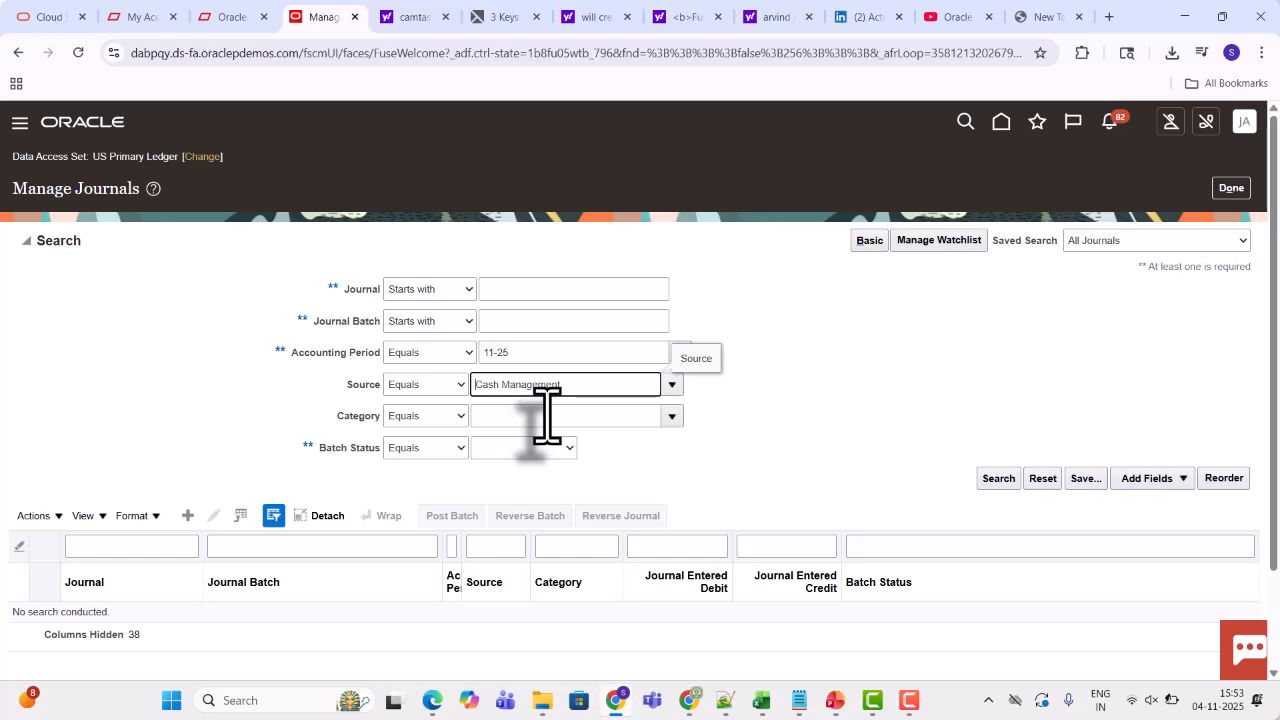
pyautogui.click(990, 481)
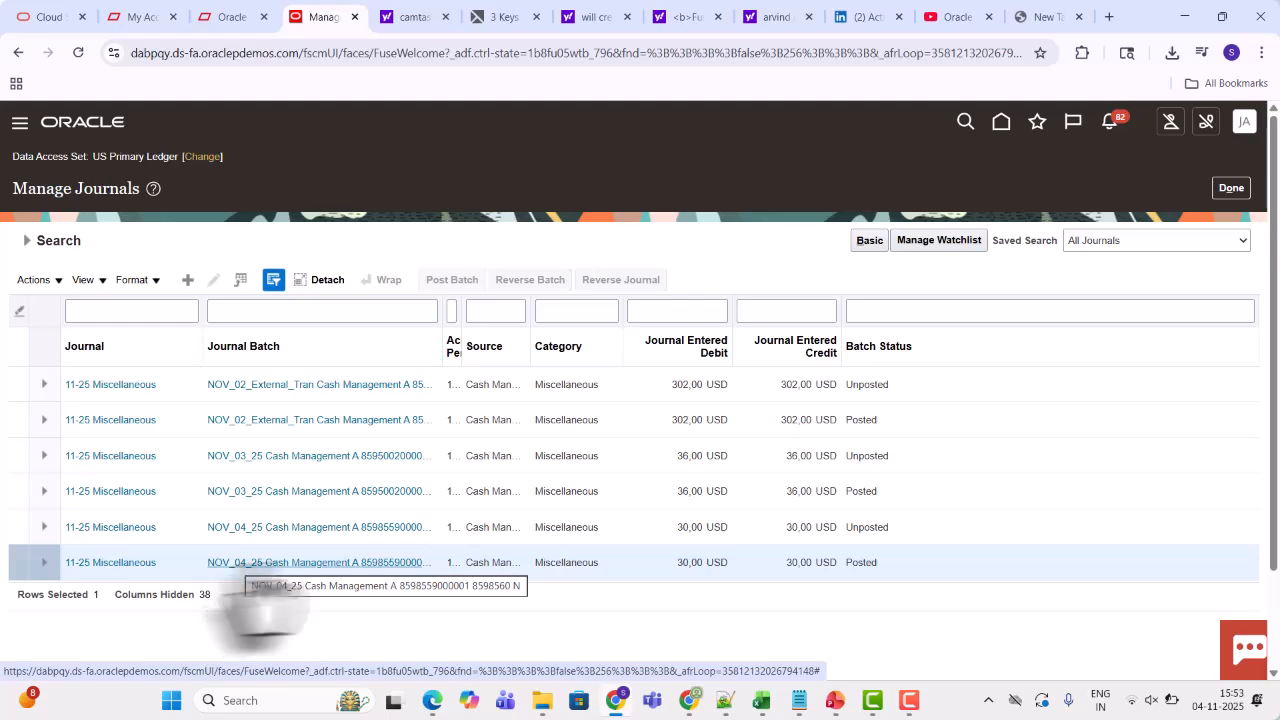
# Switch to the notes spreadsheet and review the fee, interest and external cash transaction source rows
pyautogui.click(765, 703)
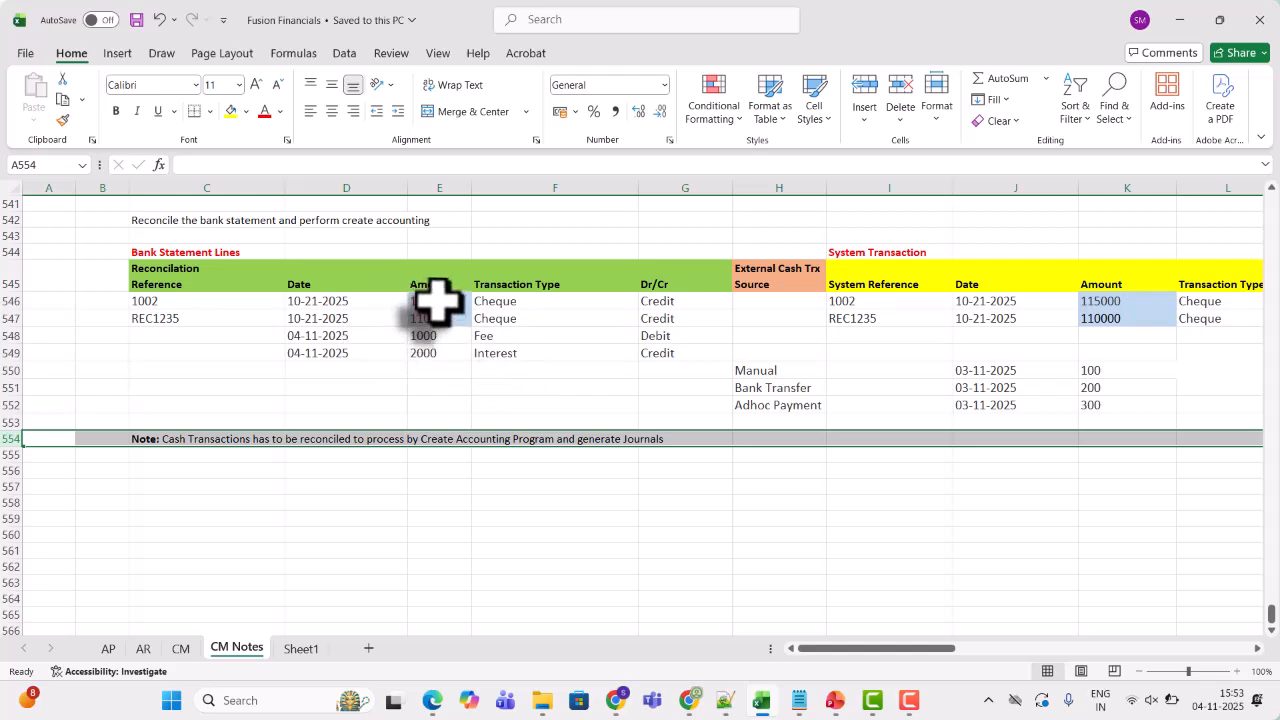
pyautogui.moveTo(437, 300); pyautogui.dragTo(520, 350)
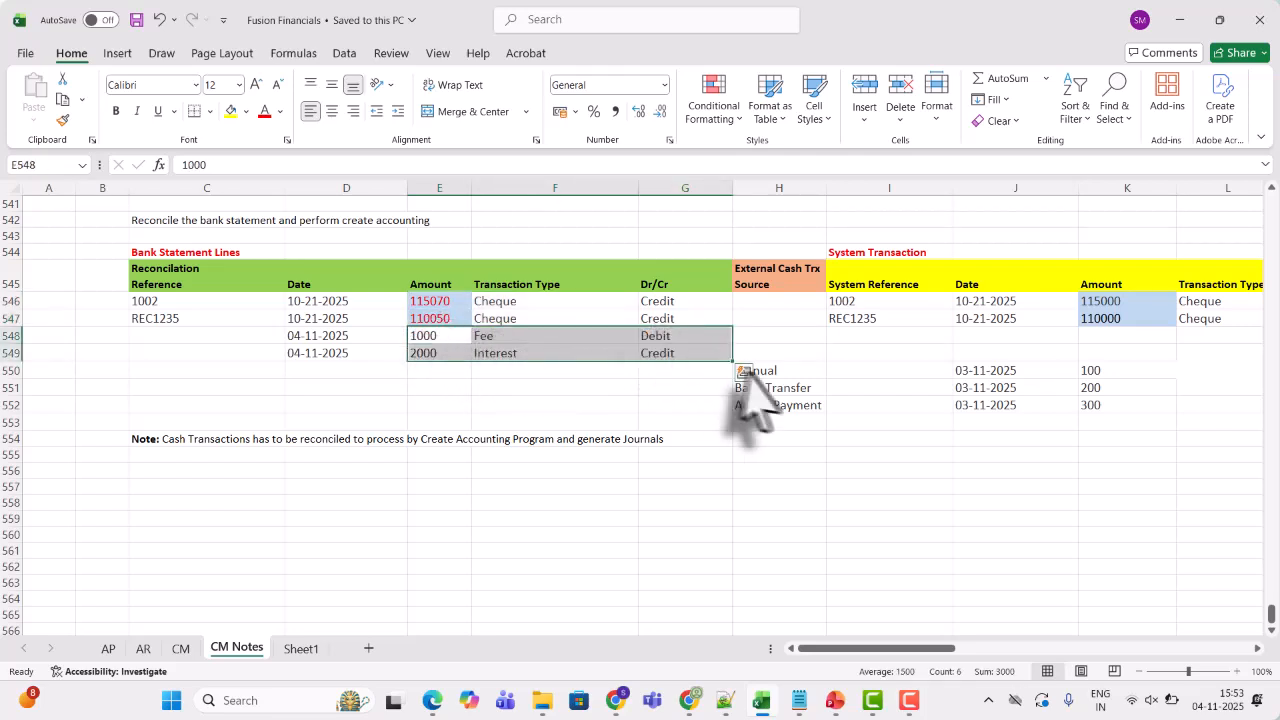
pyautogui.click(795, 375)
pyautogui.moveTo(795, 375); pyautogui.dragTo(797, 403)
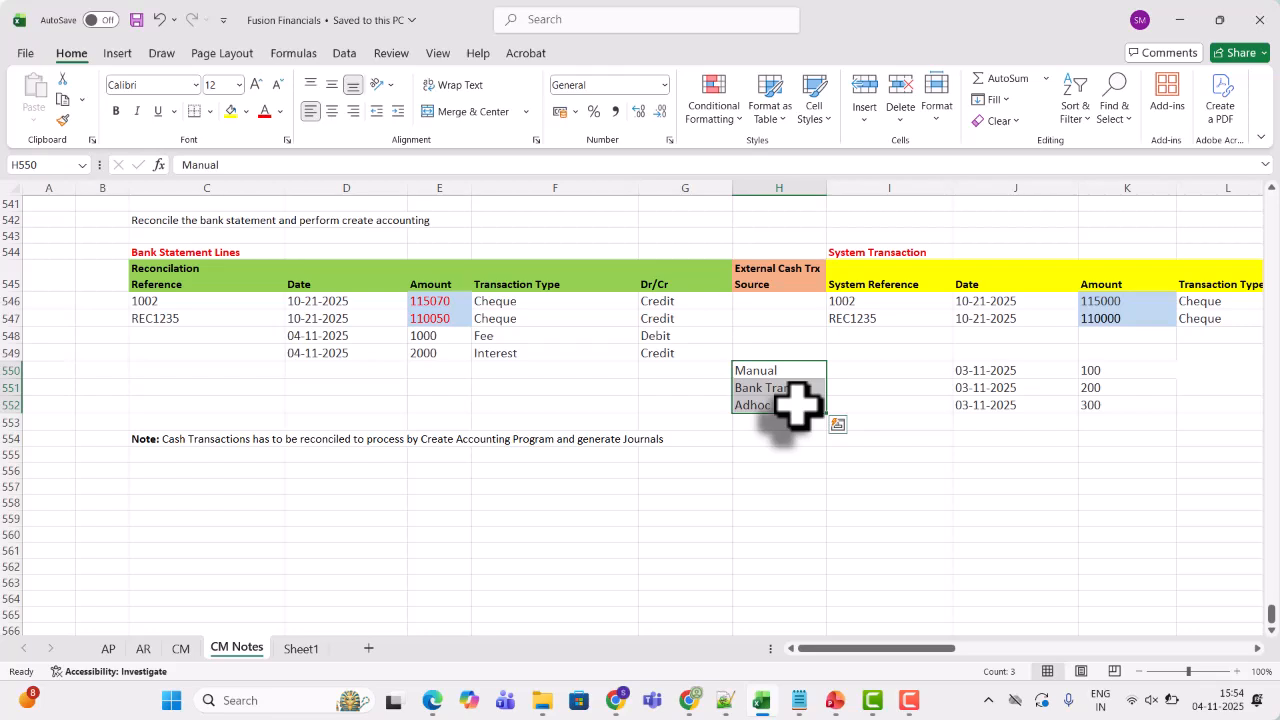
# Back in the browser, open the posted NOV_04_25 Cash Management journal batch and review its journal lines
pyautogui.hotkey('alt', 'Tab')
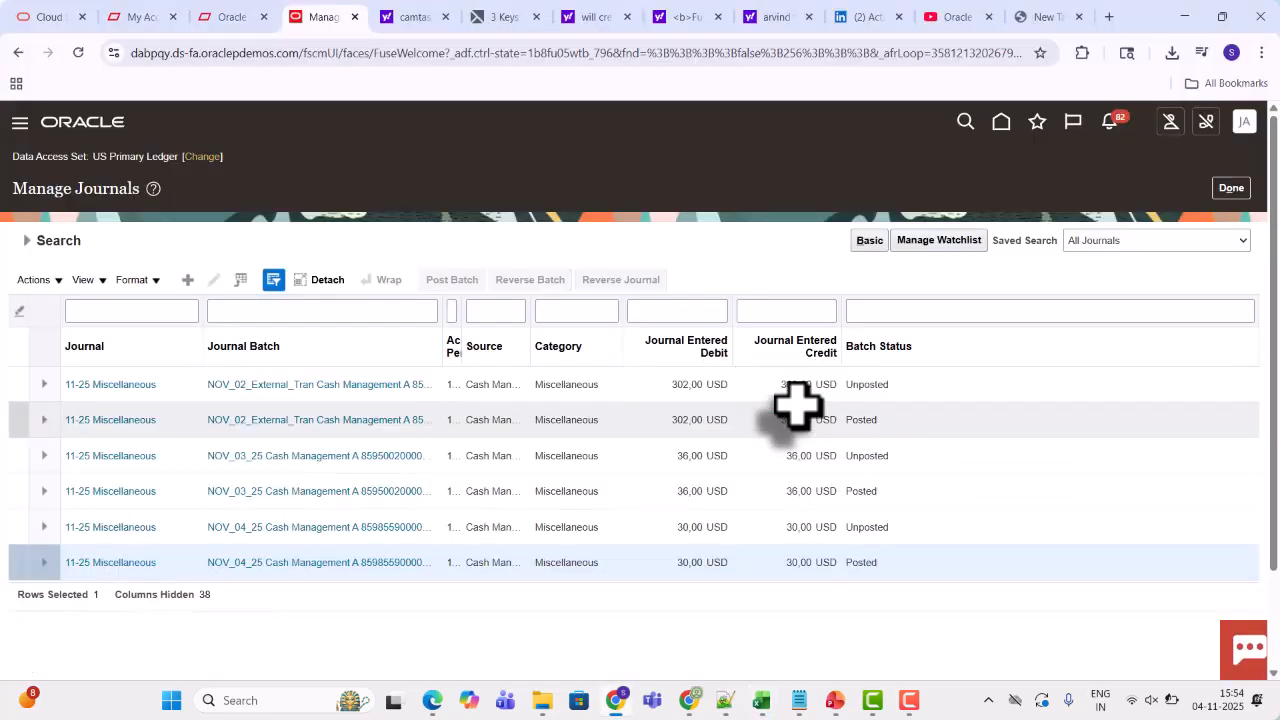
pyautogui.click(384, 565)
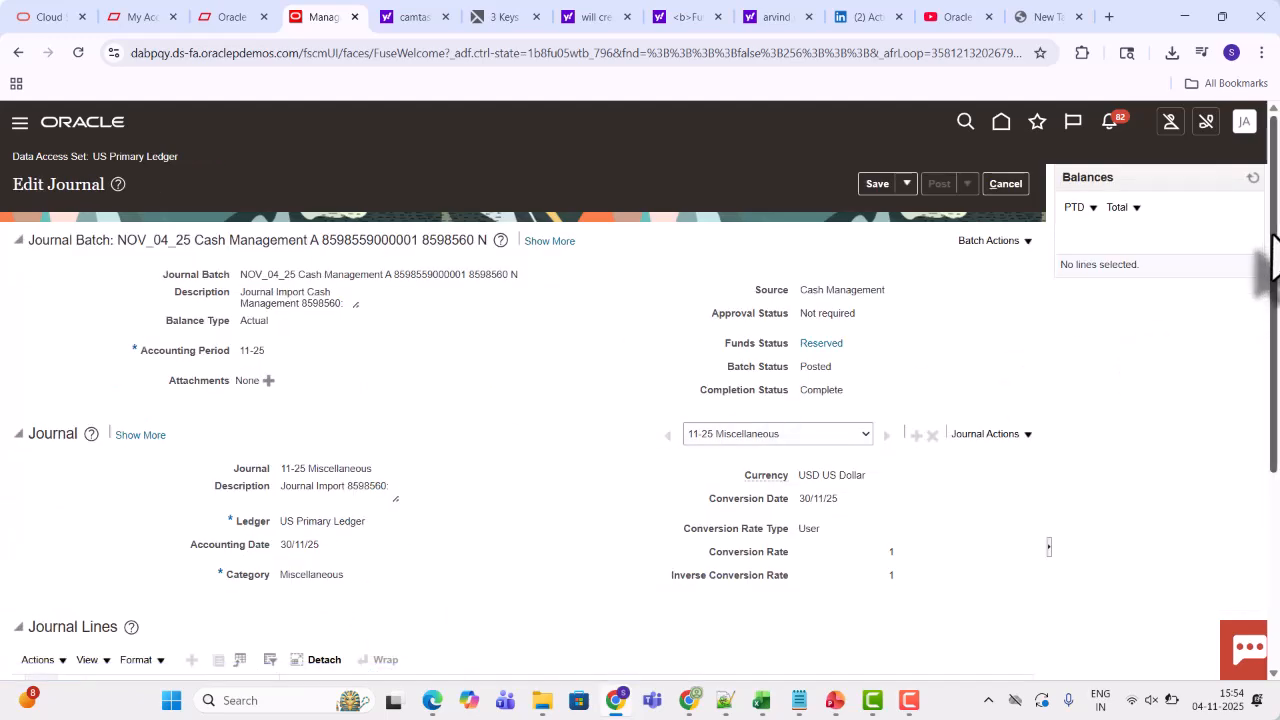
pyautogui.moveTo(1272, 258); pyautogui.dragTo(1274, 456)
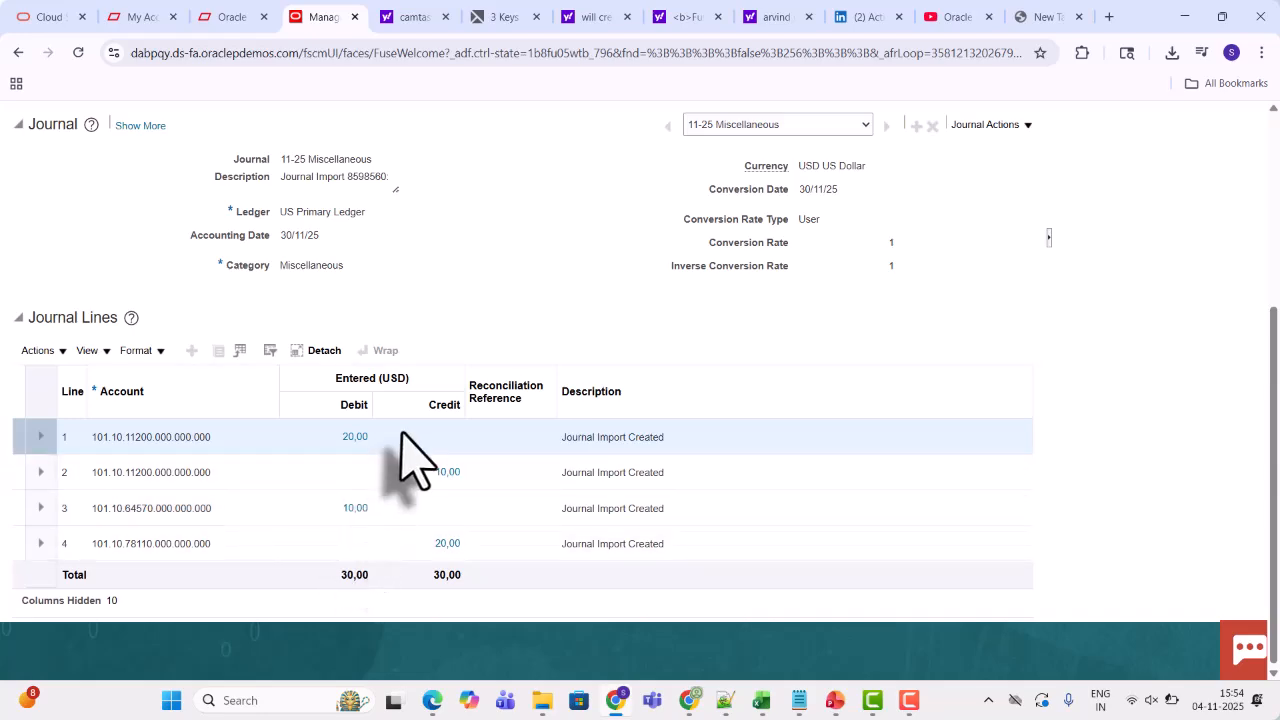
# In the spreadsheet, fill the blank Reference cells of the fee and interest rows with light green
pyautogui.hotkey('alt', 'Tab')
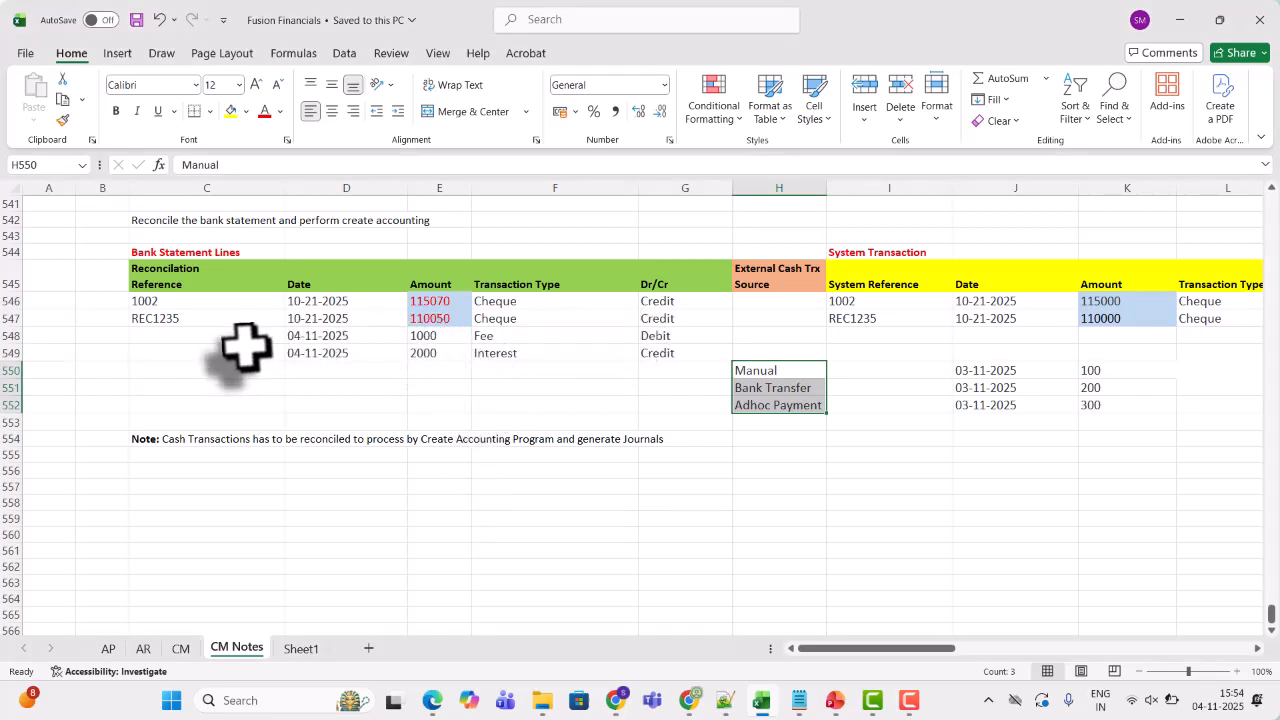
pyautogui.moveTo(227, 340); pyautogui.dragTo(229, 350)
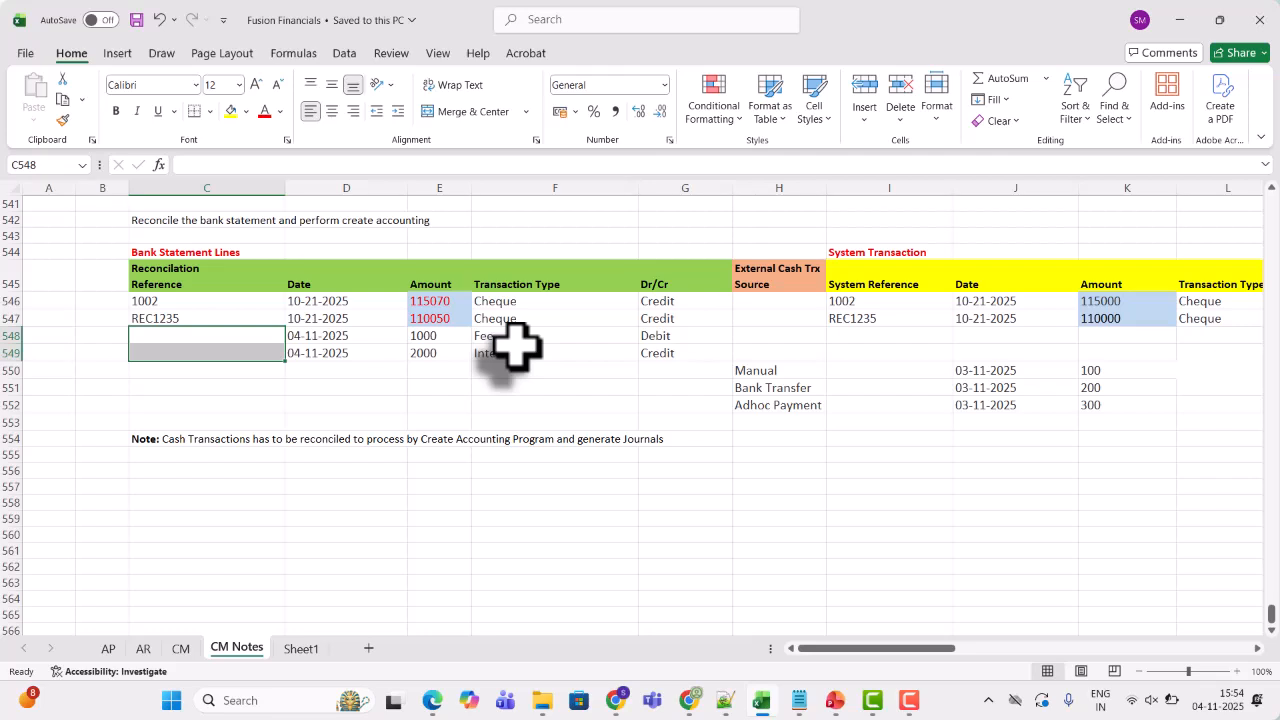
pyautogui.click(246, 111)
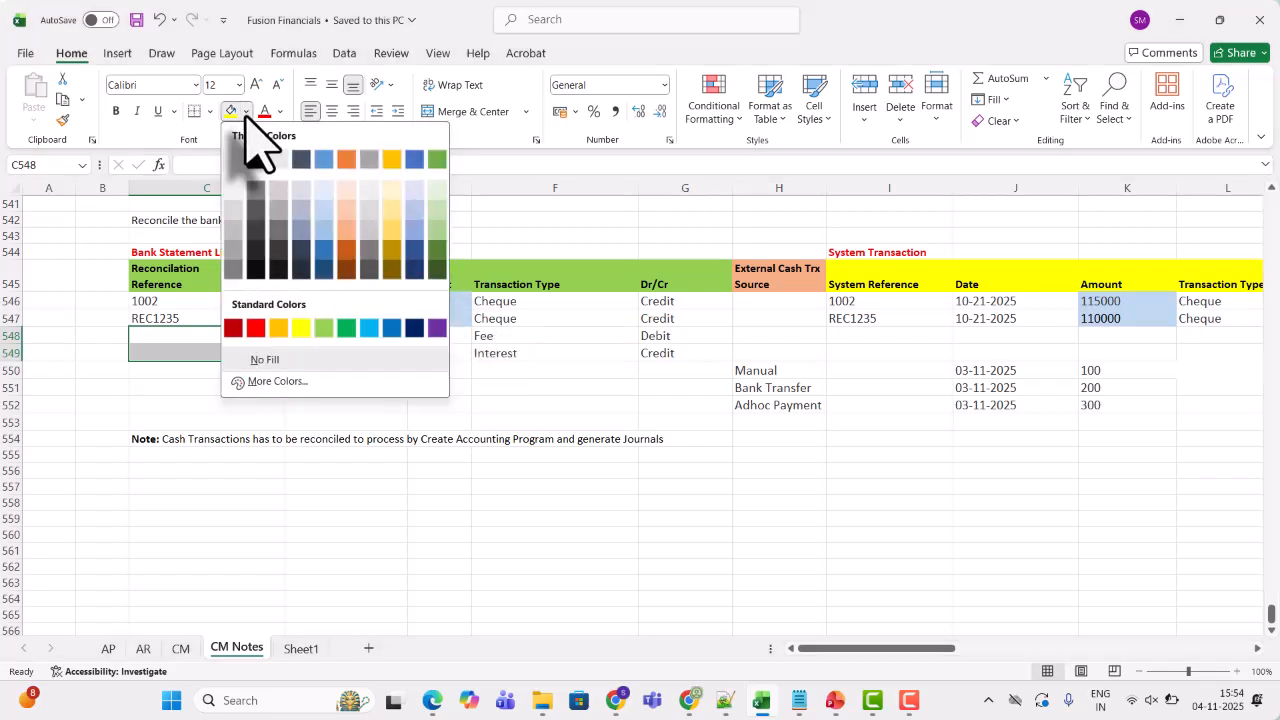
pyautogui.click(324, 329)
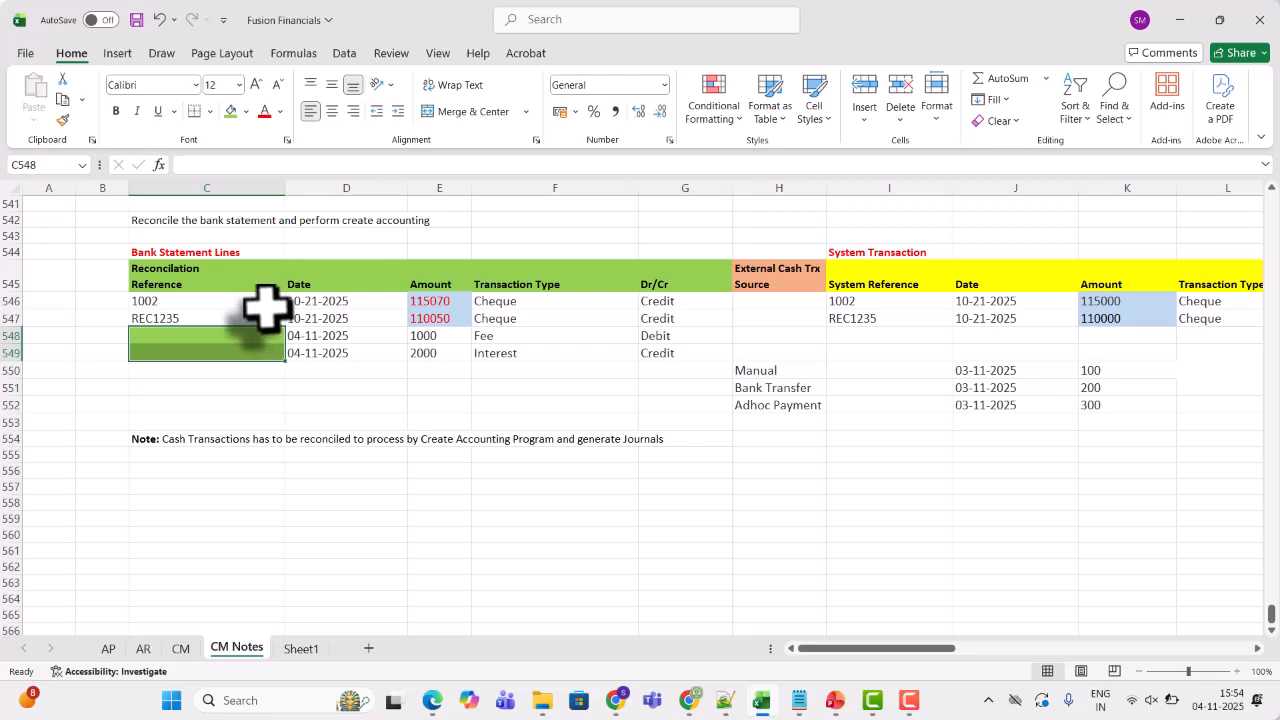
# Review the reconciled bank statement lines and the external cash transaction sources in the notes
pyautogui.moveTo(265, 305); pyautogui.dragTo(430, 335)
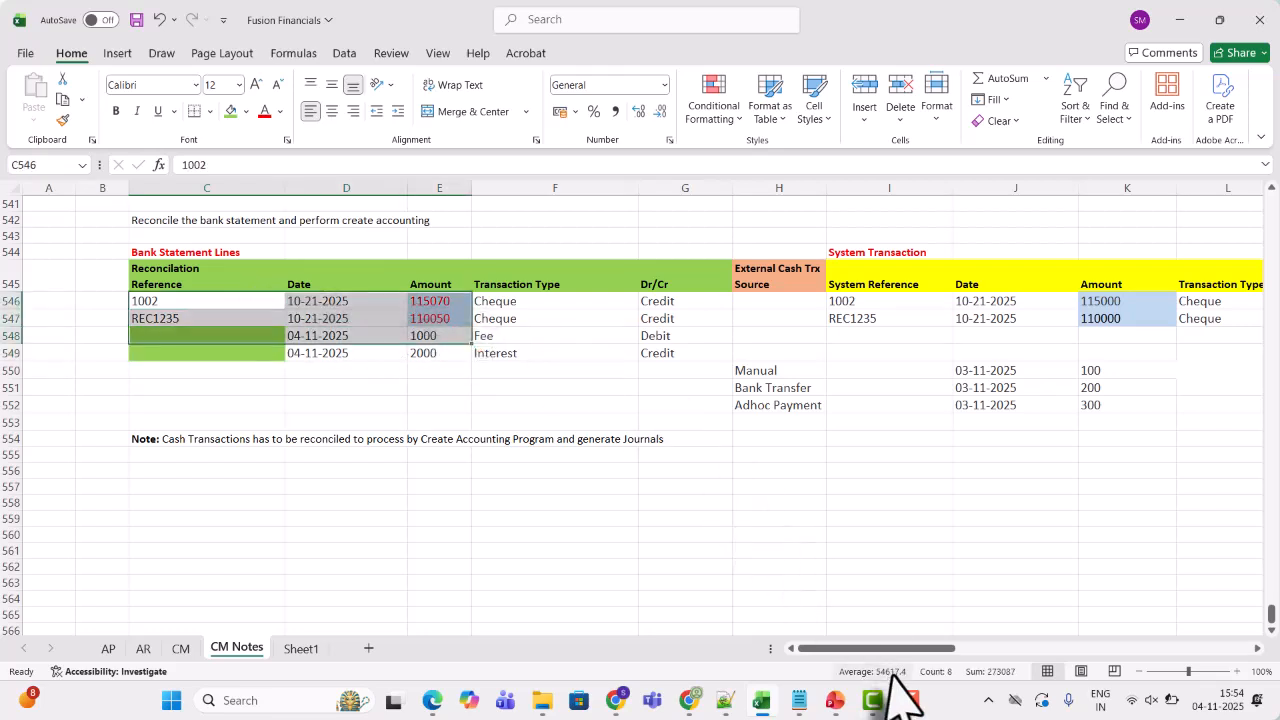
pyautogui.click(908, 700)
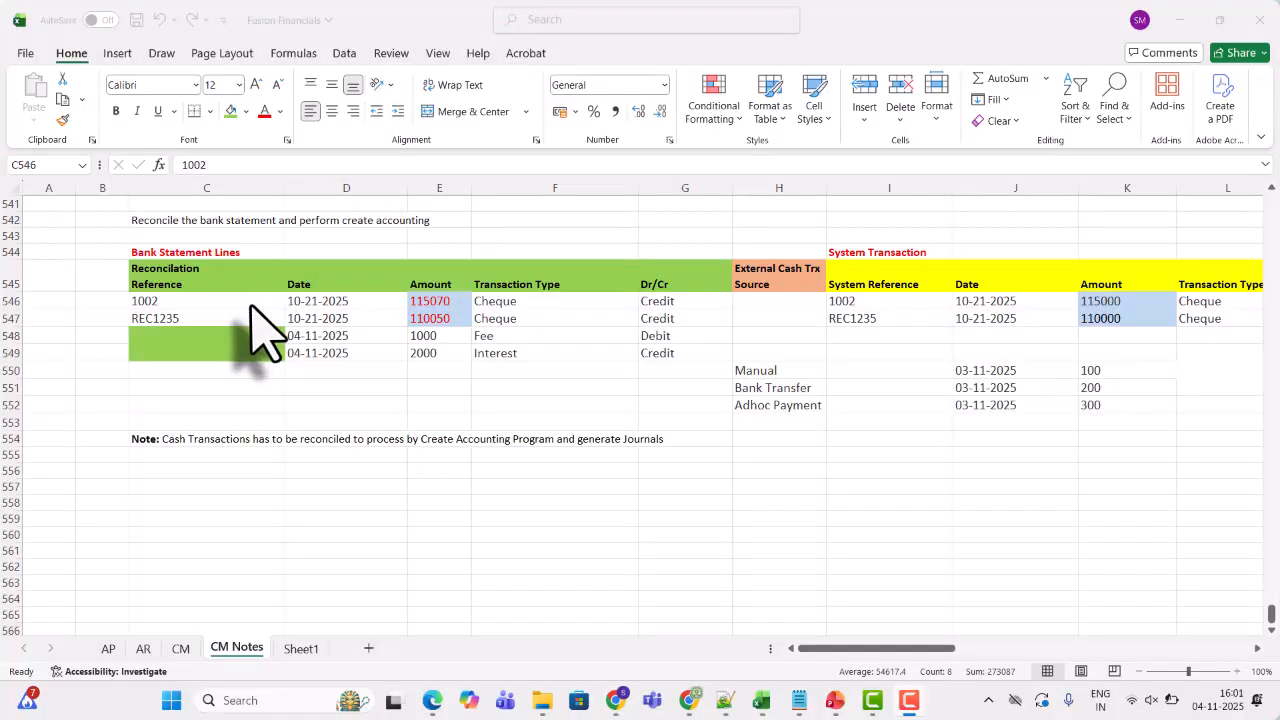
pyautogui.click(179, 311)
pyautogui.click(196, 306)
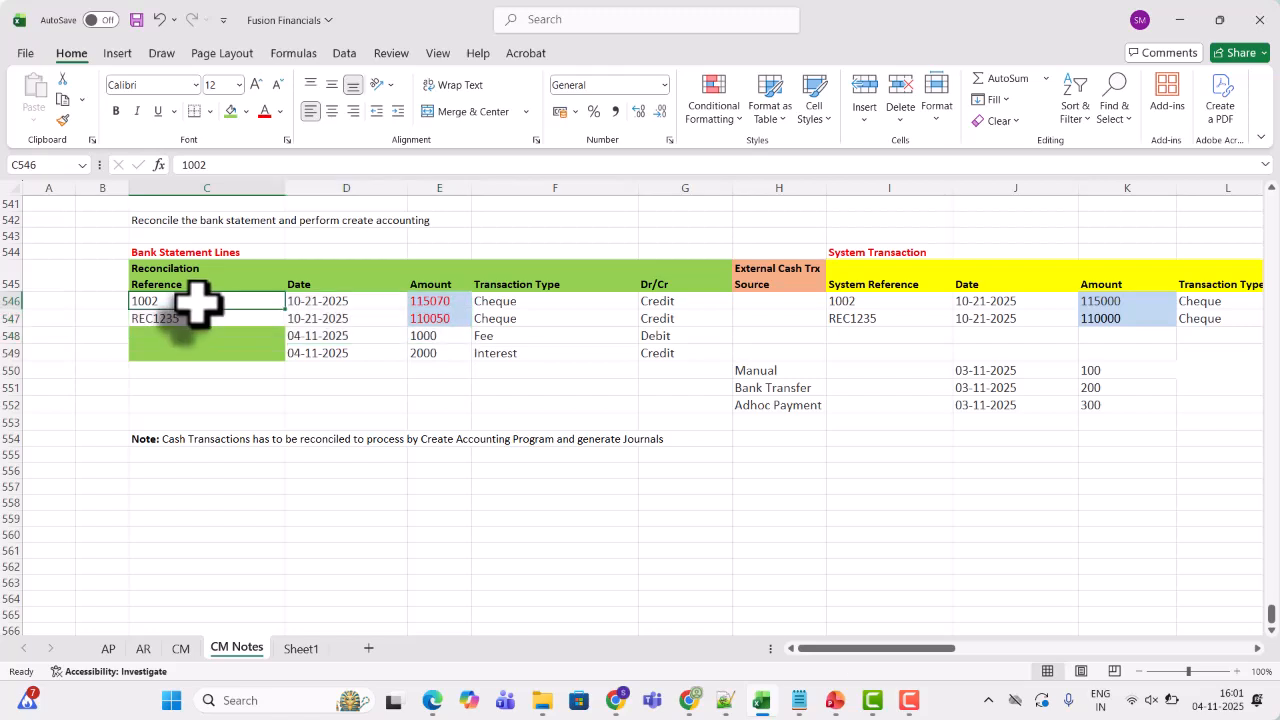
pyautogui.click(395, 319)
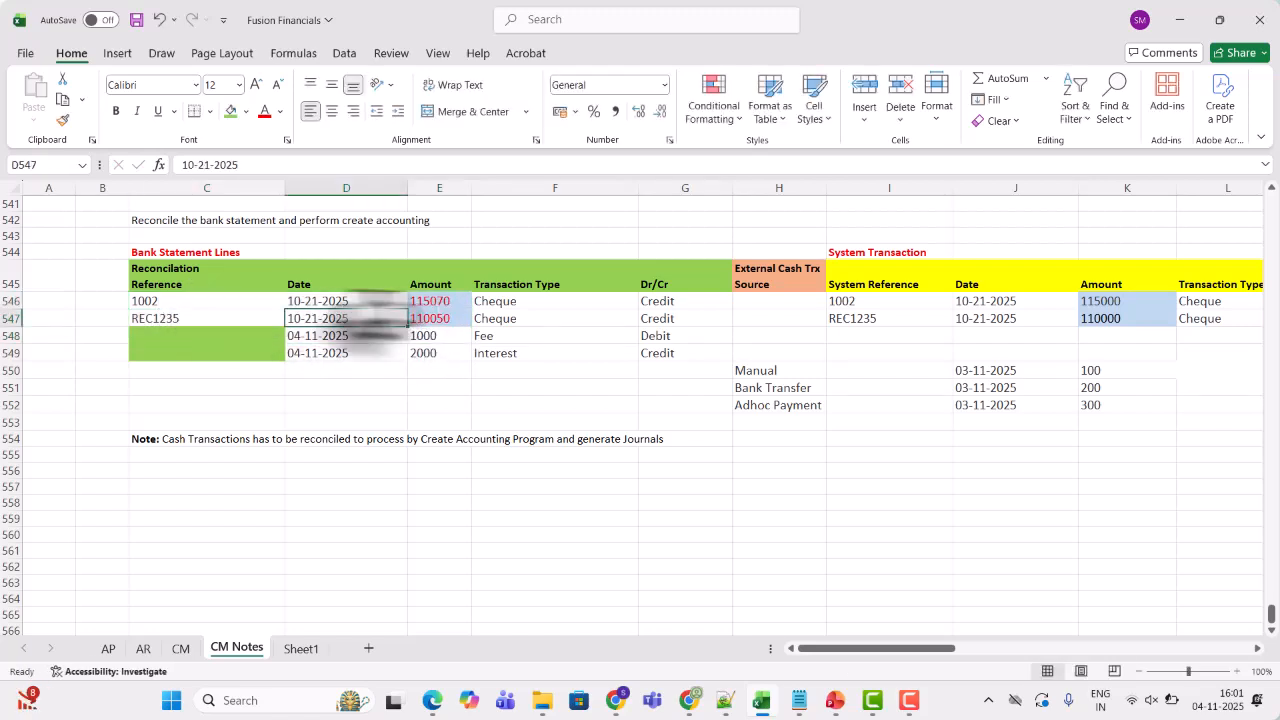
pyautogui.moveTo(215, 300); pyautogui.dragTo(520, 320)
pyautogui.click(760, 371)
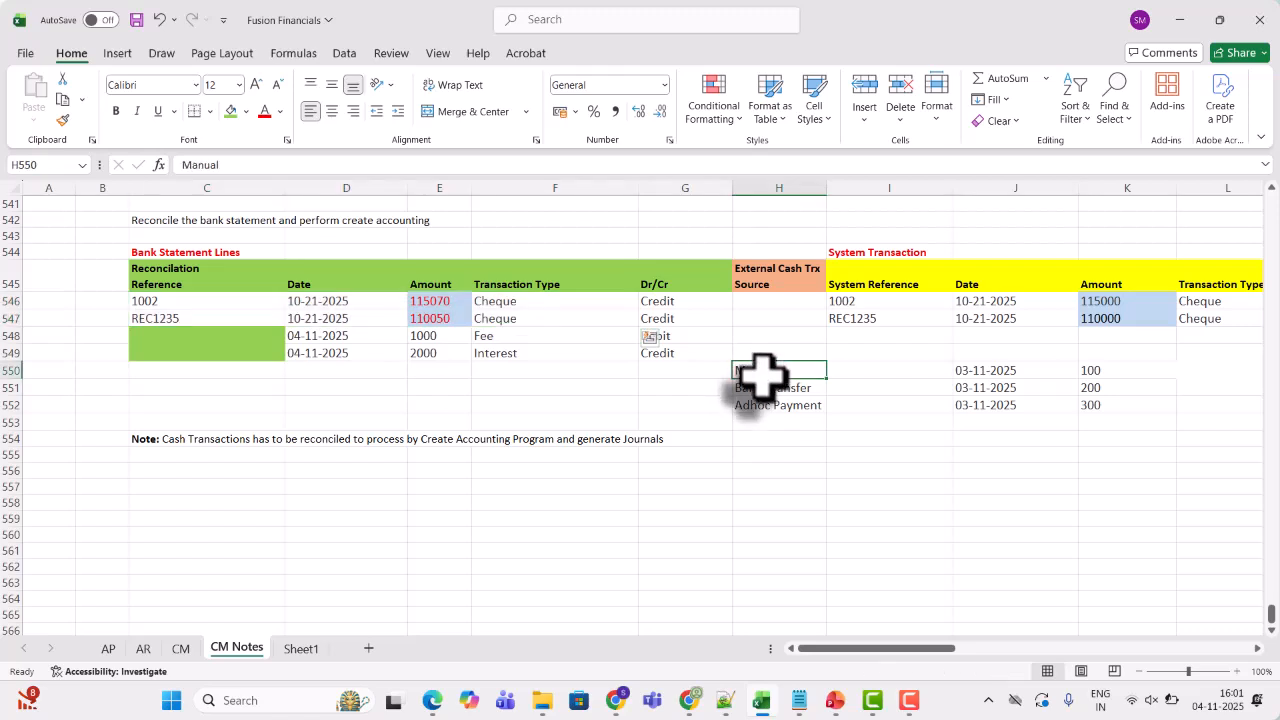
pyautogui.moveTo(762, 375); pyautogui.dragTo(769, 403)
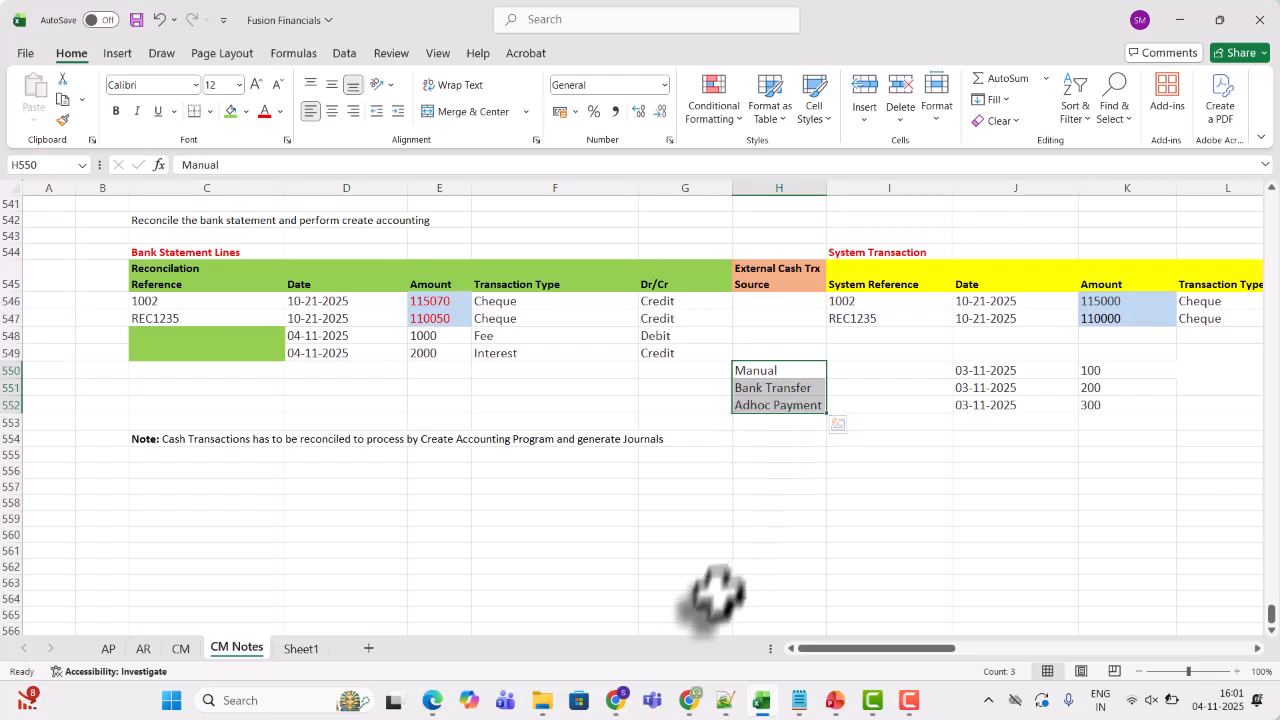
# Return to the browser home page and open Bank Statements and Reconciliation under Cash Management
pyautogui.click(613, 700)
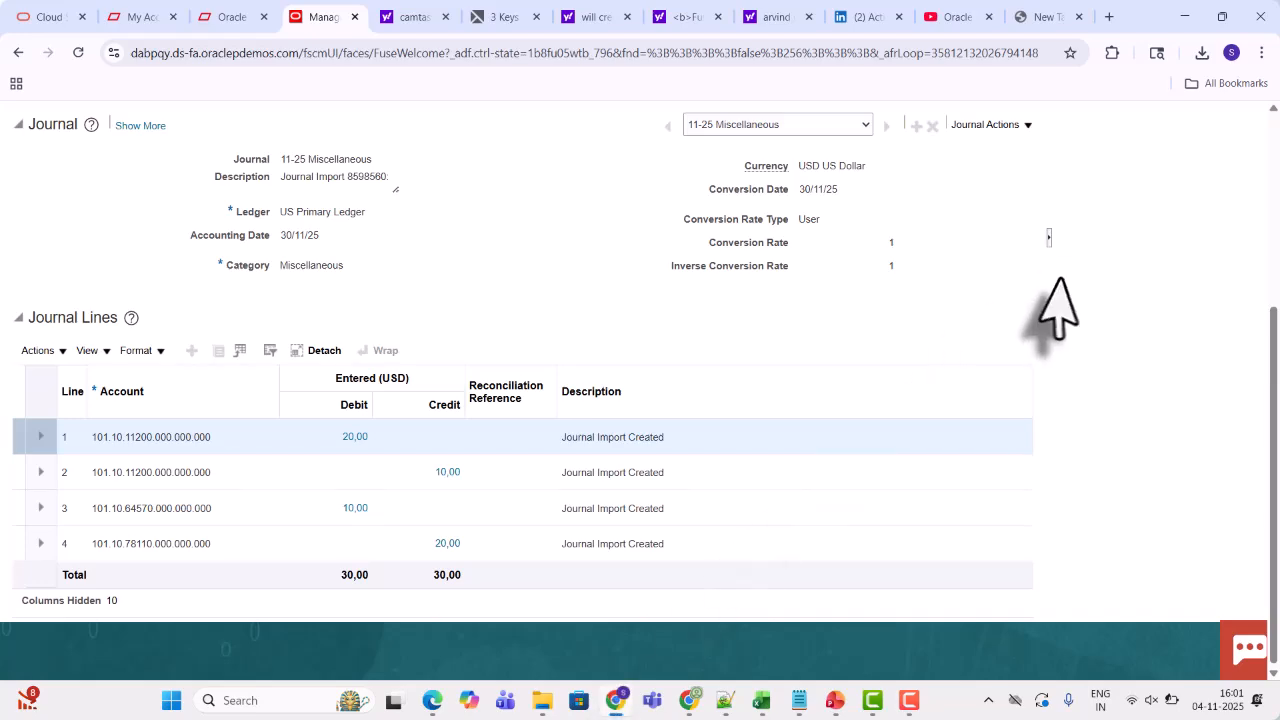
pyautogui.click(1276, 130)
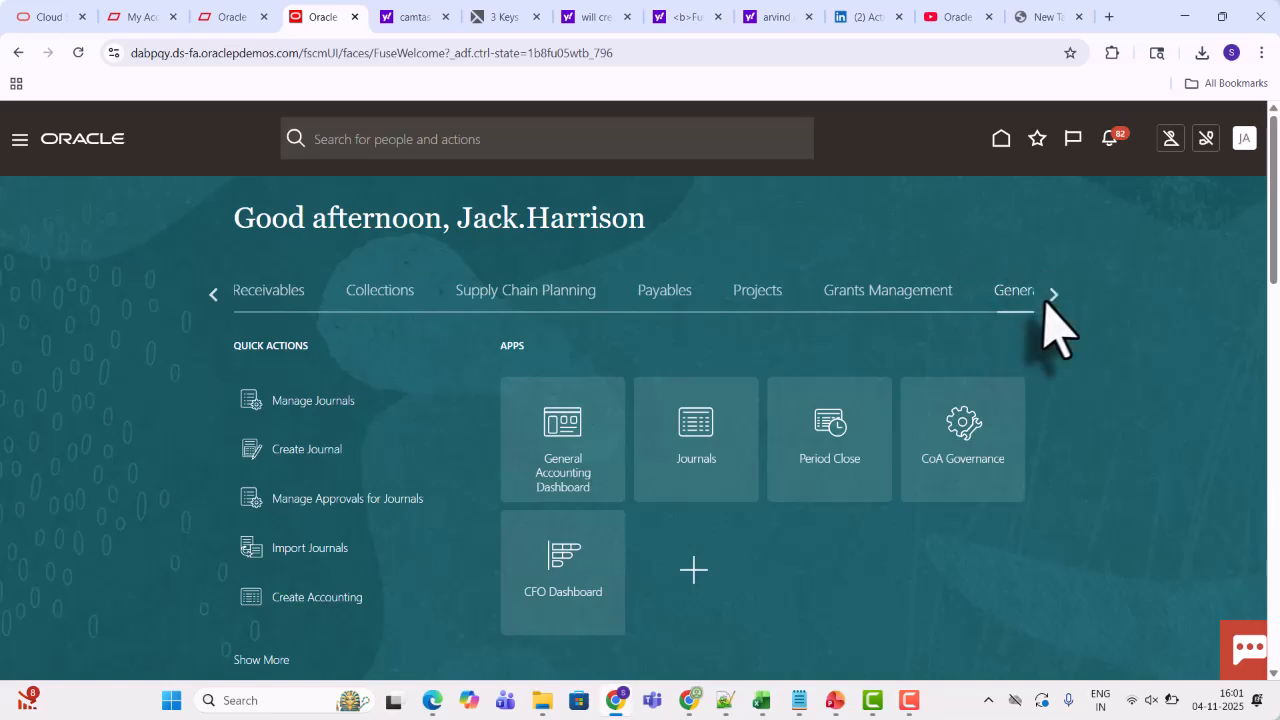
pyautogui.click(1052, 296)
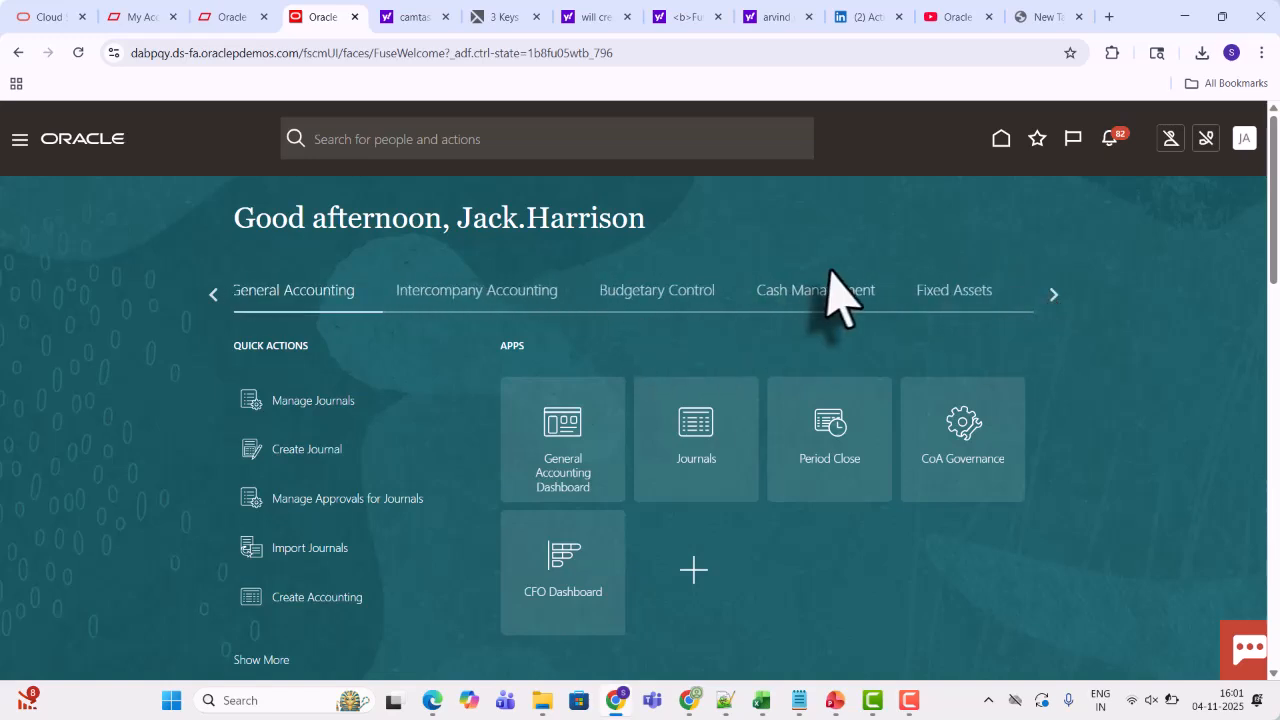
pyautogui.click(820, 303)
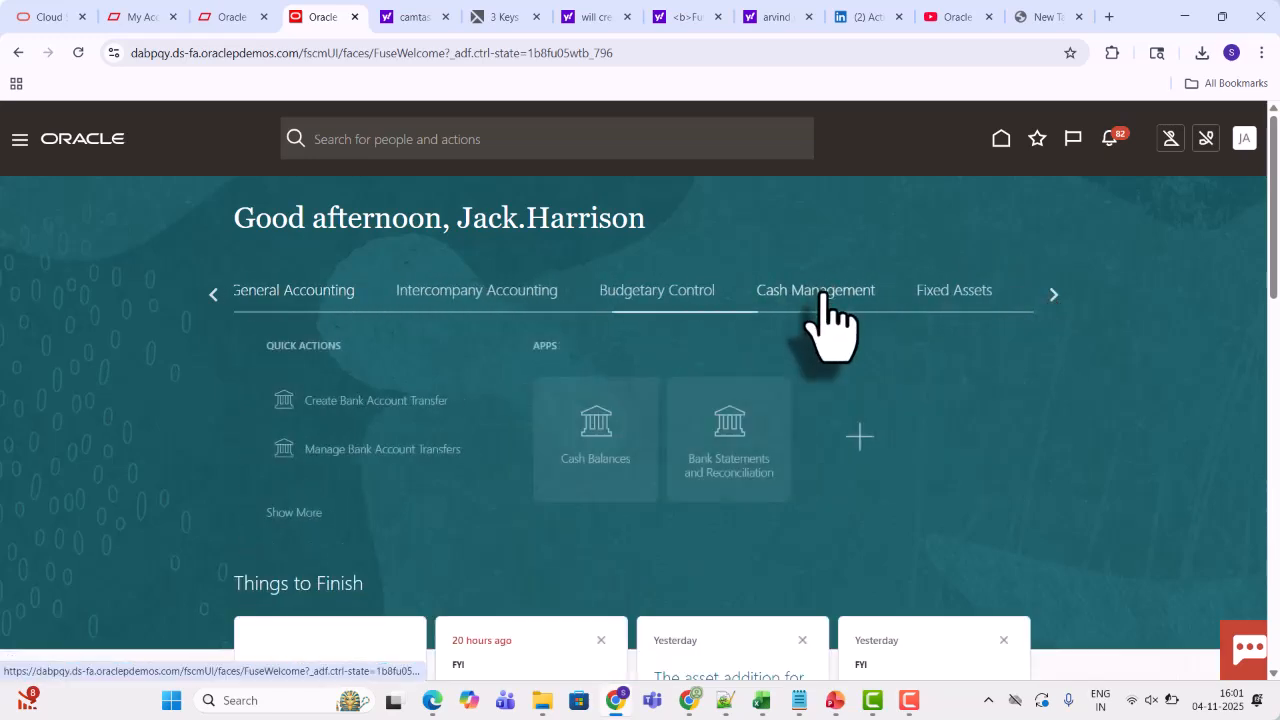
pyautogui.click(717, 428)
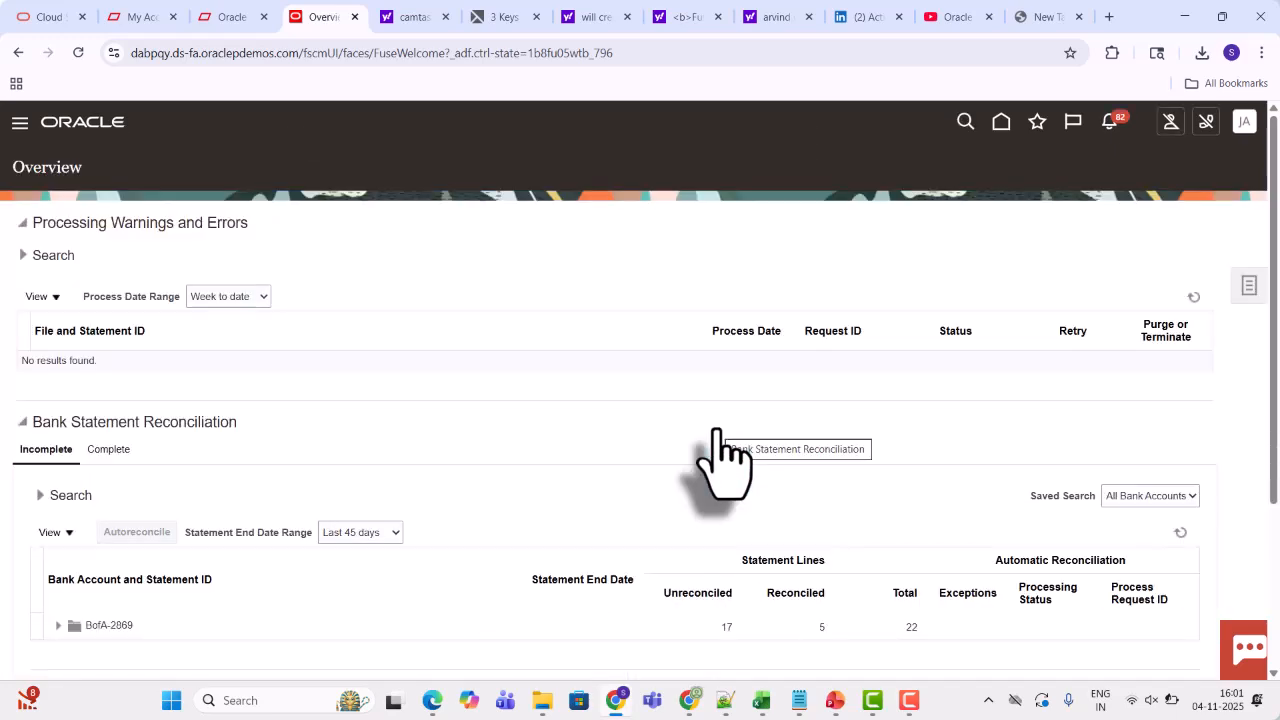
# Open Manage External Transactions and set the search bank account to BofA-2869
pyautogui.click(1248, 286)
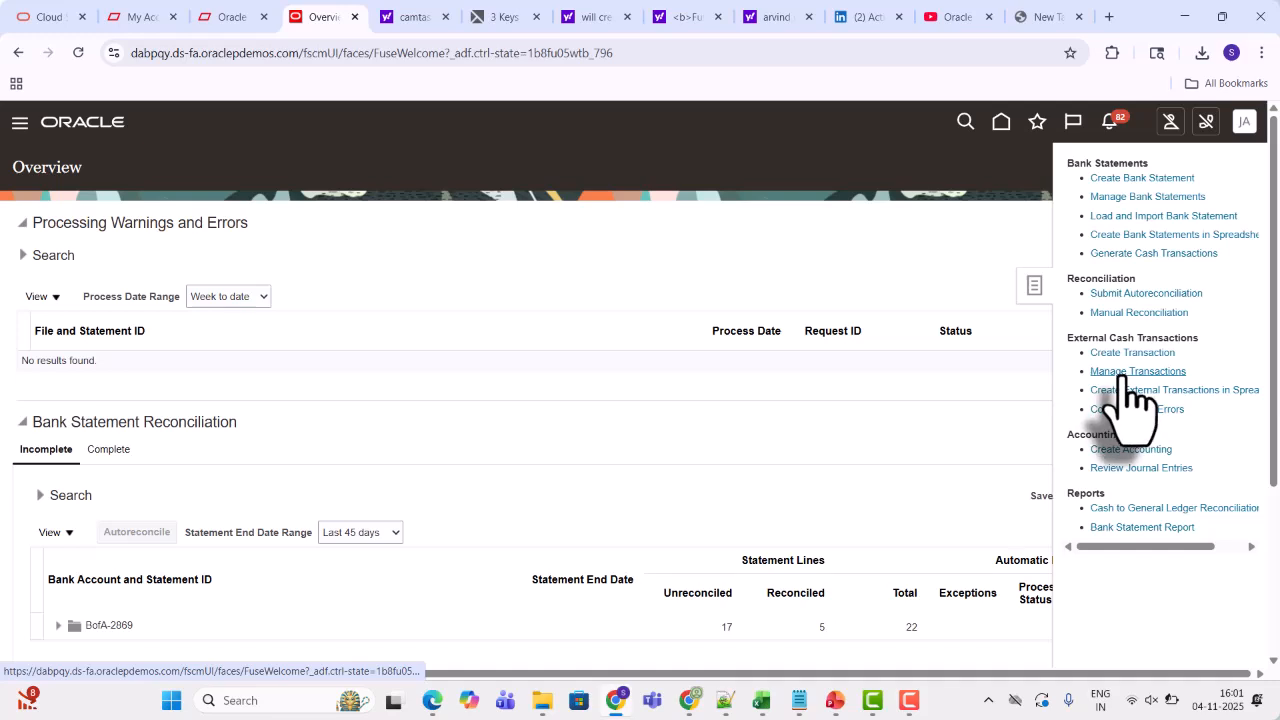
pyautogui.click(1124, 372)
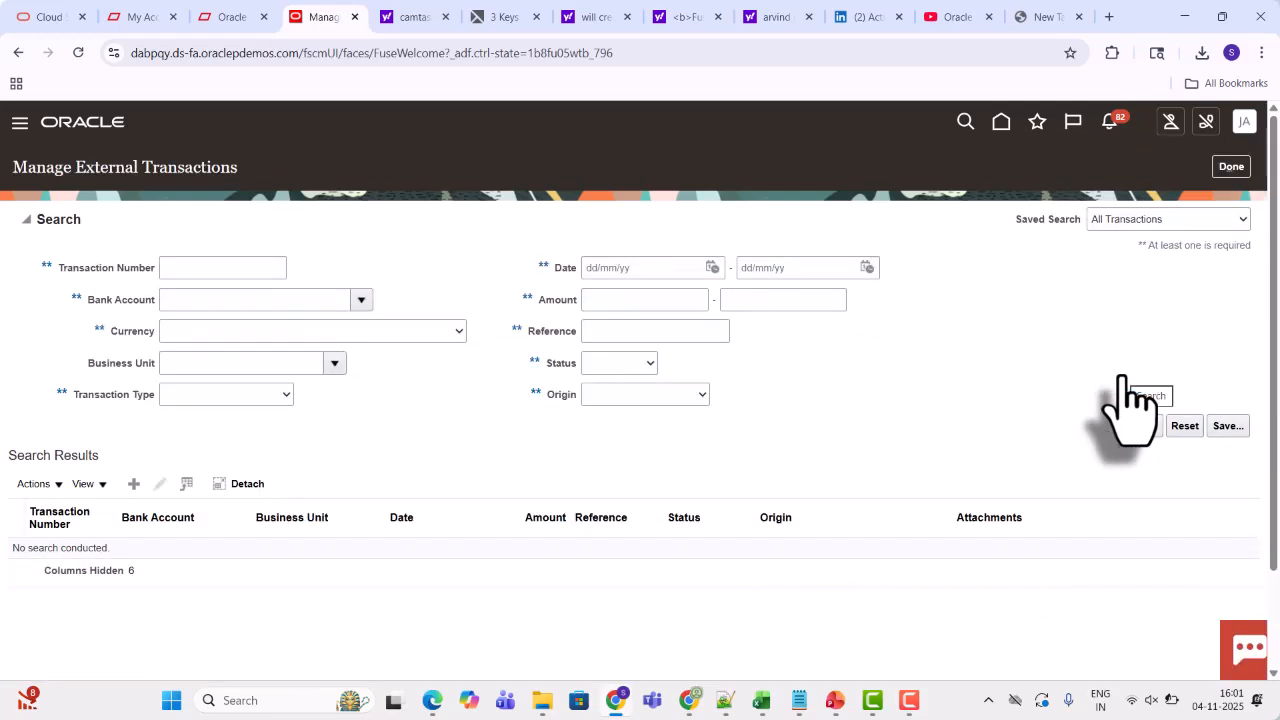
pyautogui.click(286, 300)
pyautogui.click(361, 301)
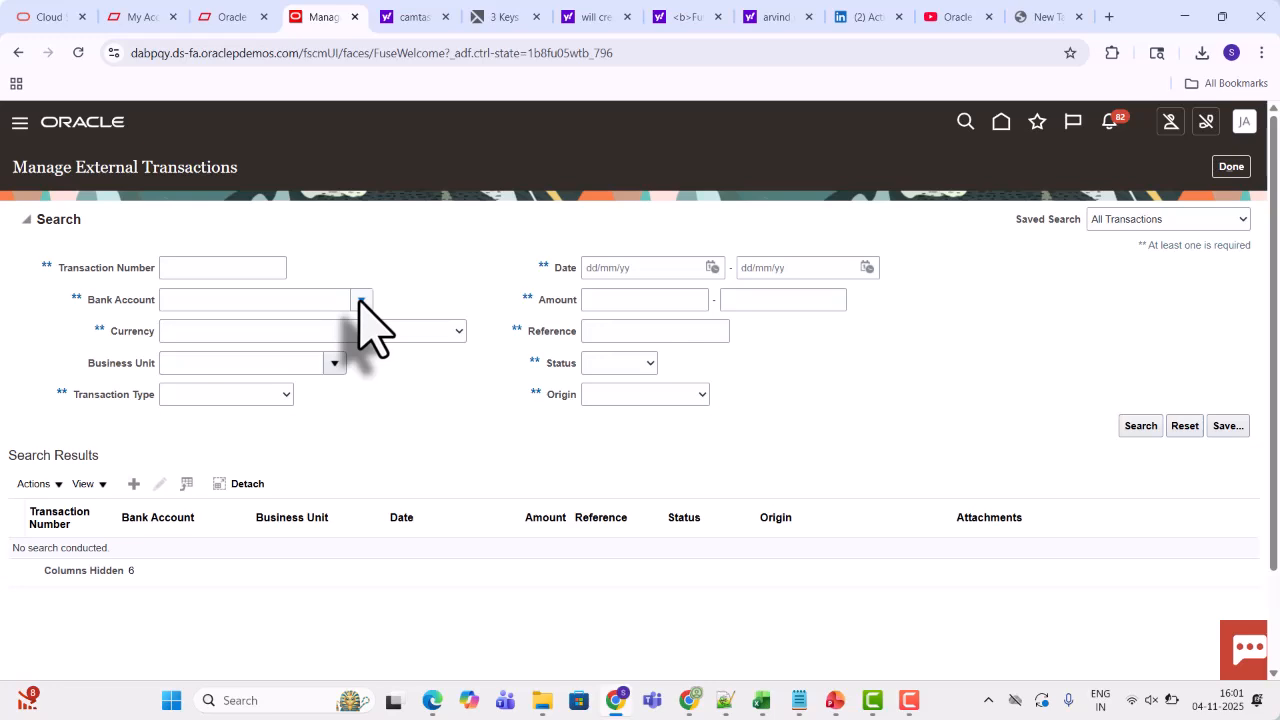
pyautogui.click(203, 300)
pyautogui.click(203, 330)
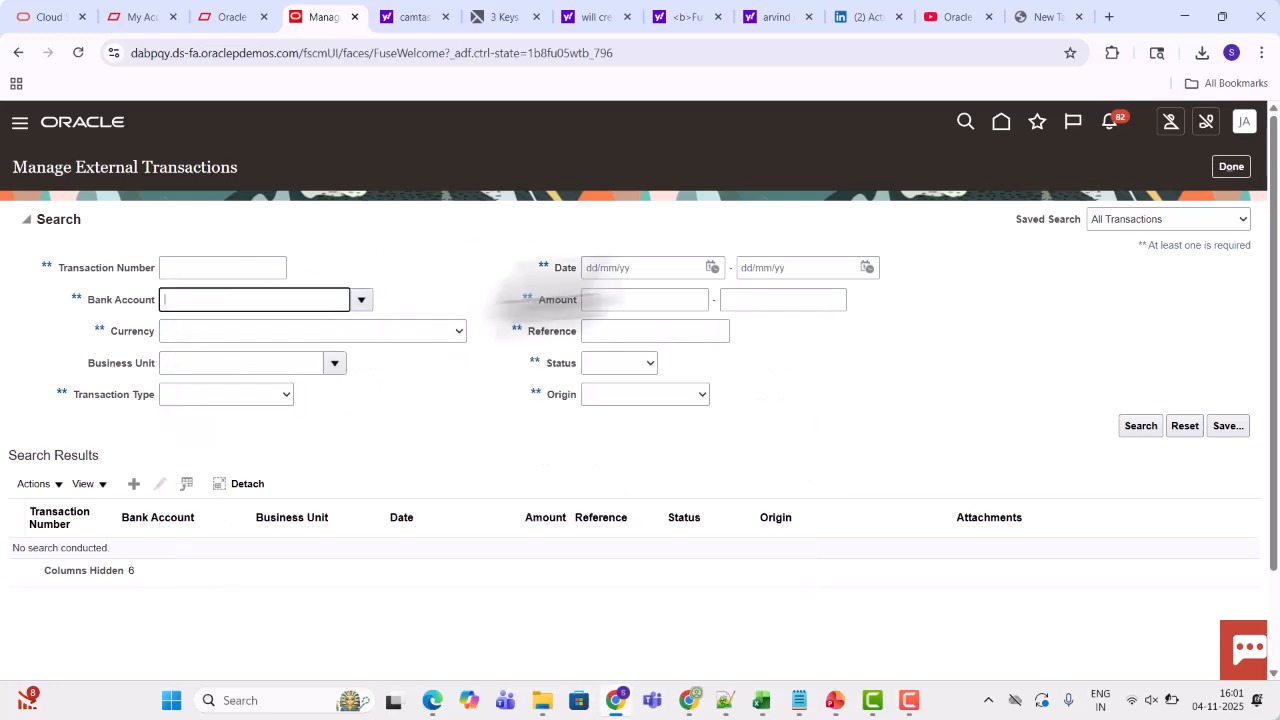
# Search the external transactions dated from 21/10/25 to 04/11/25
pyautogui.click(712, 267)
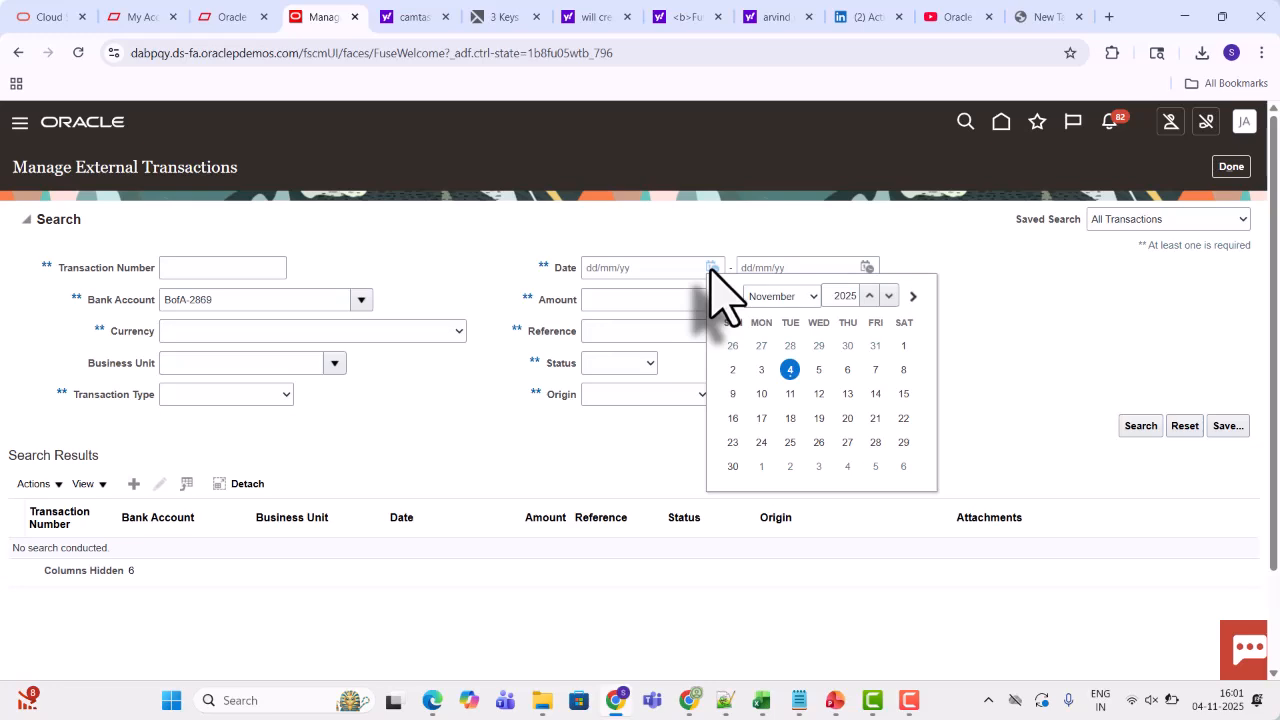
pyautogui.click(727, 296)
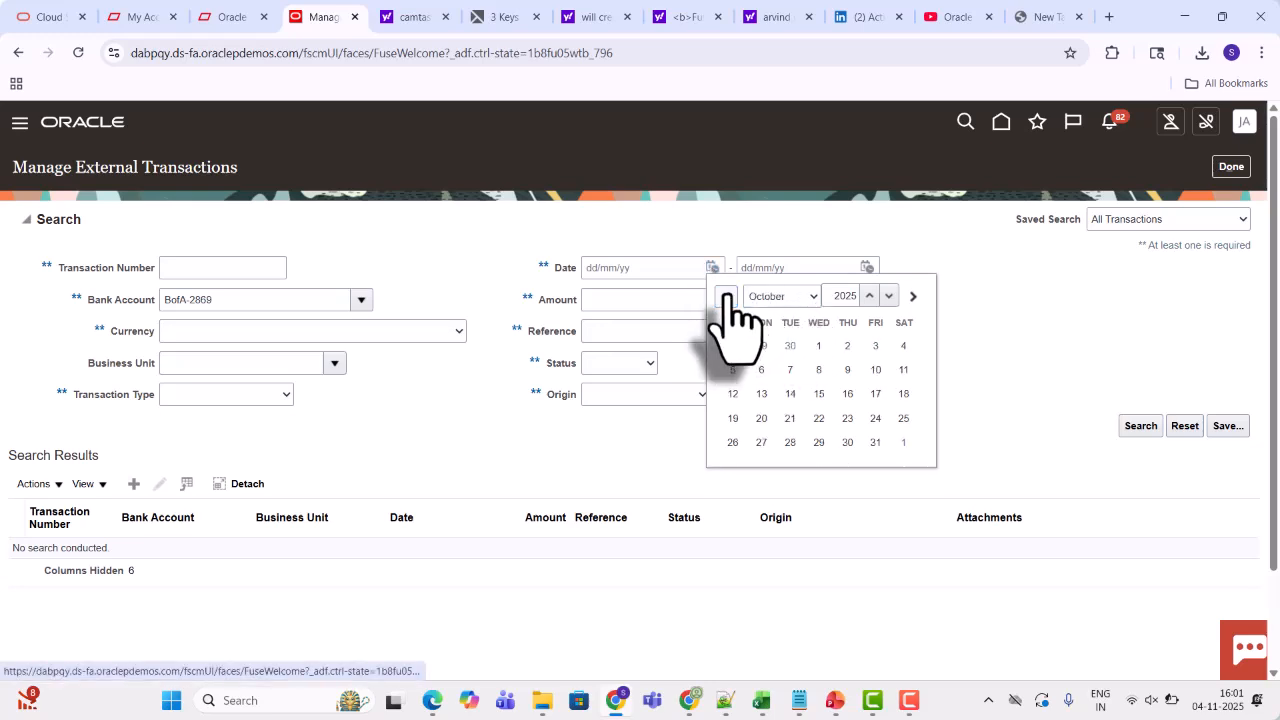
pyautogui.click(790, 418)
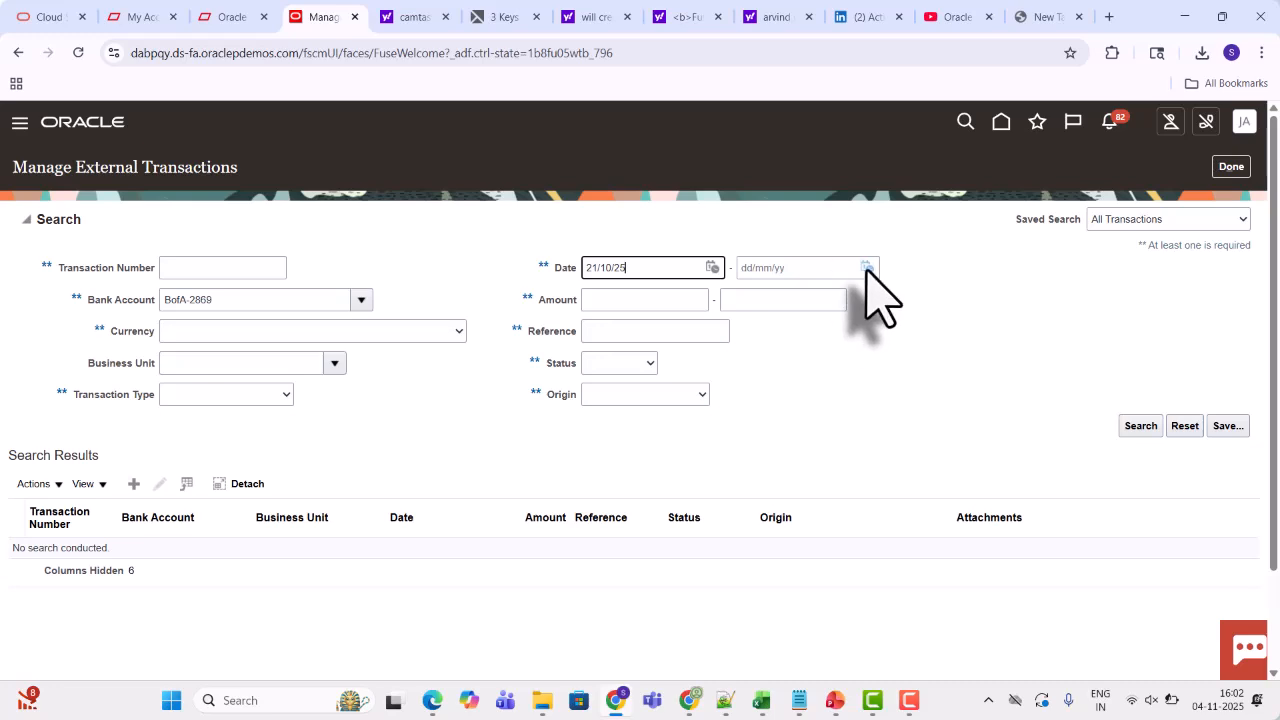
pyautogui.click(866, 267)
pyautogui.click(945, 370)
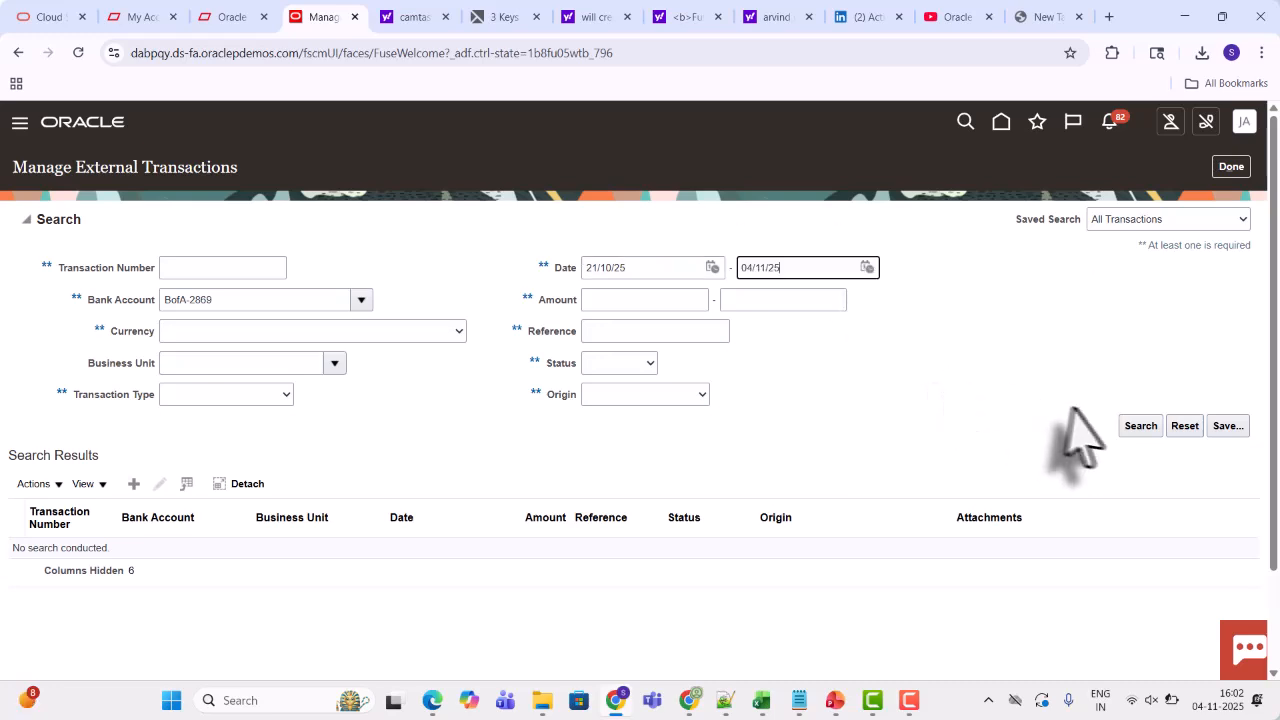
pyautogui.click(1138, 426)
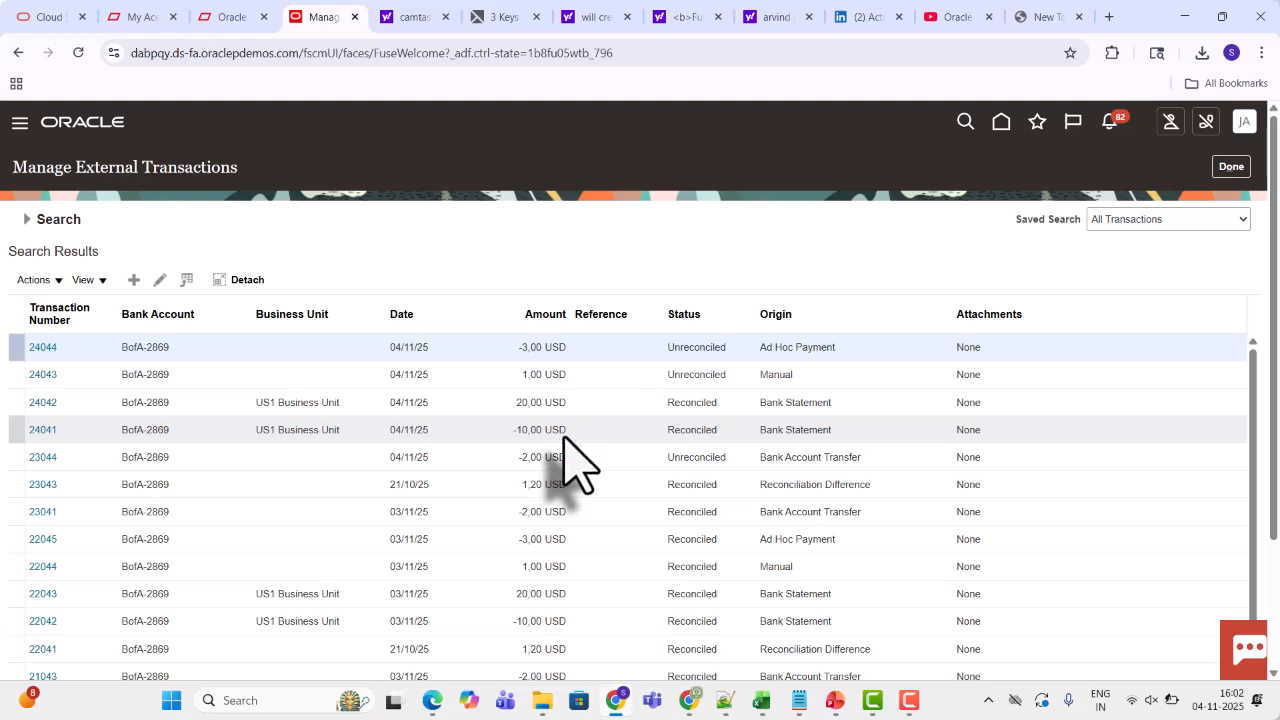
# Open interest transaction 24042, view its accounting lines, and return to the search results
pyautogui.click(50, 404)
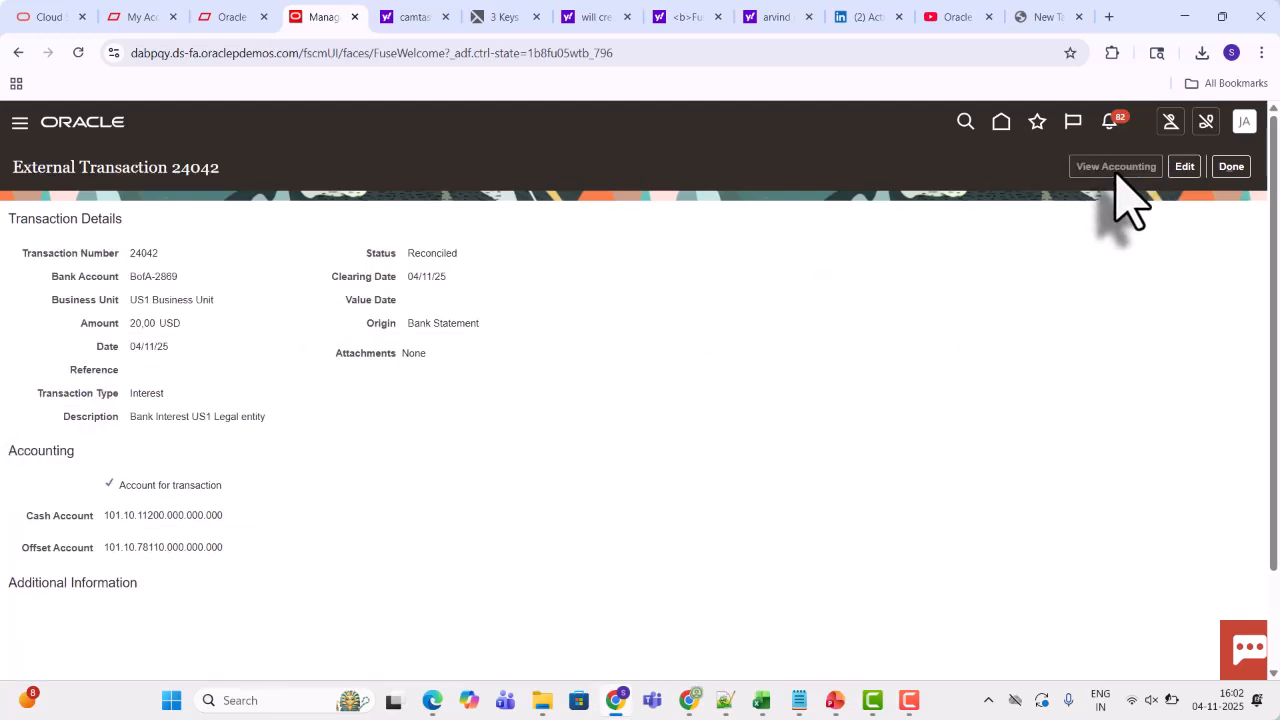
pyautogui.click(1117, 172)
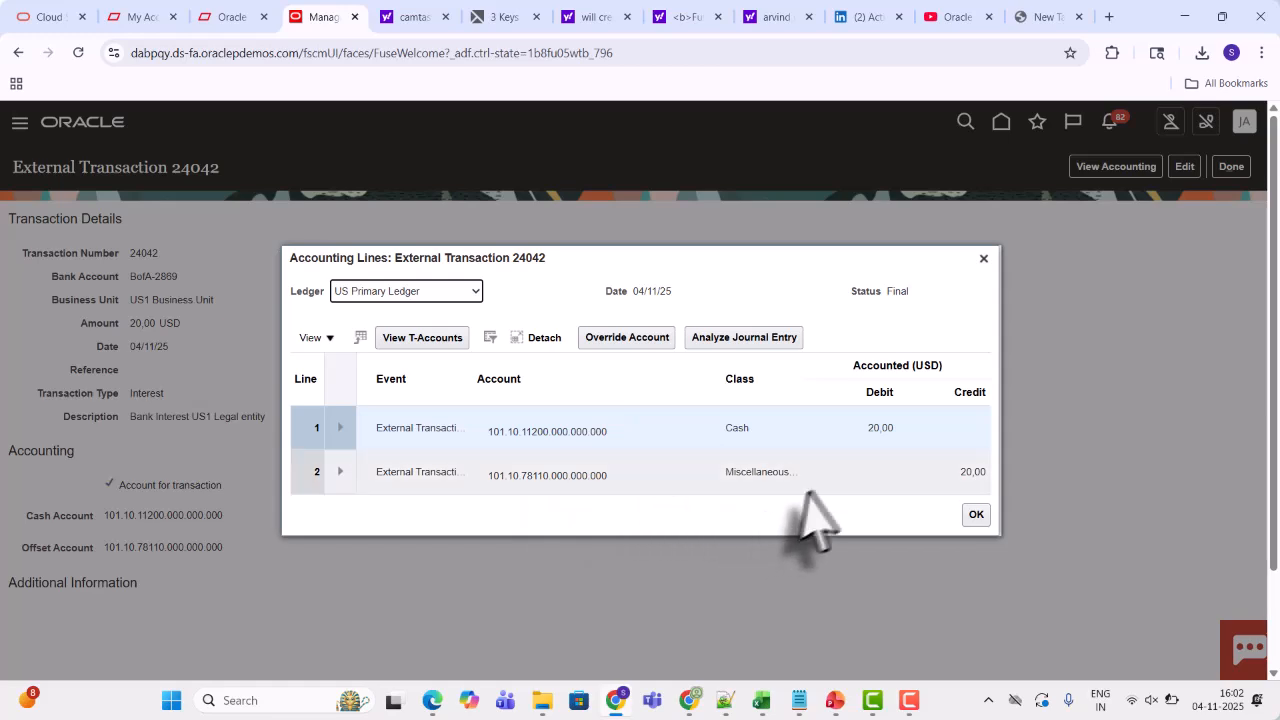
pyautogui.click(983, 258)
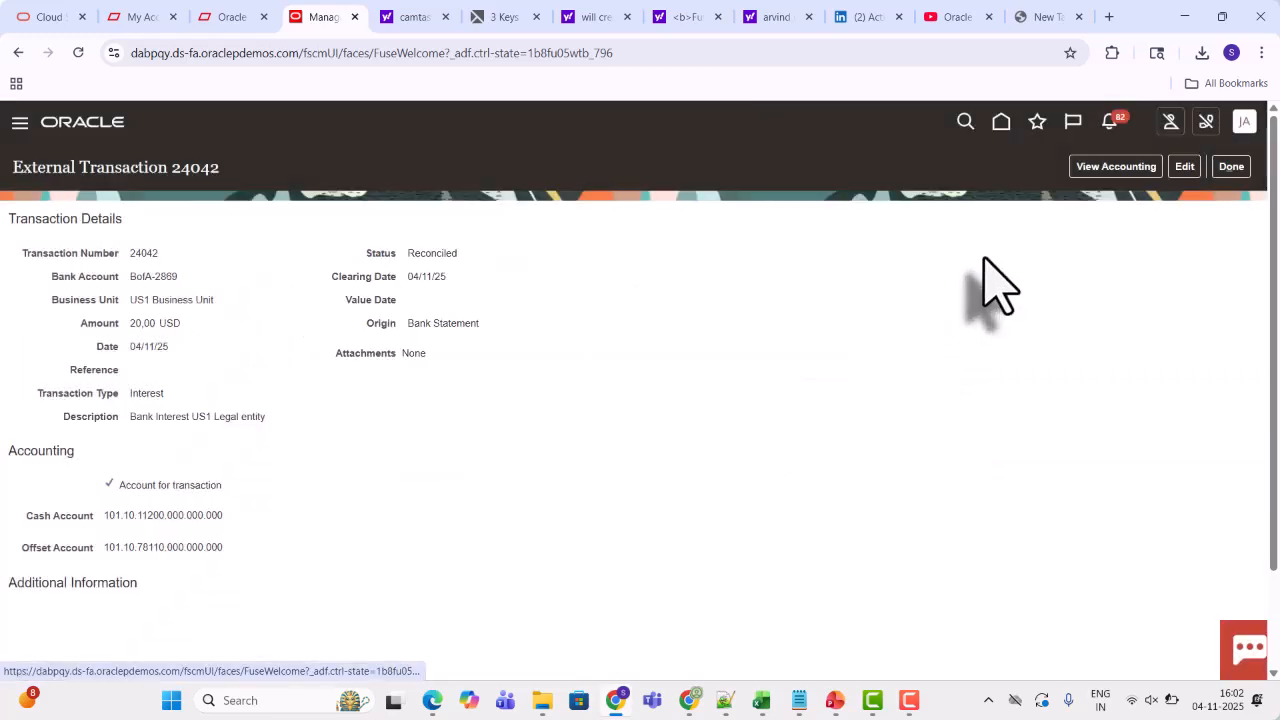
pyautogui.click(1232, 166)
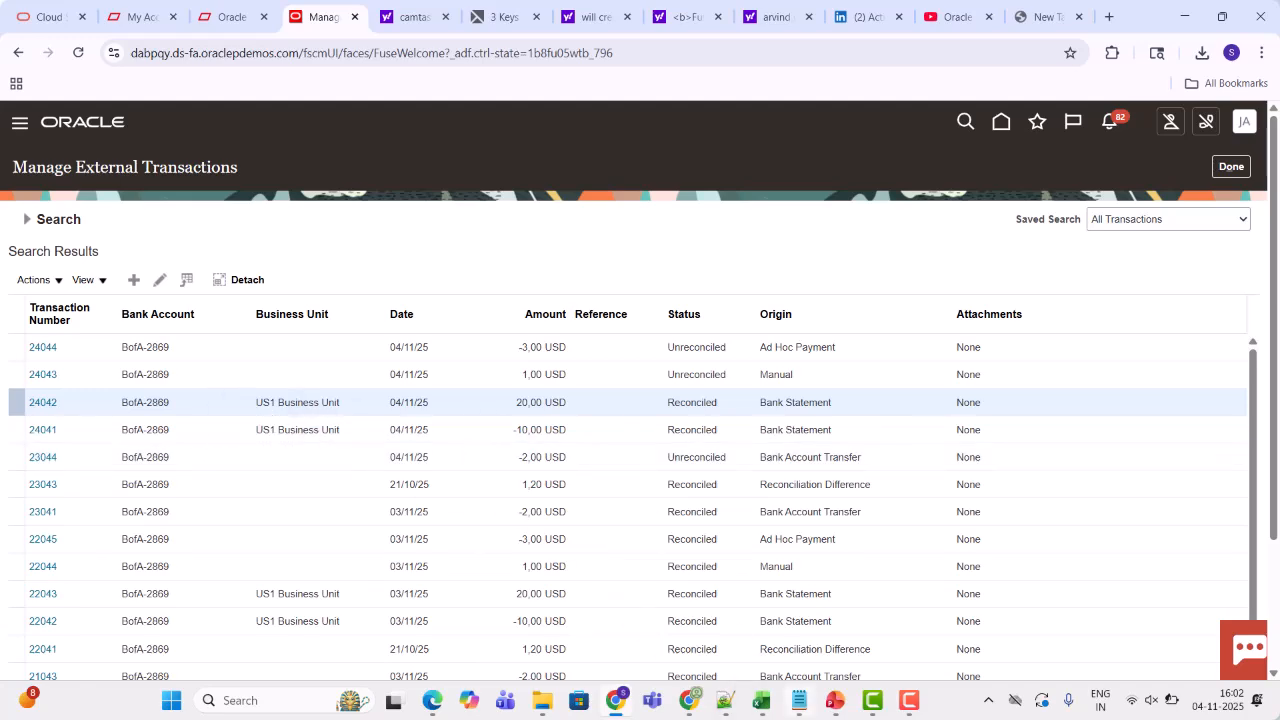
# Check the notes spreadsheet, then open reconciliation difference transaction 23043 and view its accounting lines
pyautogui.click(761, 700)
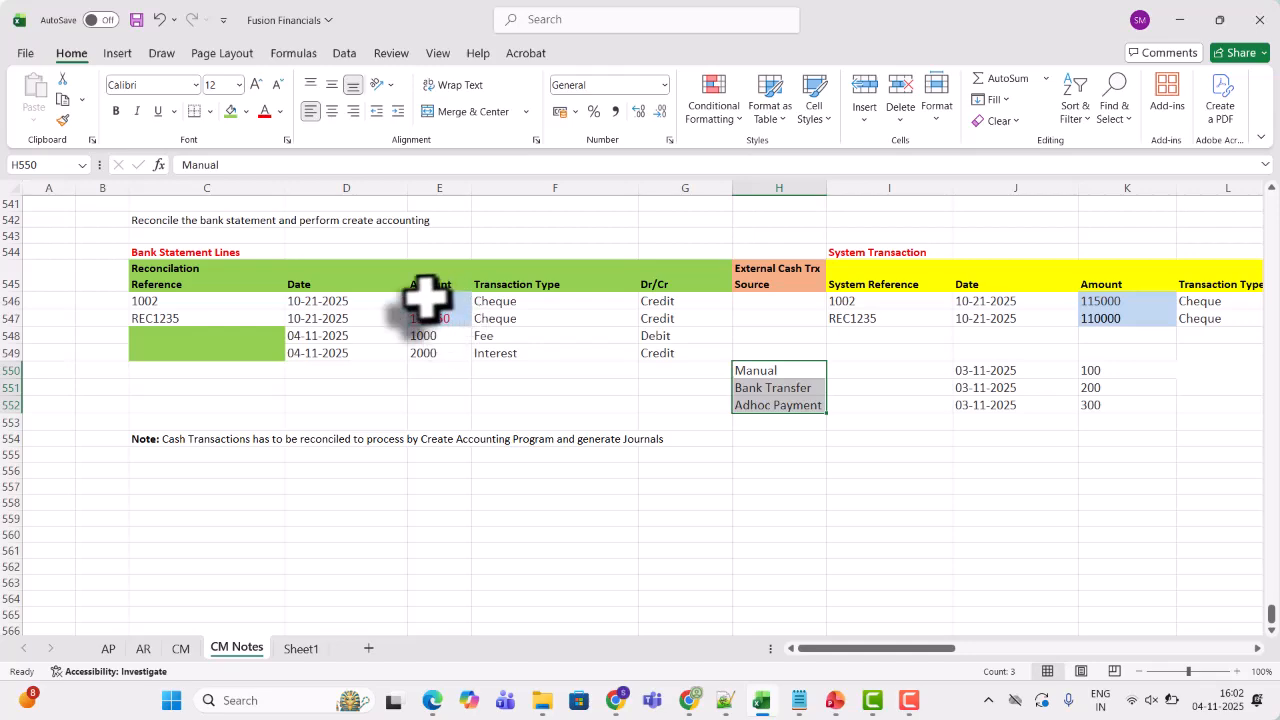
pyautogui.hotkey('alt', 'Tab')
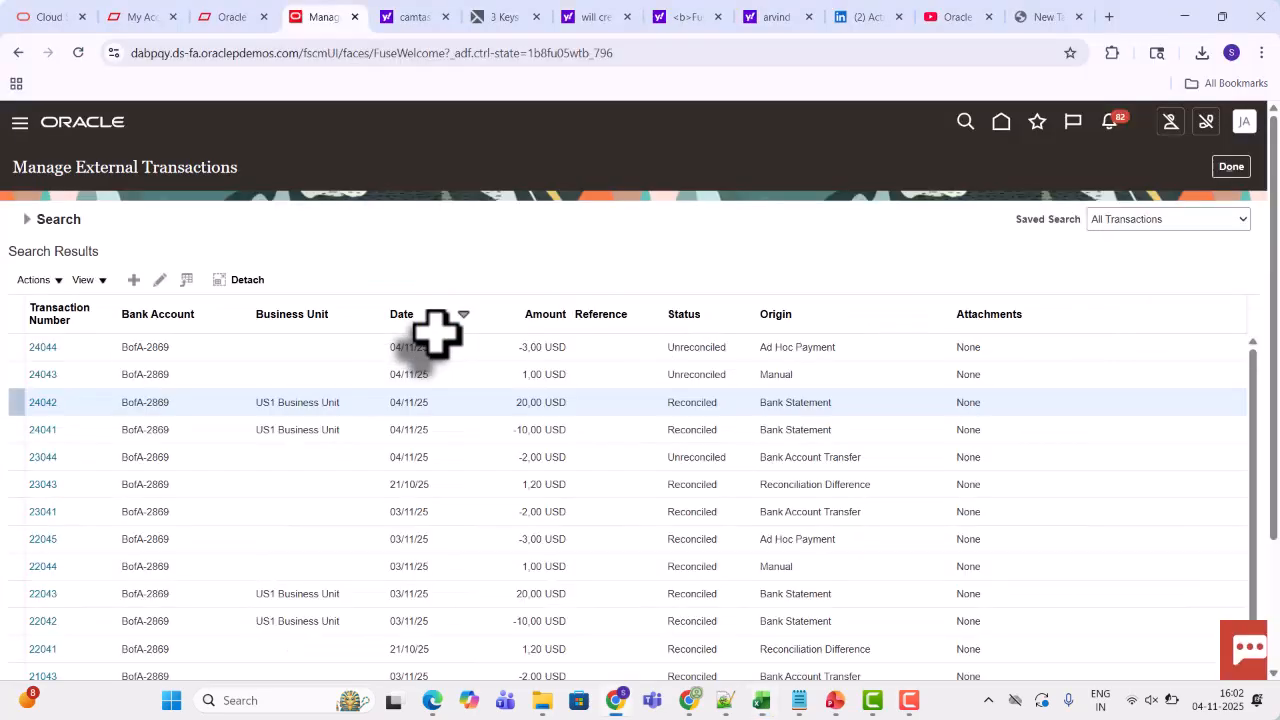
pyautogui.click(481, 487)
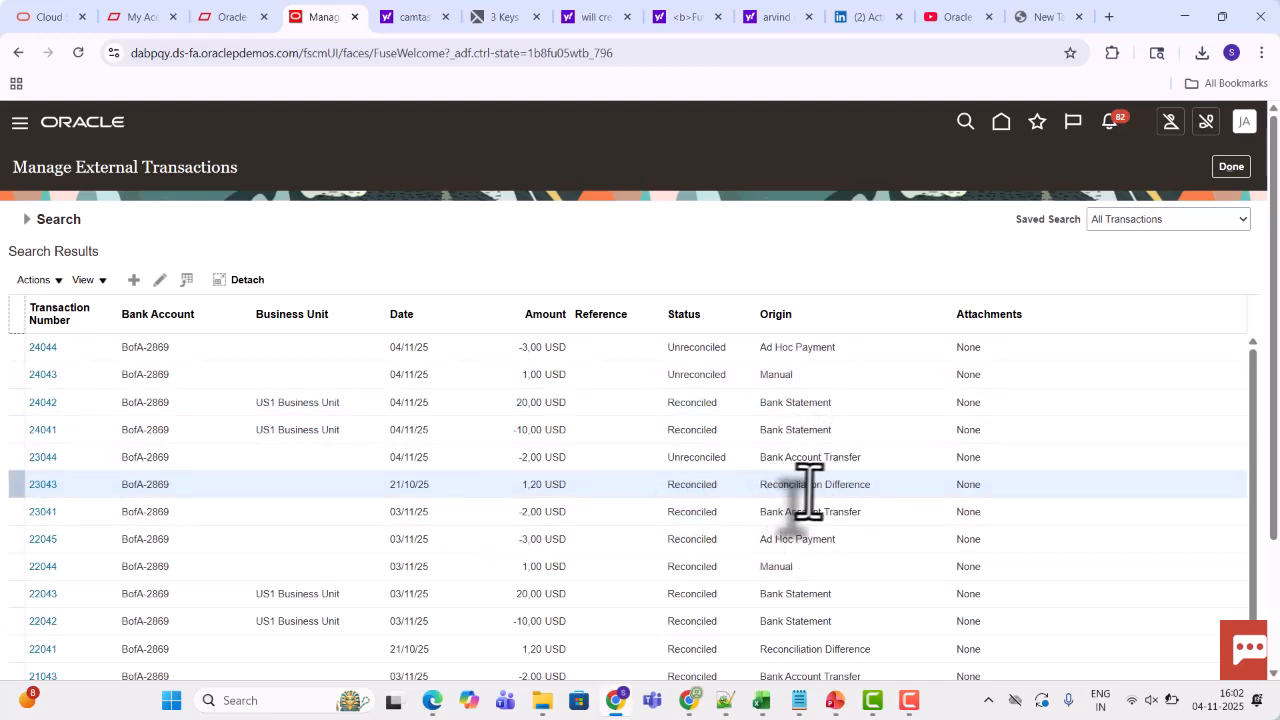
pyautogui.click(40, 488)
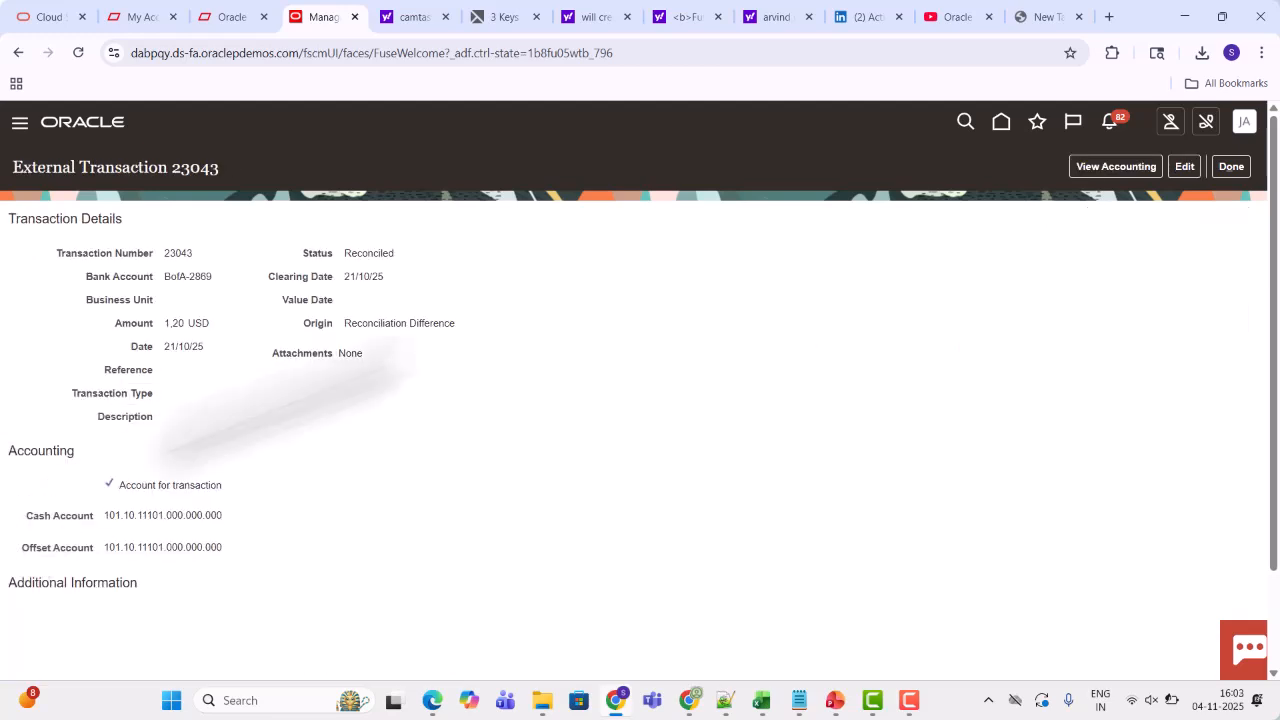
pyautogui.click(1096, 167)
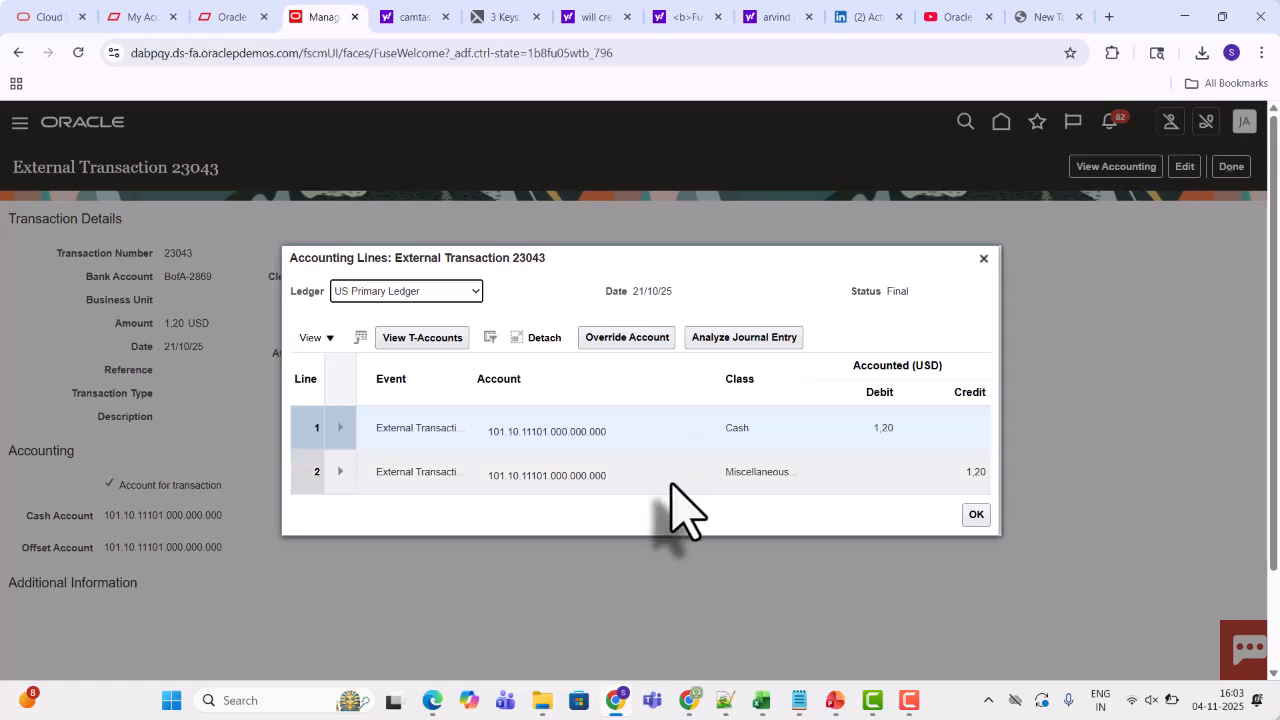
# Analyze the journal entry of transaction 23043, reviewing its journal lines and journal header, then close it
pyautogui.click(758, 338)
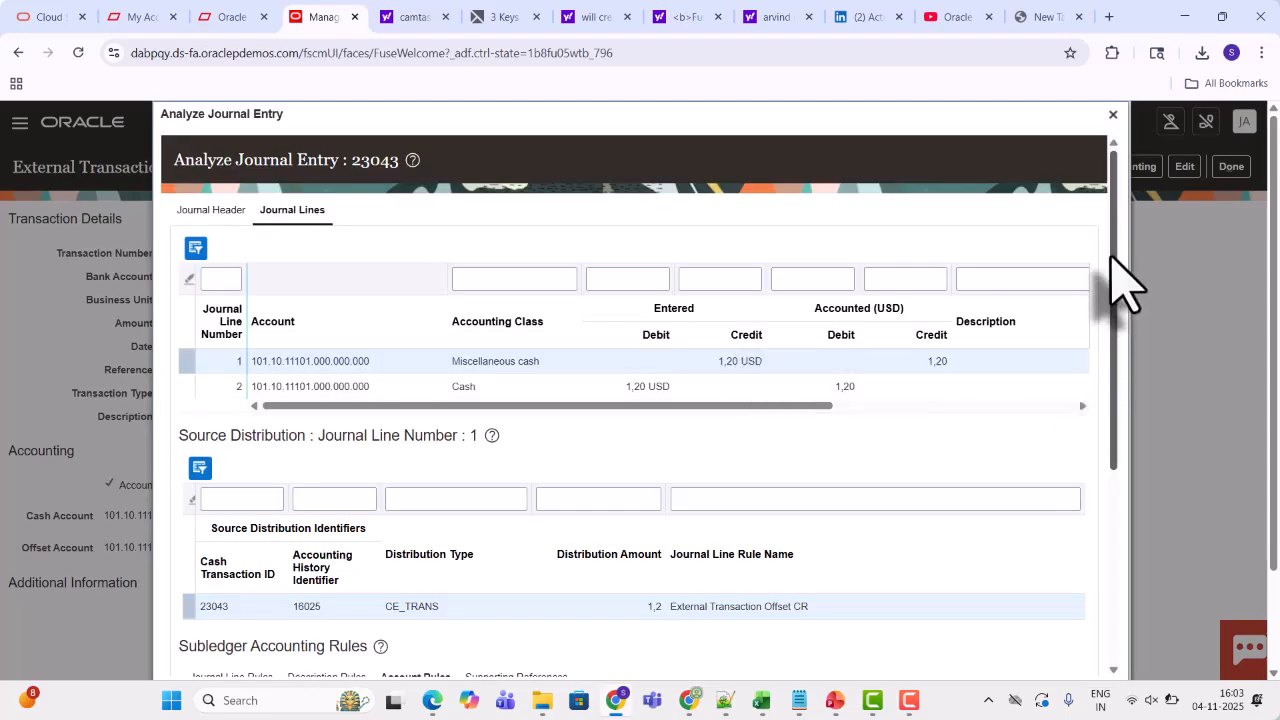
pyautogui.moveTo(1113, 258)
pyautogui.mouseDown()
pyautogui.moveTo(1119, 493)
pyautogui.moveTo(1117, 242)
pyautogui.mouseUp()
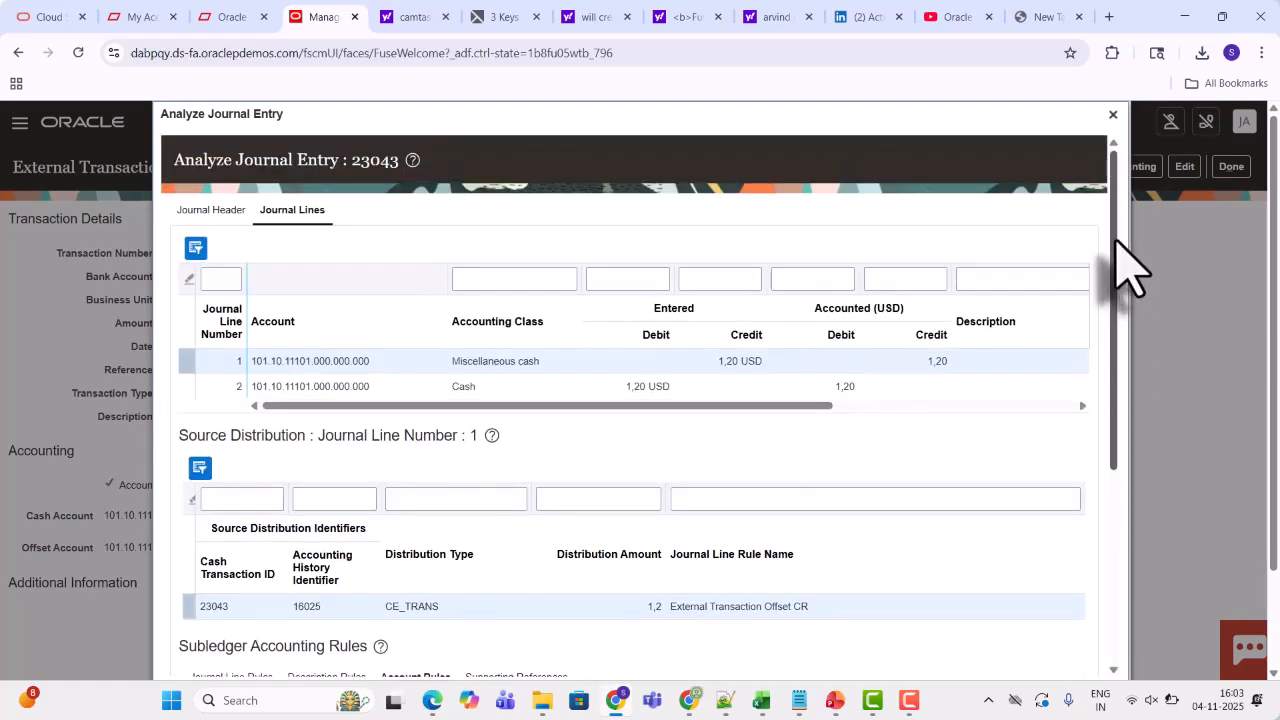
pyautogui.click(210, 232)
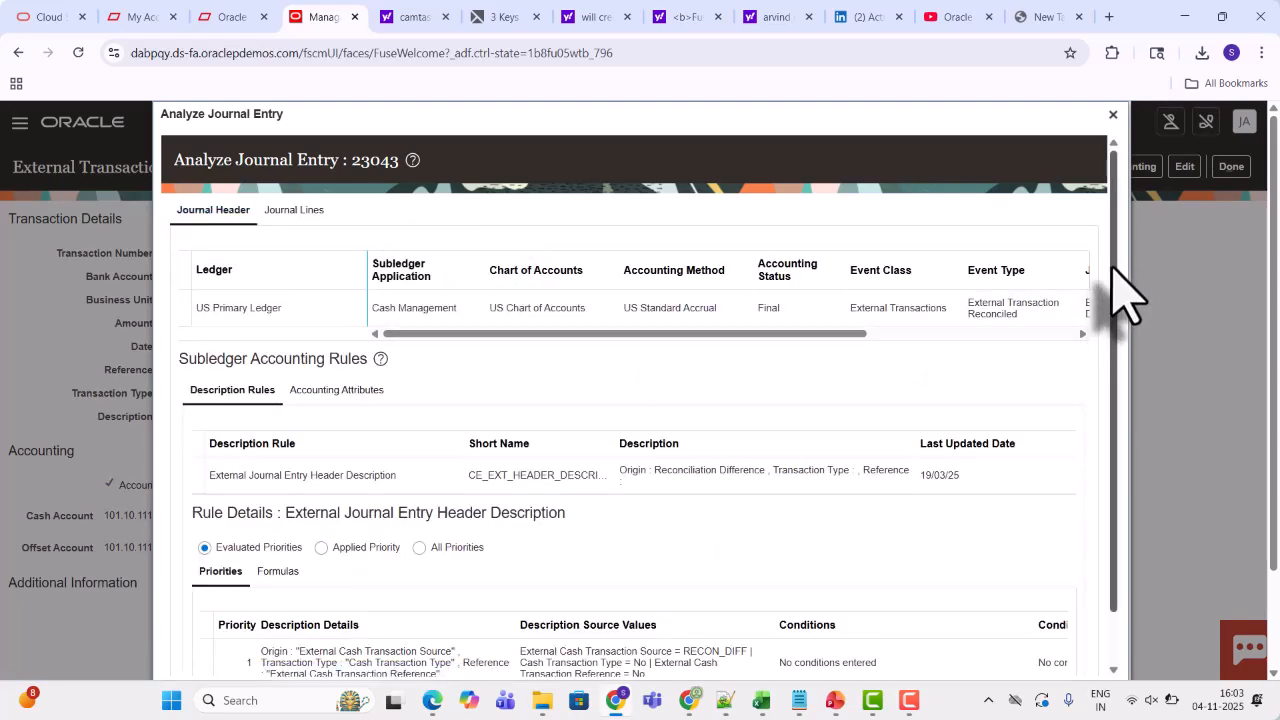
pyautogui.scroll(-2, 1115, 280)
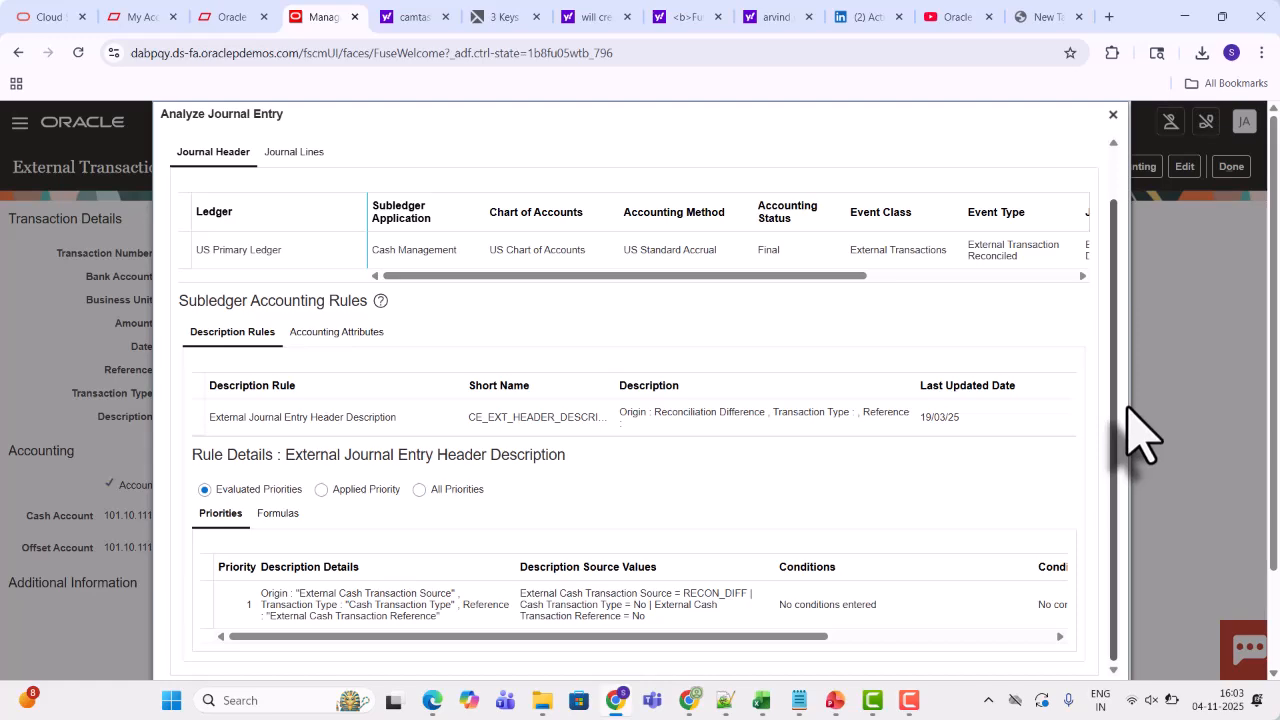
pyautogui.scroll(2, 1130, 300)
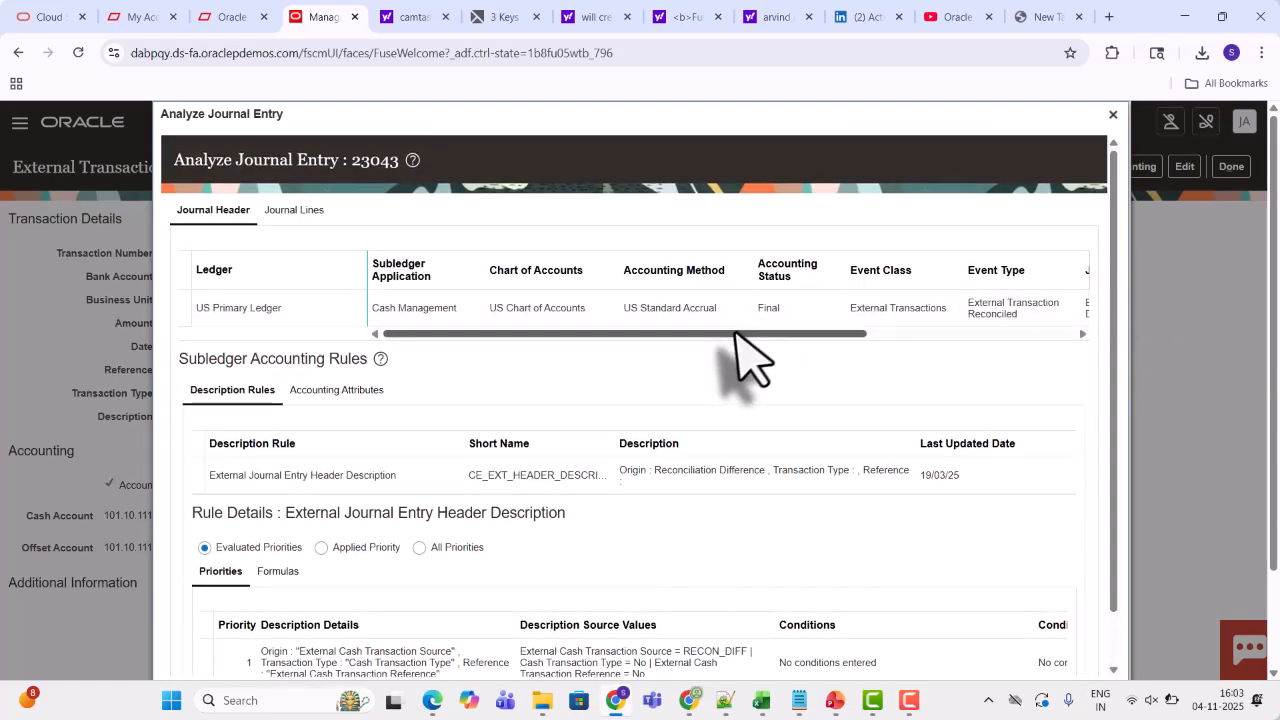
pyautogui.moveTo(730, 336); pyautogui.dragTo(708, 363)
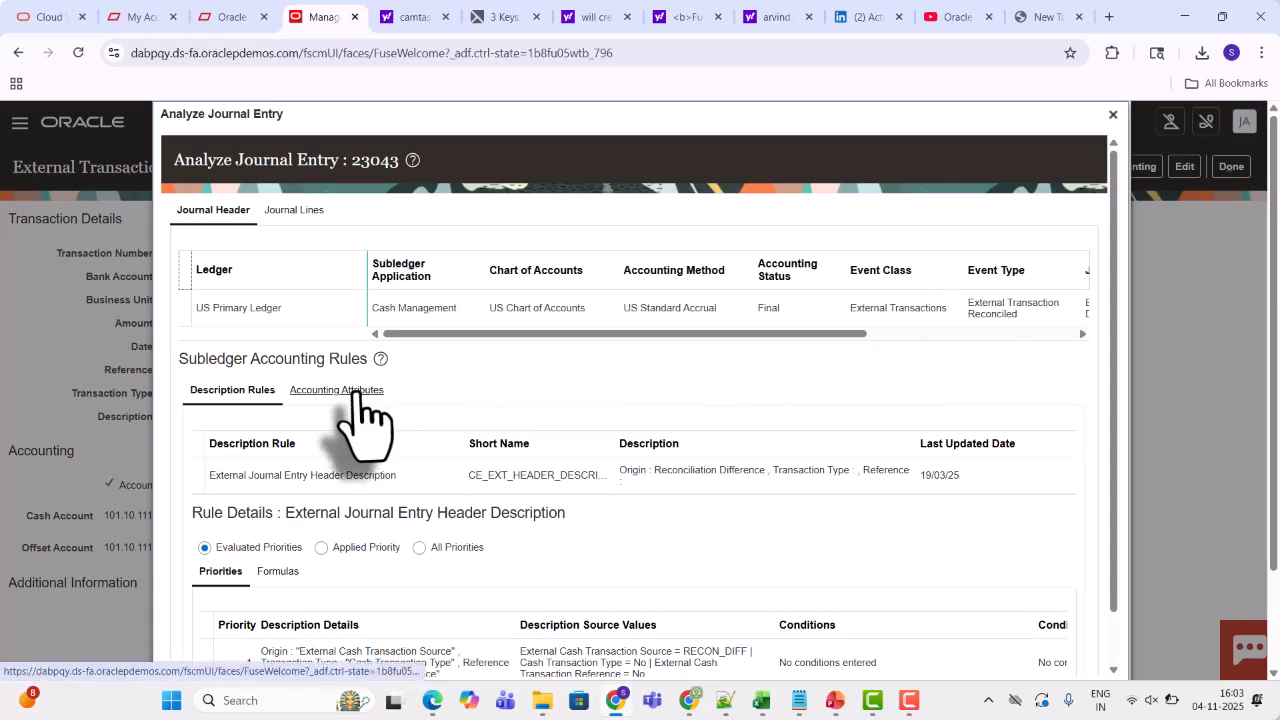
pyautogui.click(1112, 114)
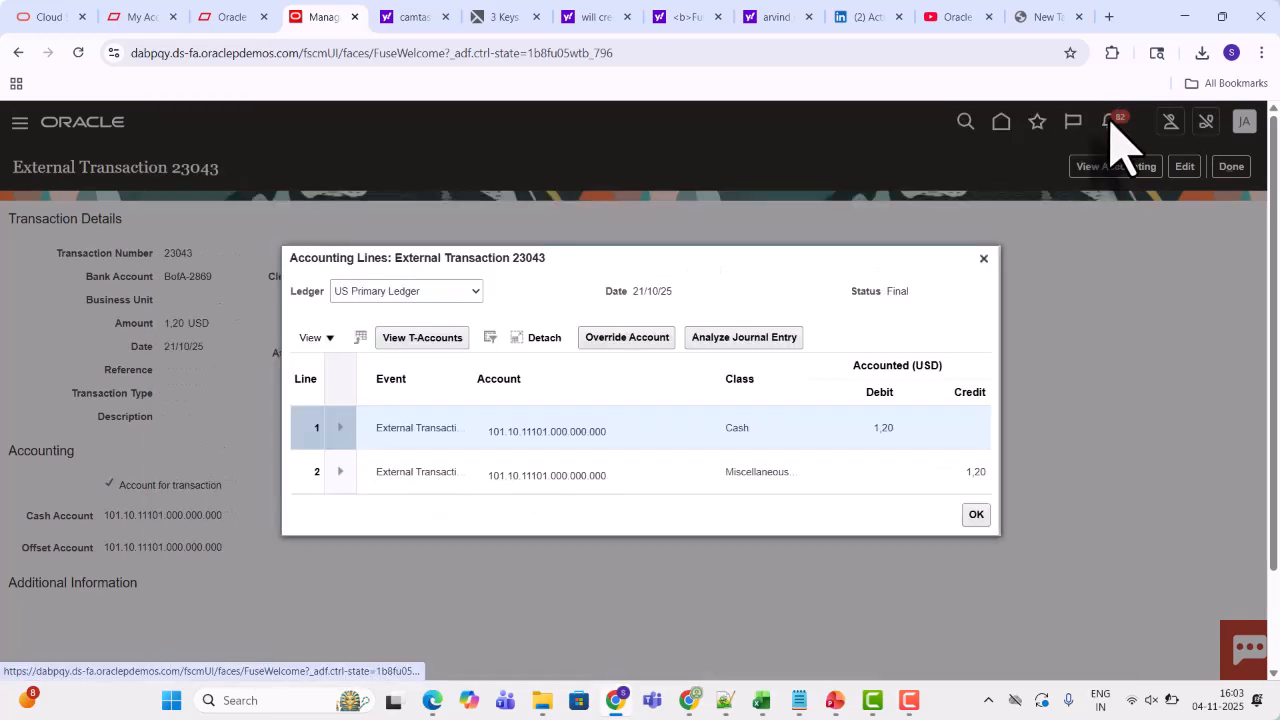
pyautogui.click(984, 259)
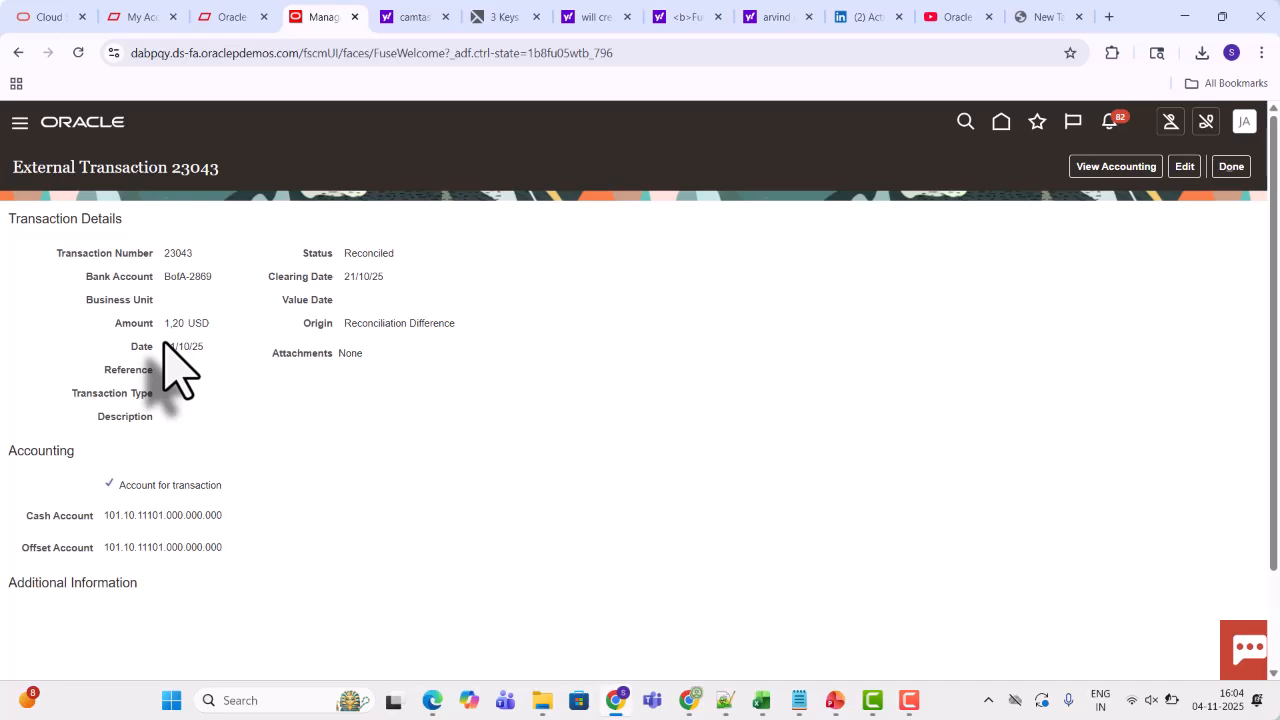
pyautogui.click(1231, 167)
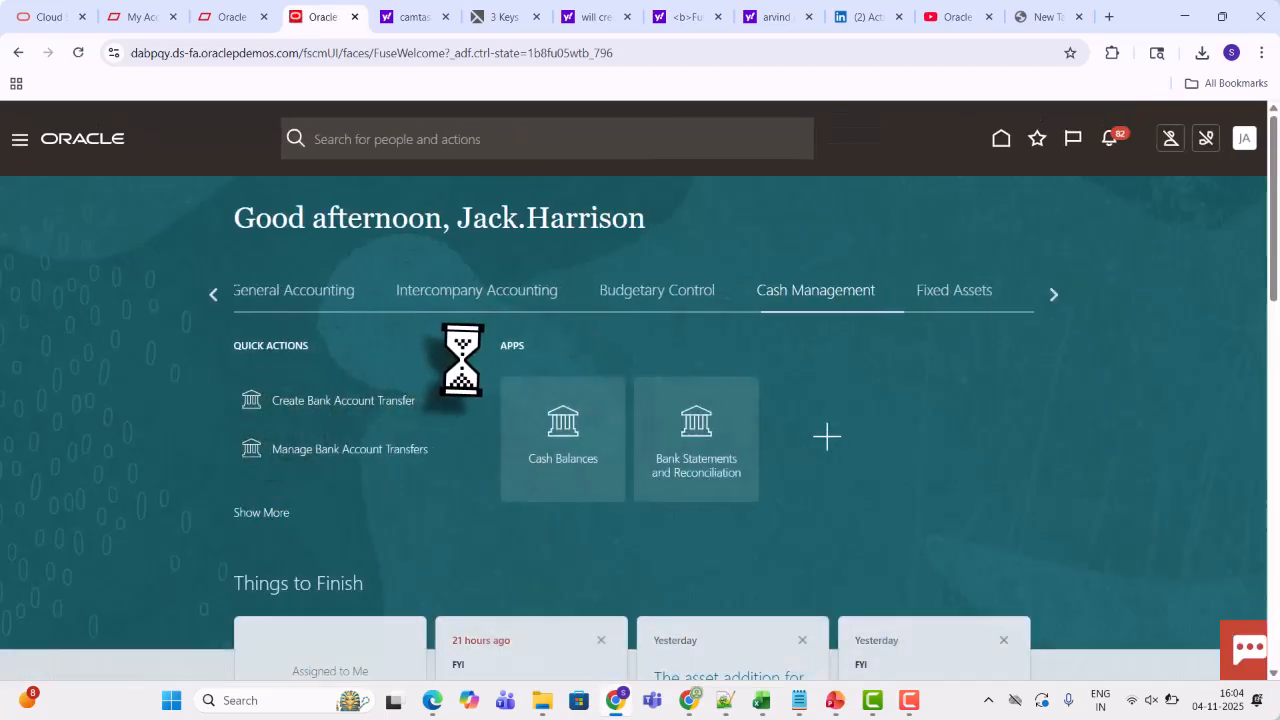
# Open Manage Journals under General Accounting and search journals for accounting period 10-25 with source Cash Management
pyautogui.click(322, 293)
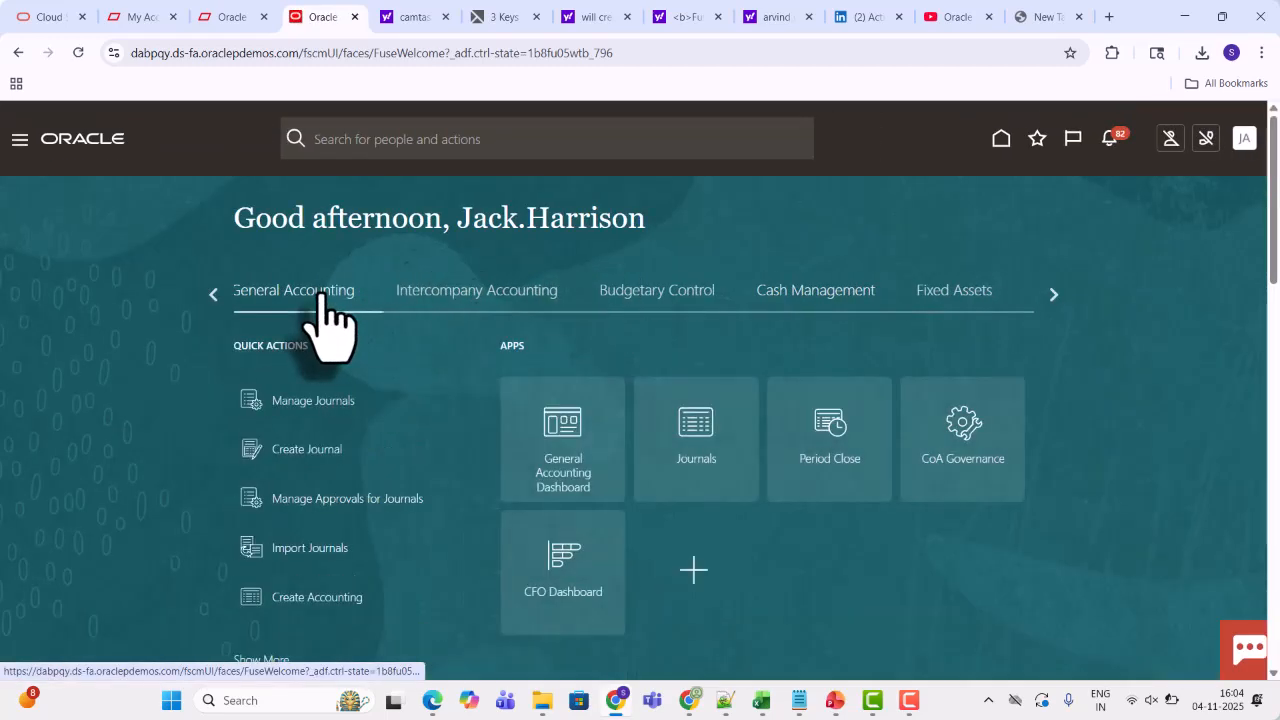
pyautogui.click(695, 436)
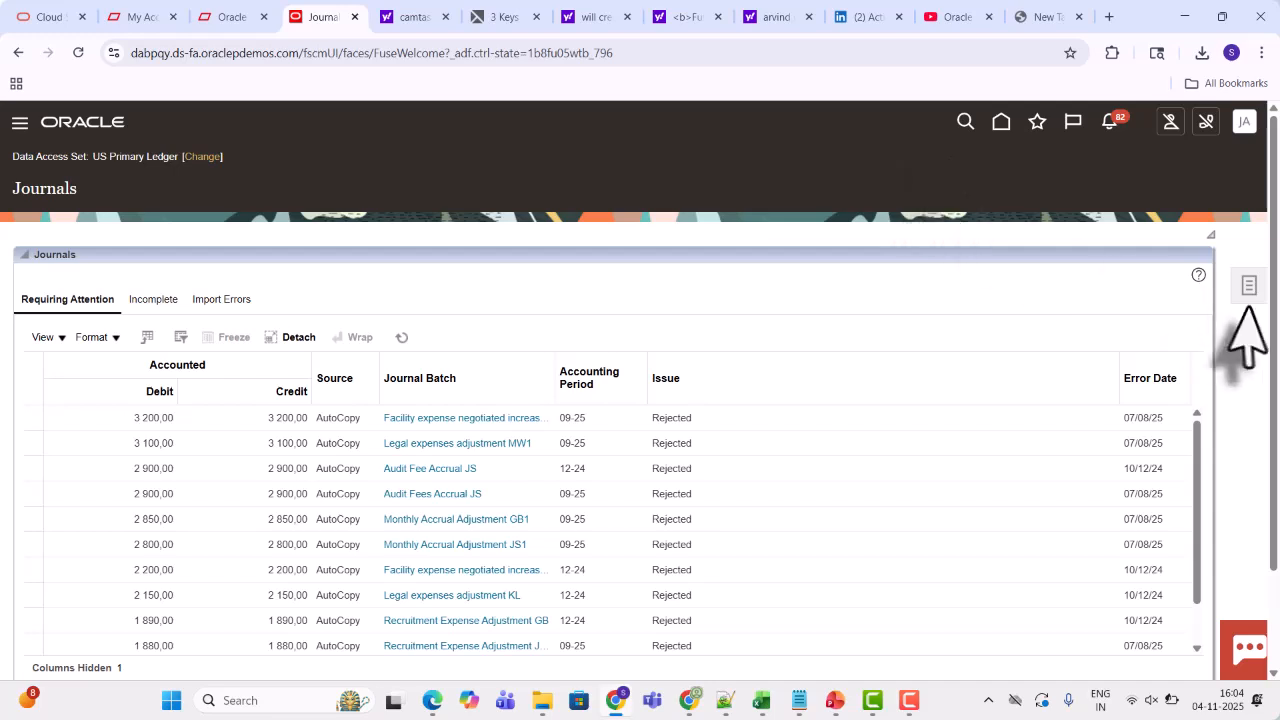
pyautogui.click(1248, 290)
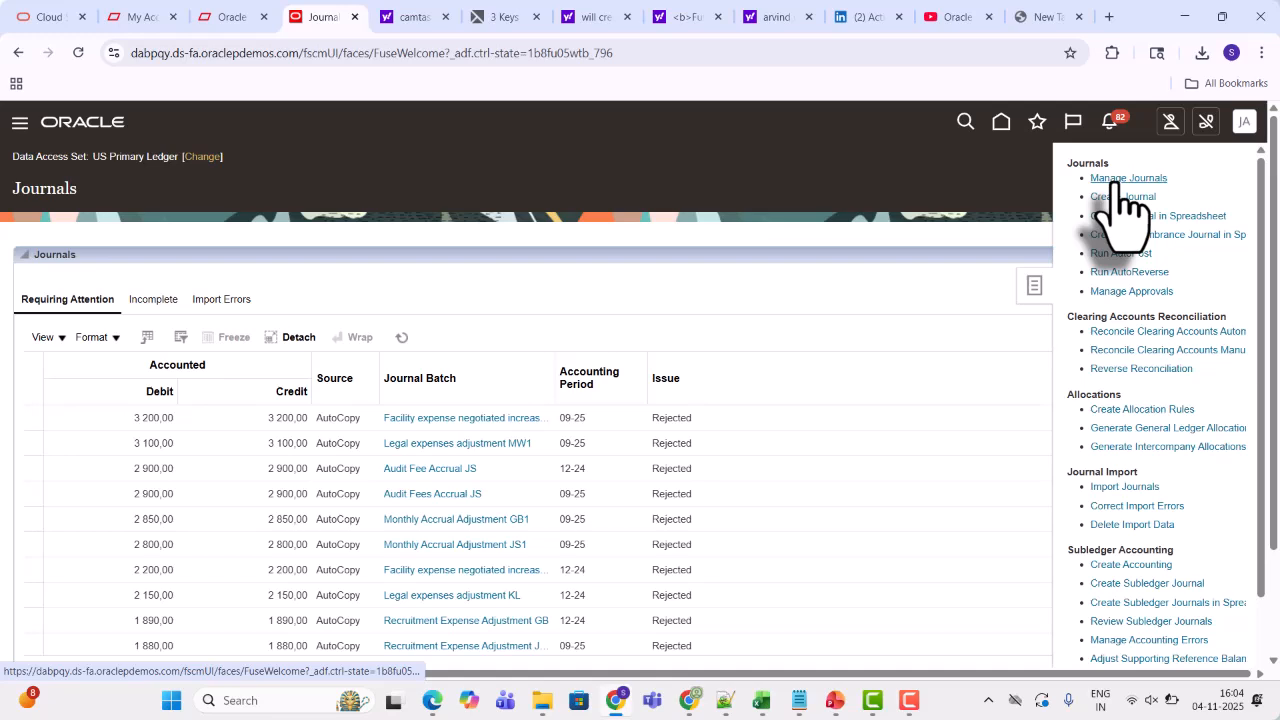
pyautogui.click(1124, 180)
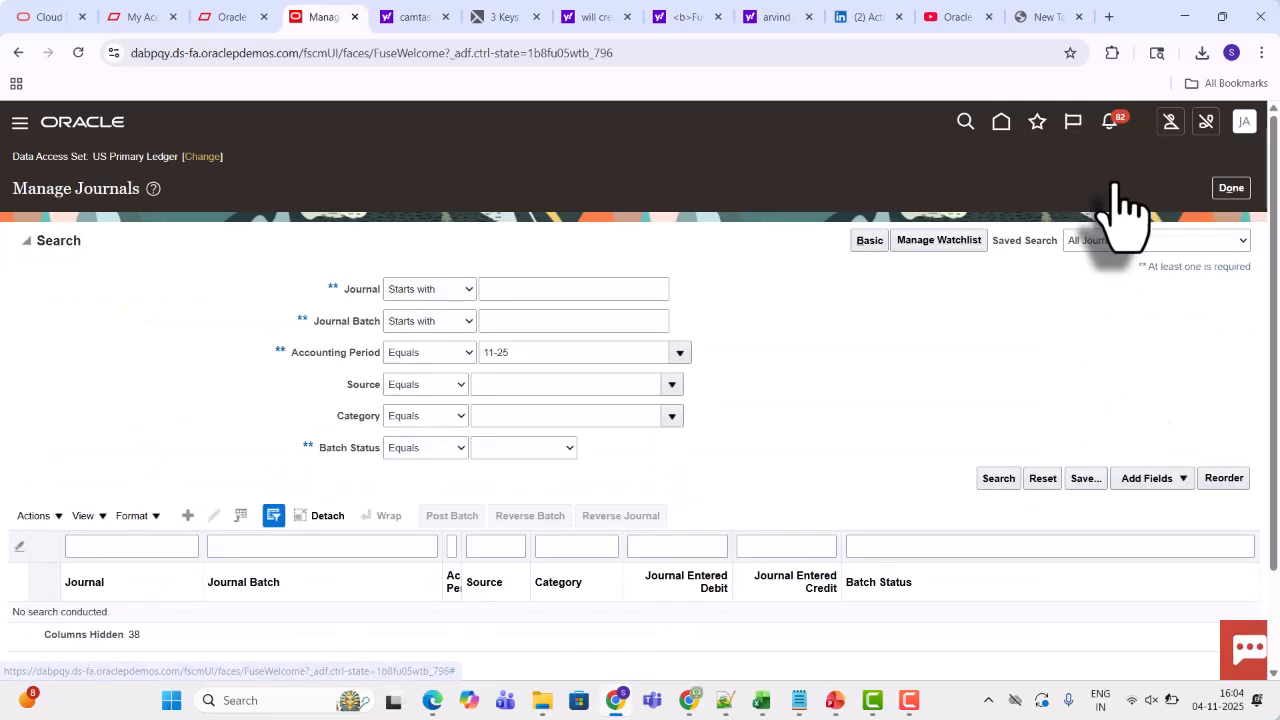
pyautogui.click(680, 355)
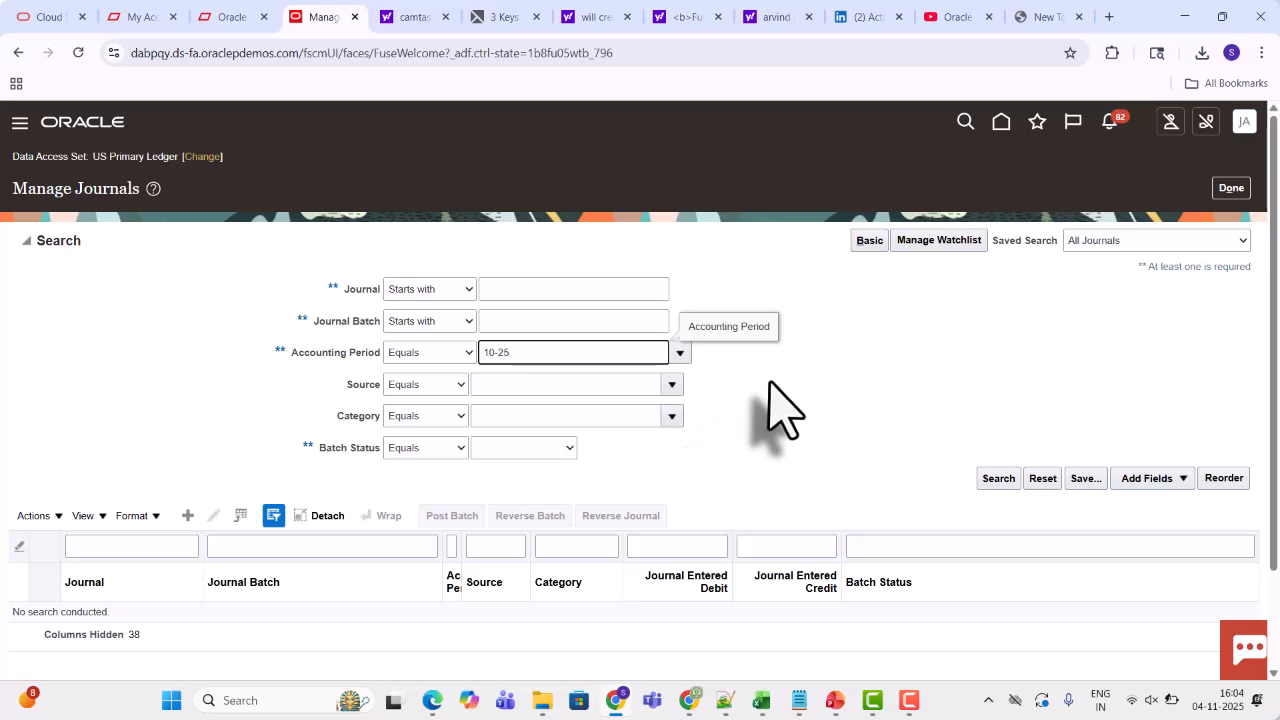
pyautogui.click(670, 390)
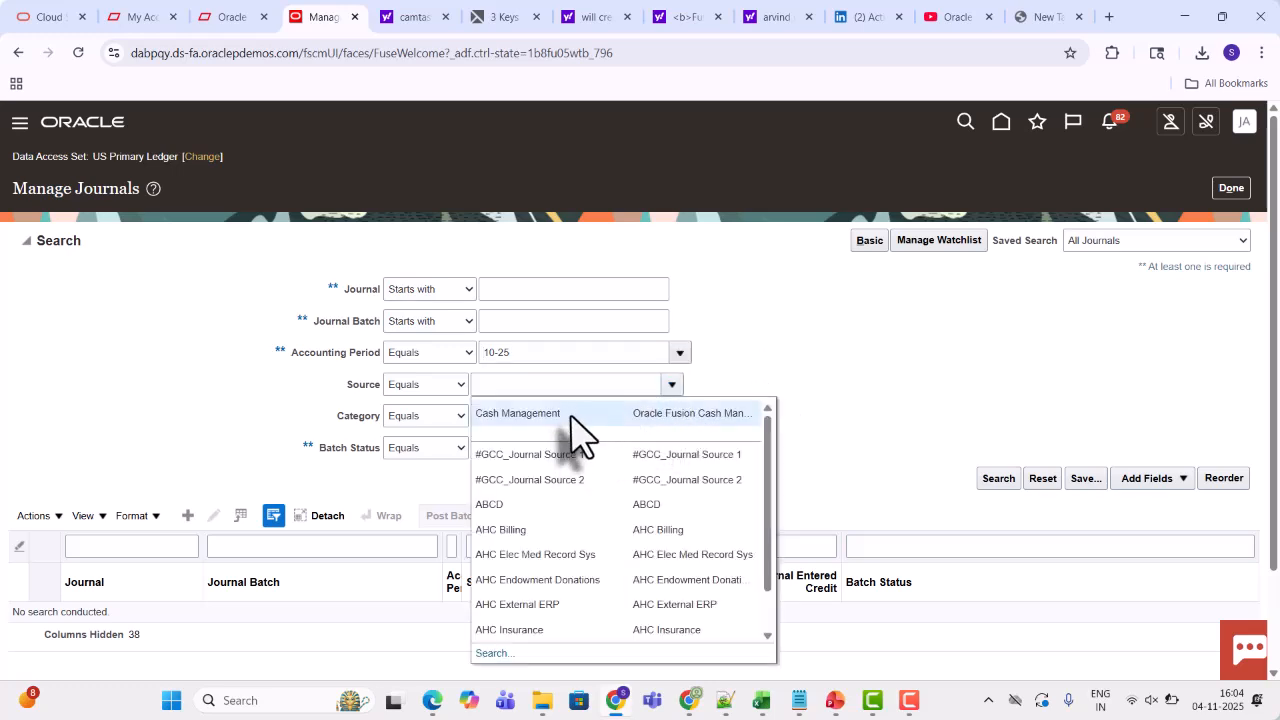
pyautogui.click(573, 415)
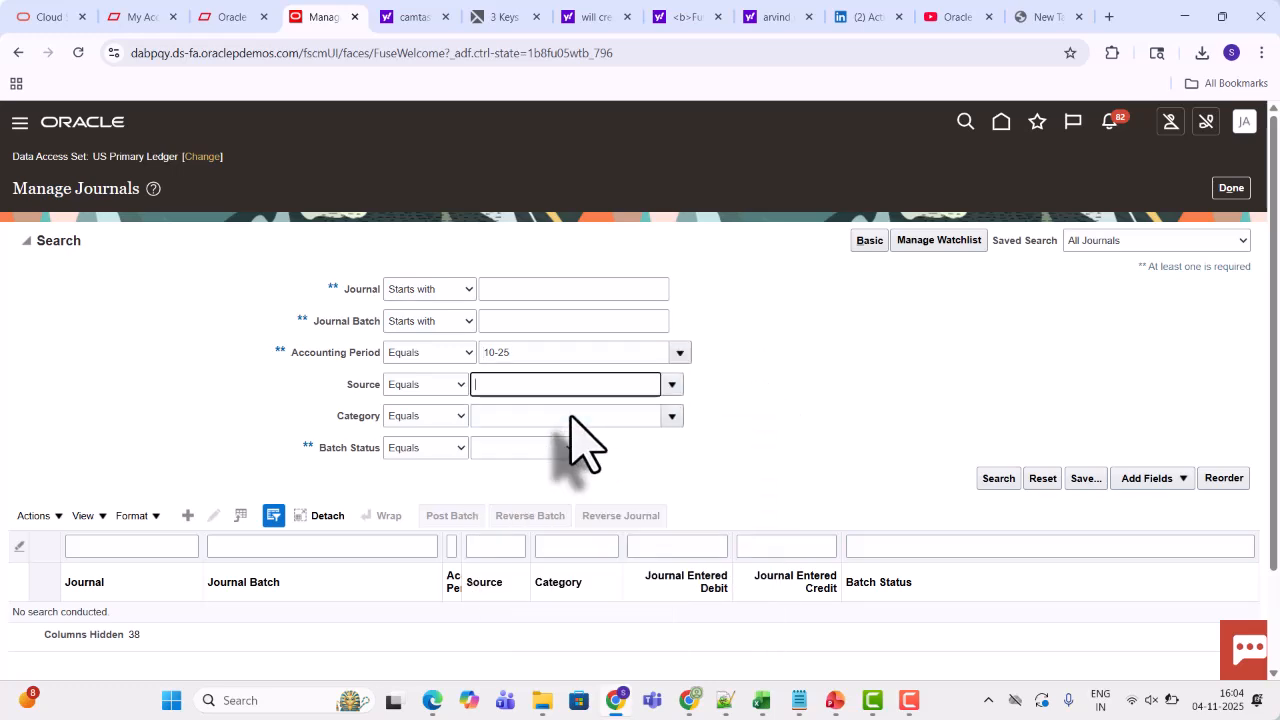
pyautogui.click(1004, 480)
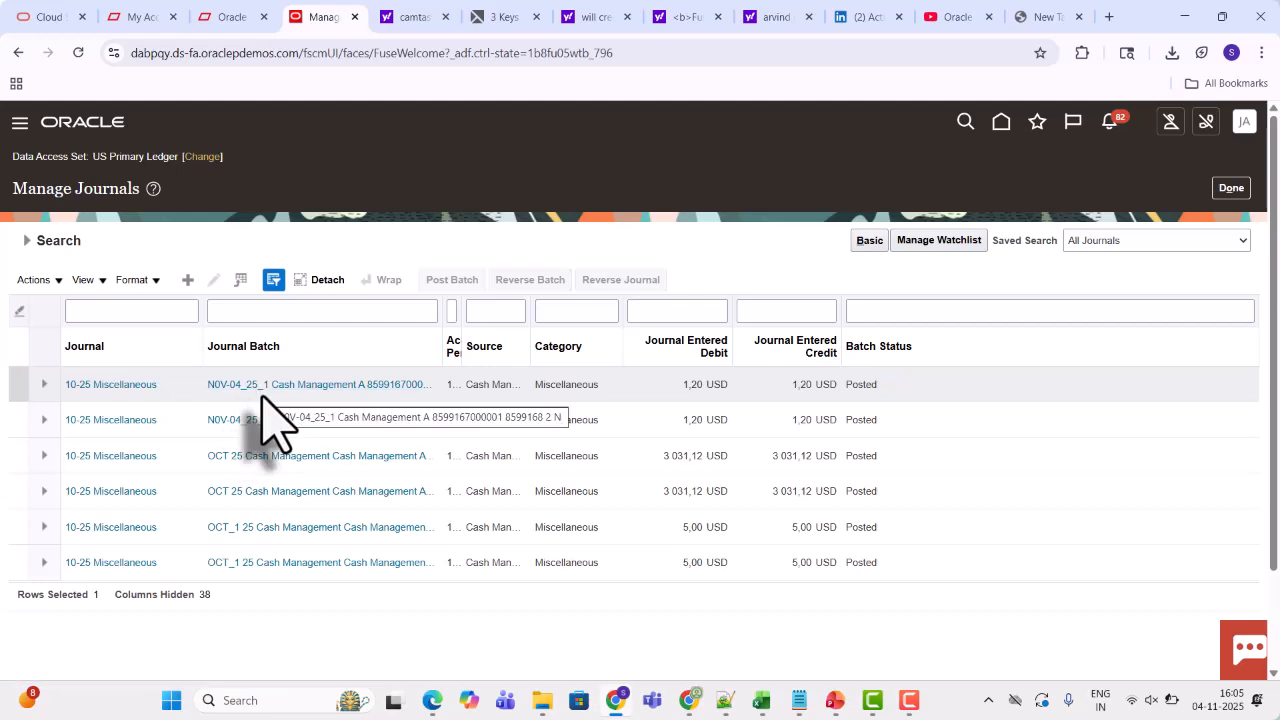
# Open the N0V-04_25_1 Cash Management journal batch and review its journal lines
pyautogui.click(240, 428)
pyautogui.click(263, 420)
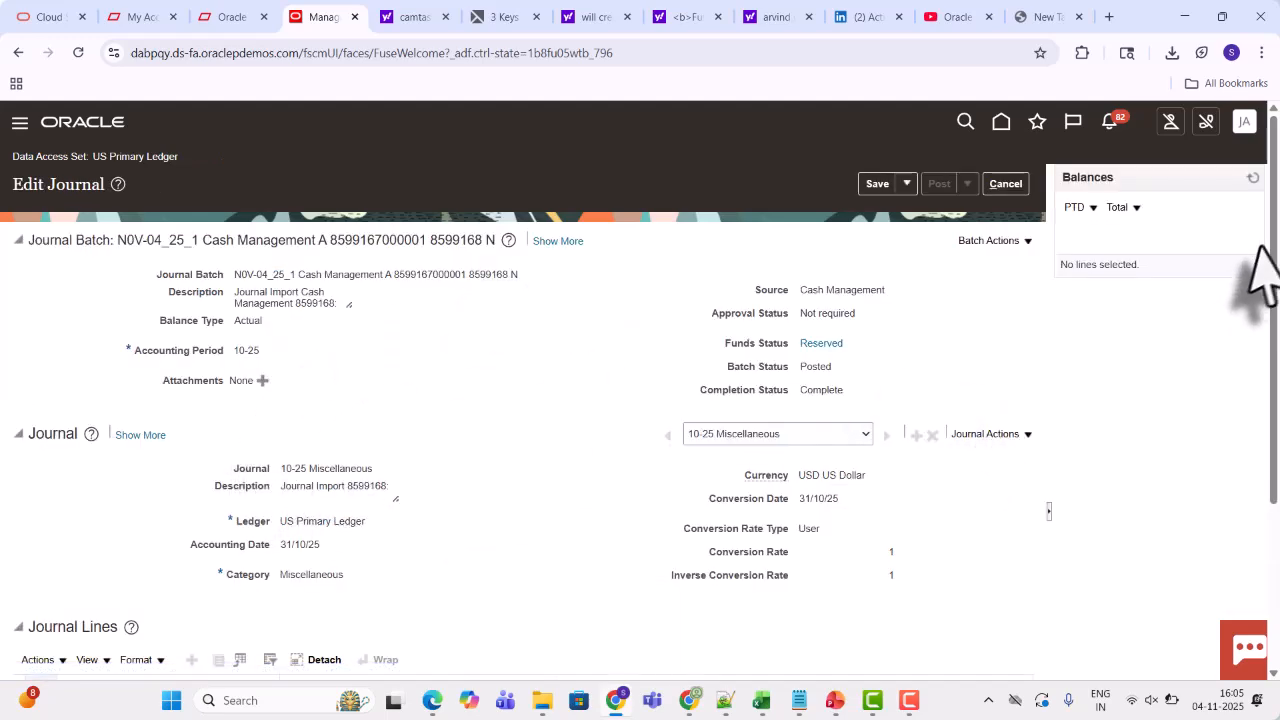
pyautogui.moveTo(1271, 271); pyautogui.dragTo(1275, 445)
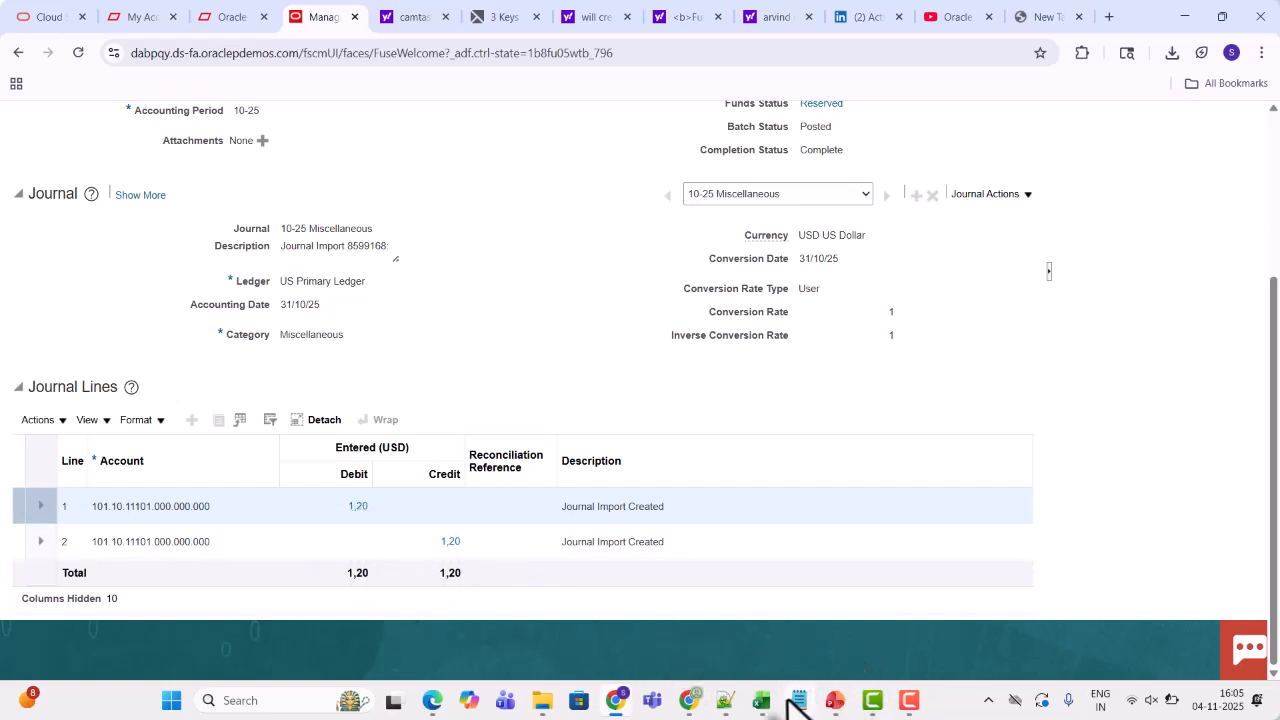
# In the spreadsheet, paste the copied content into the Reference cell C546
pyautogui.click(760, 702)
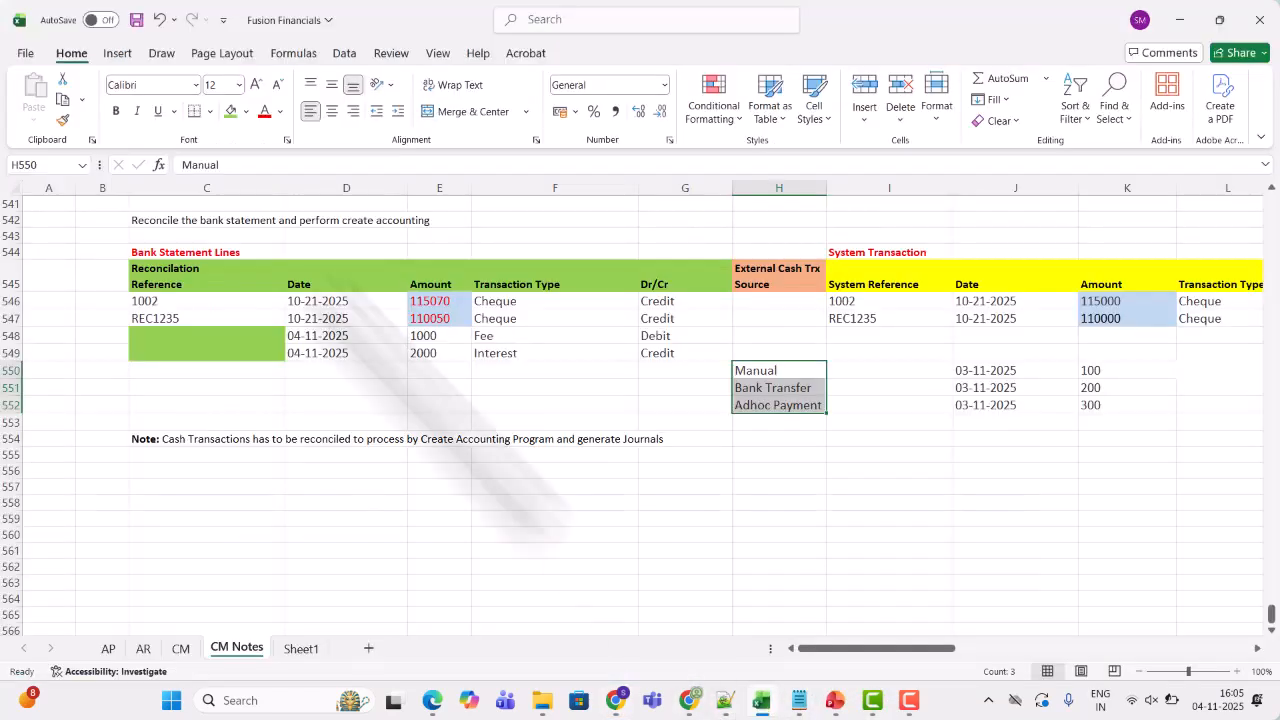
pyautogui.click(158, 303)
pyautogui.write('1002 REC1235')
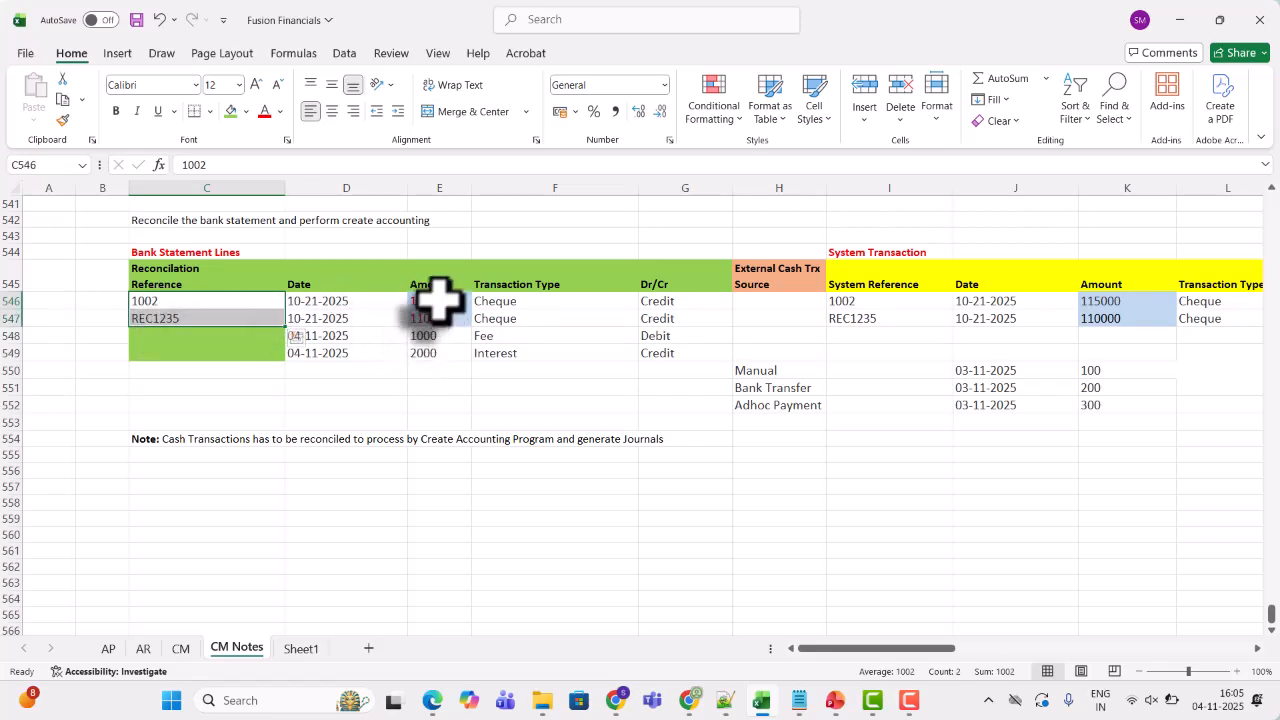
# Highlight the two cheque amounts of the bank statement lines and select the Manual, Bank Transfer and Adhoc Payment sources
pyautogui.click(231, 111)
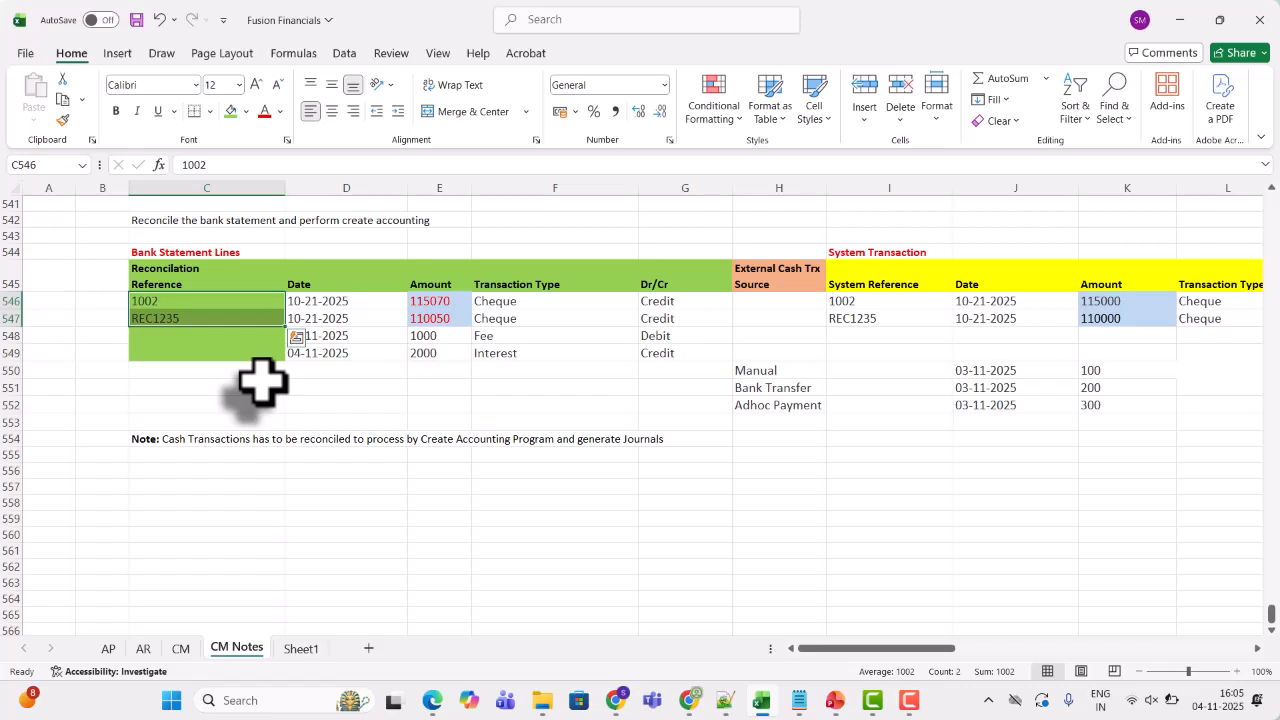
pyautogui.click(776, 371)
pyautogui.moveTo(778, 372); pyautogui.dragTo(782, 403)
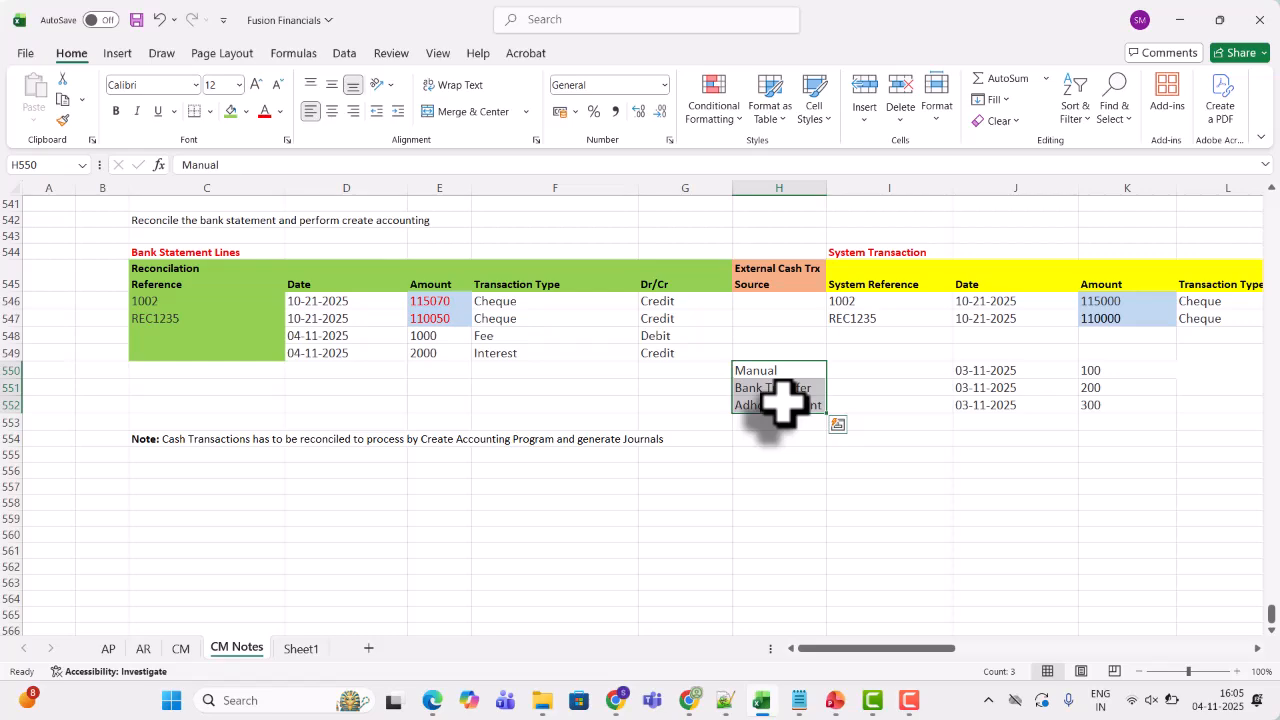
pyautogui.hotkey('alt', 'Tab')
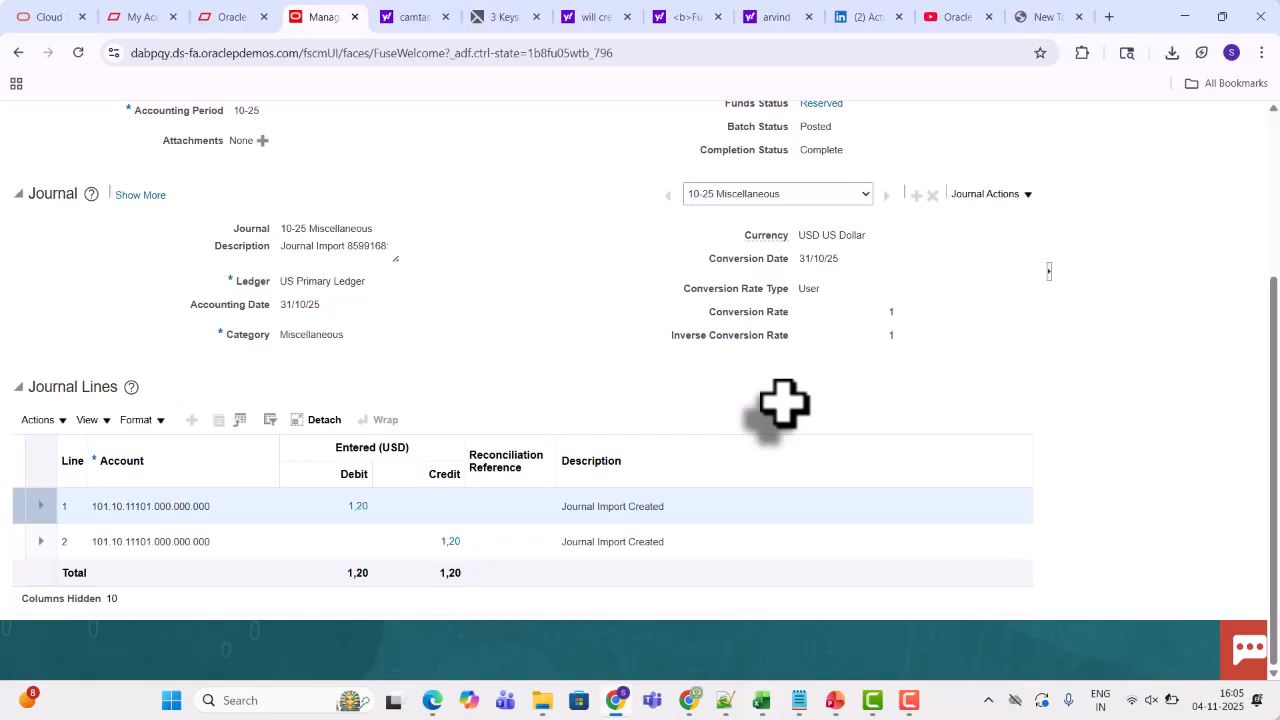
# Open Manage Transactions for external cash transactions from the Cash Management Bank Statements and Reconciliation work area
pyautogui.scroll(3, 1274, 171)
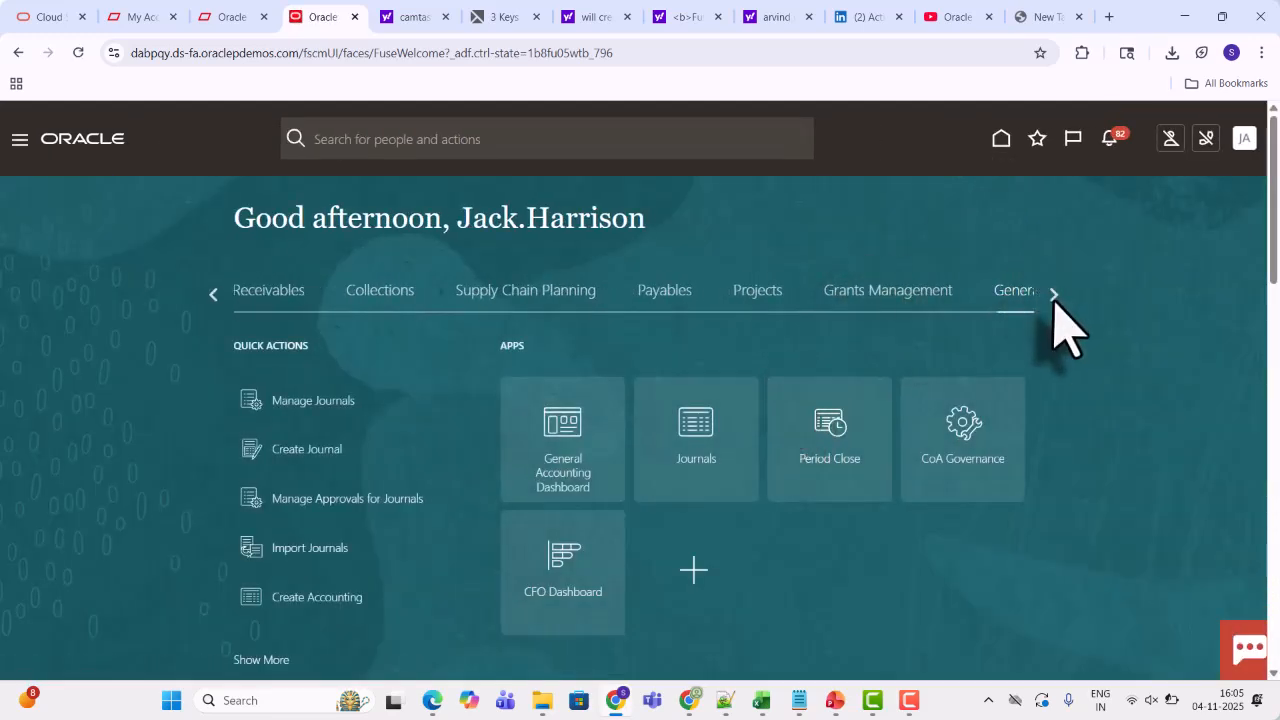
pyautogui.click(1054, 295)
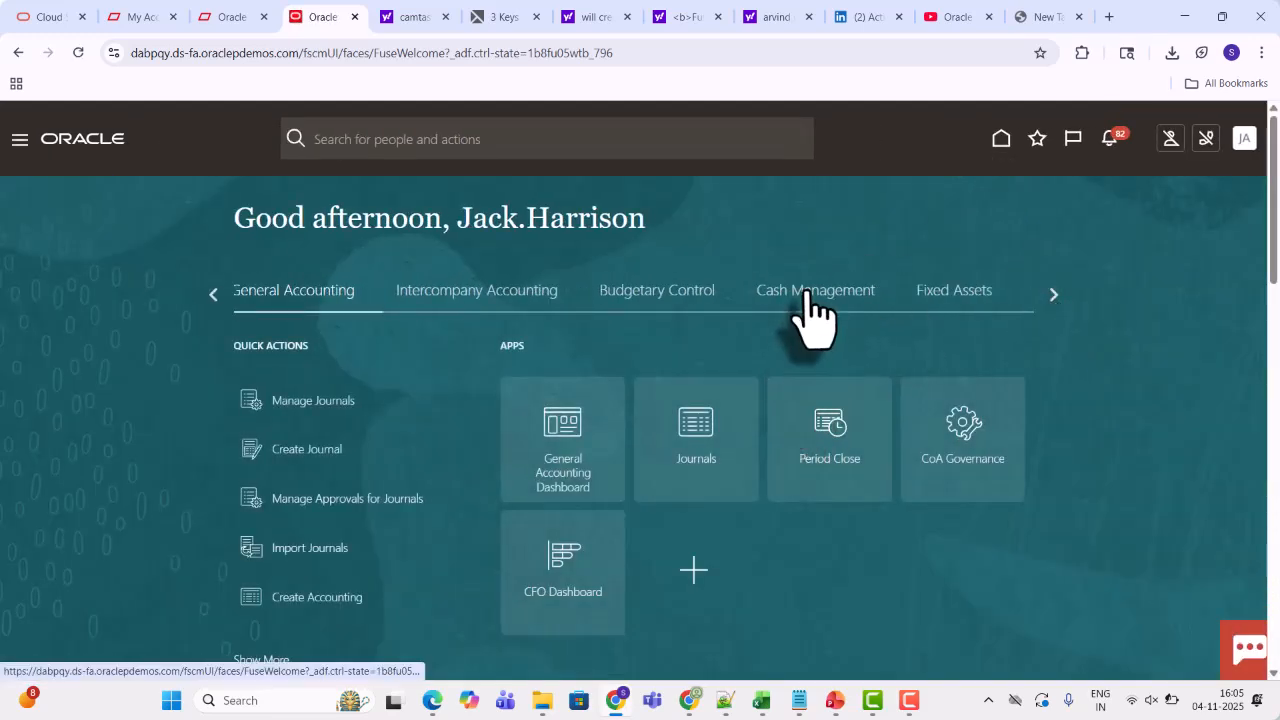
pyautogui.click(800, 292)
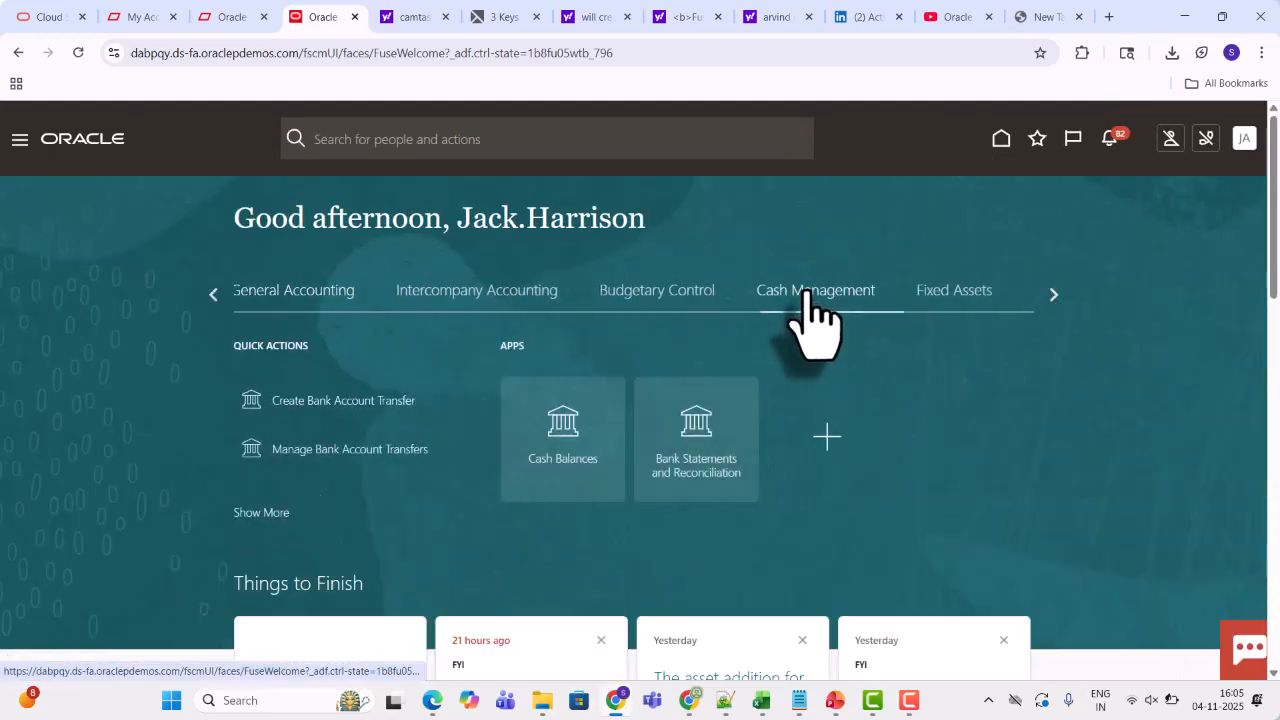
pyautogui.click(710, 425)
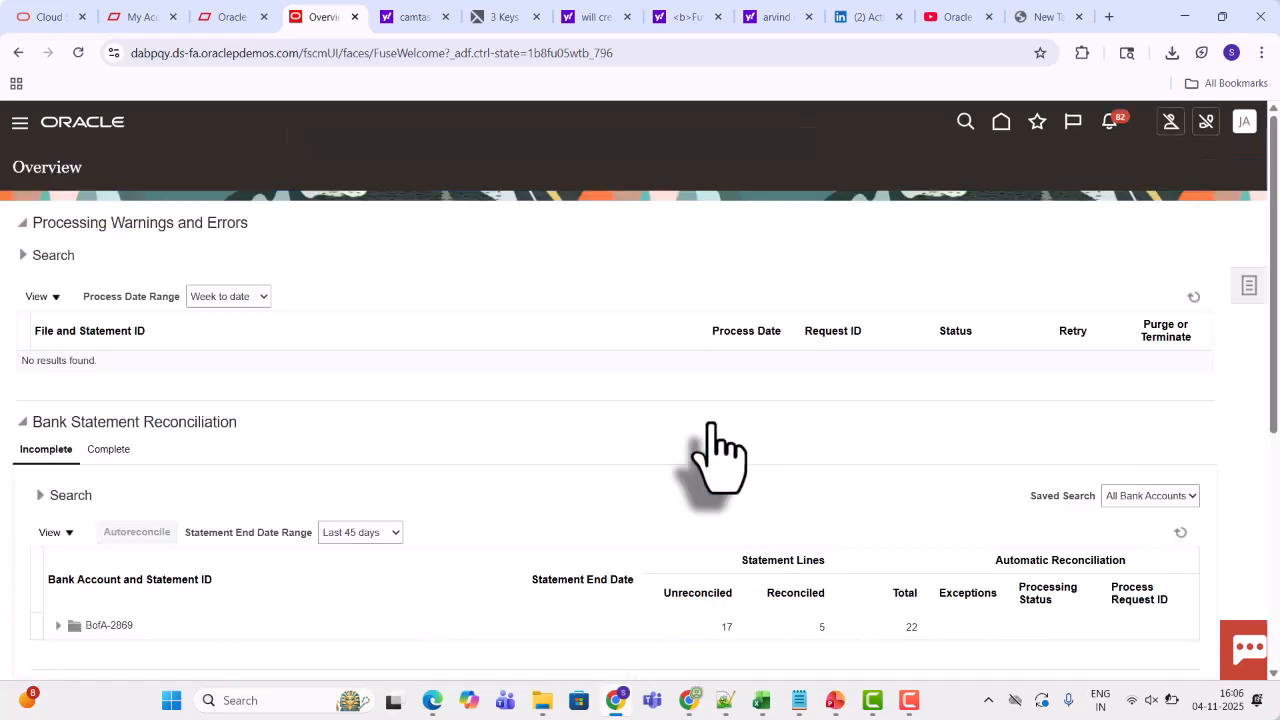
pyautogui.click(1245, 290)
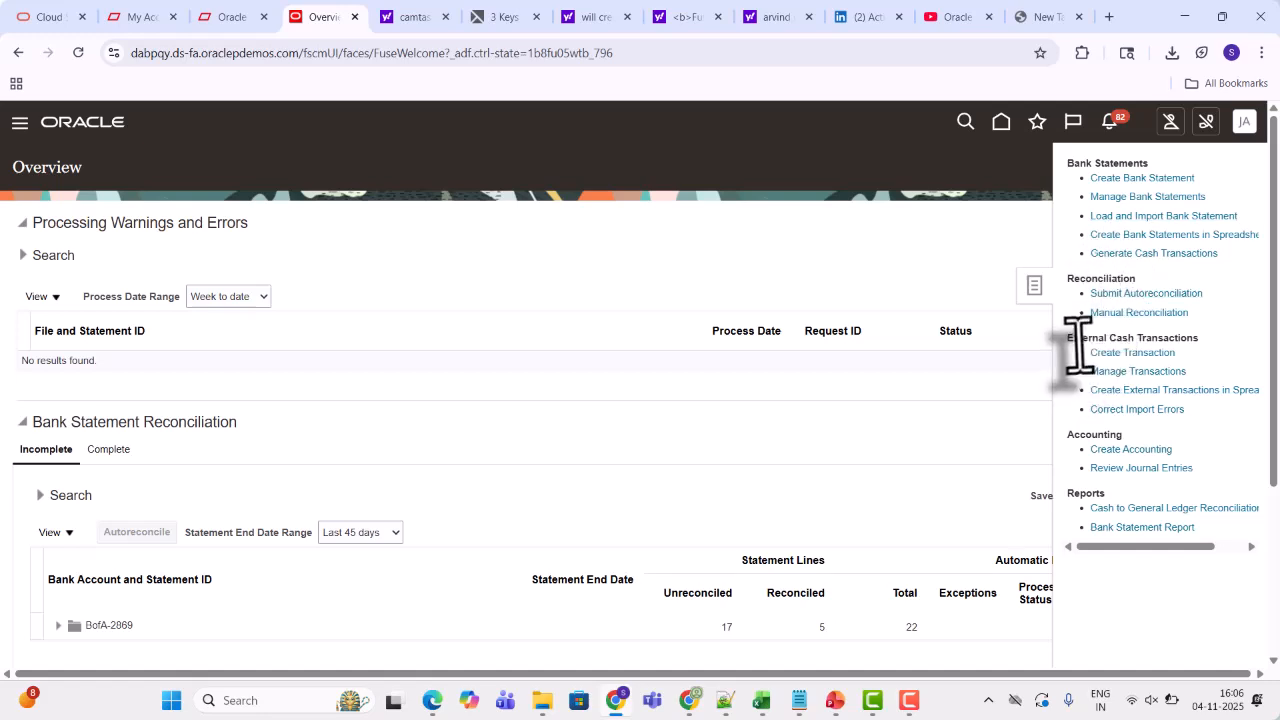
pyautogui.click(1135, 372)
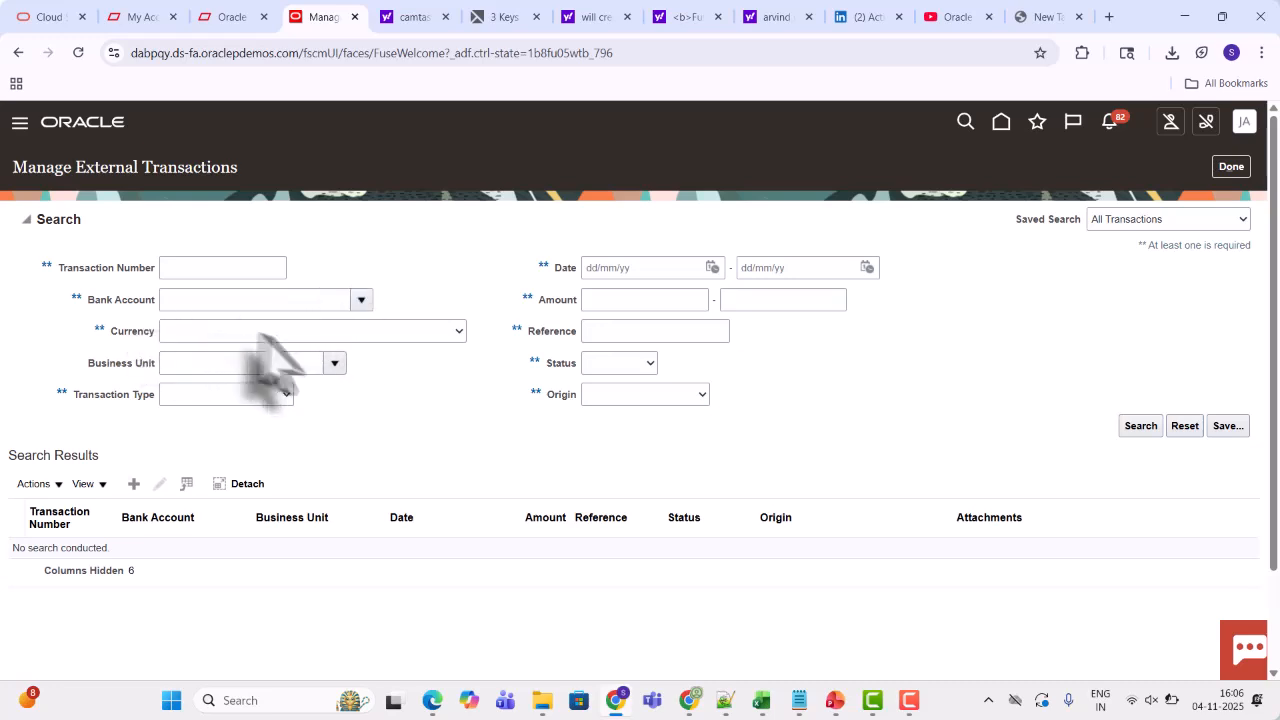
# Search external transactions for bank account BofA-2869 dated from 04/11/25 to 04/11/25
pyautogui.click(208, 301)
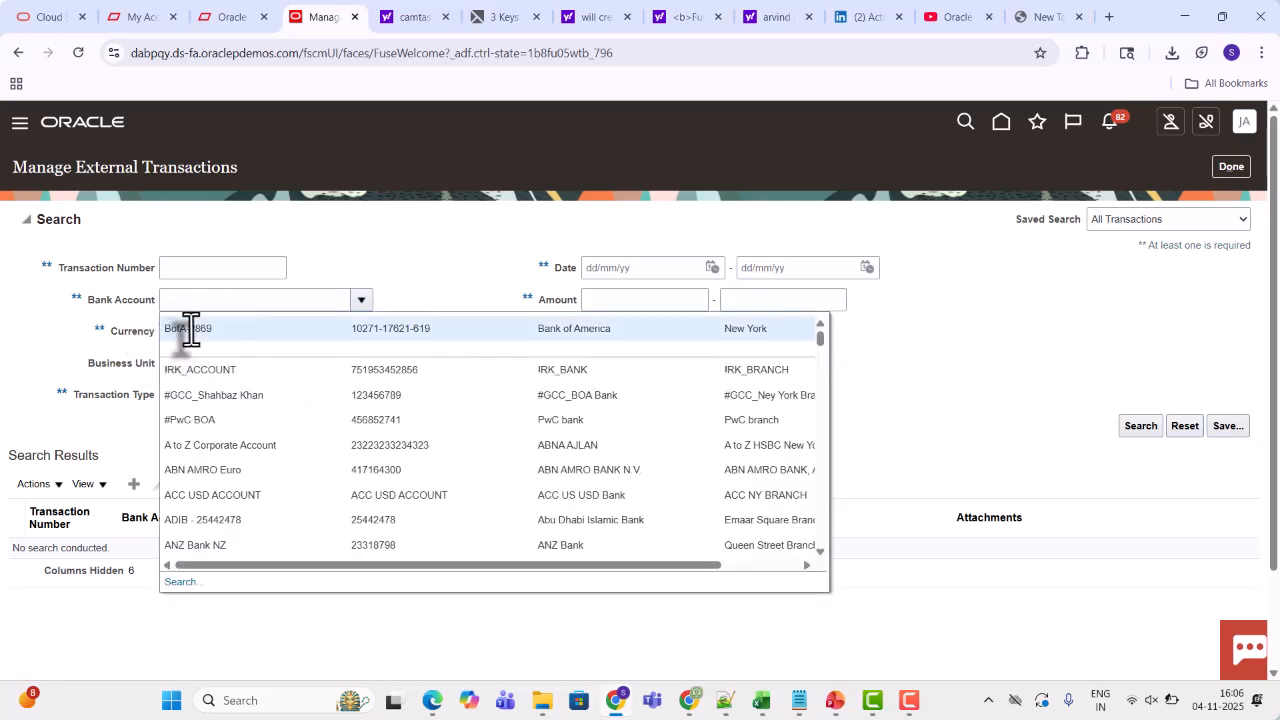
pyautogui.click(189, 329)
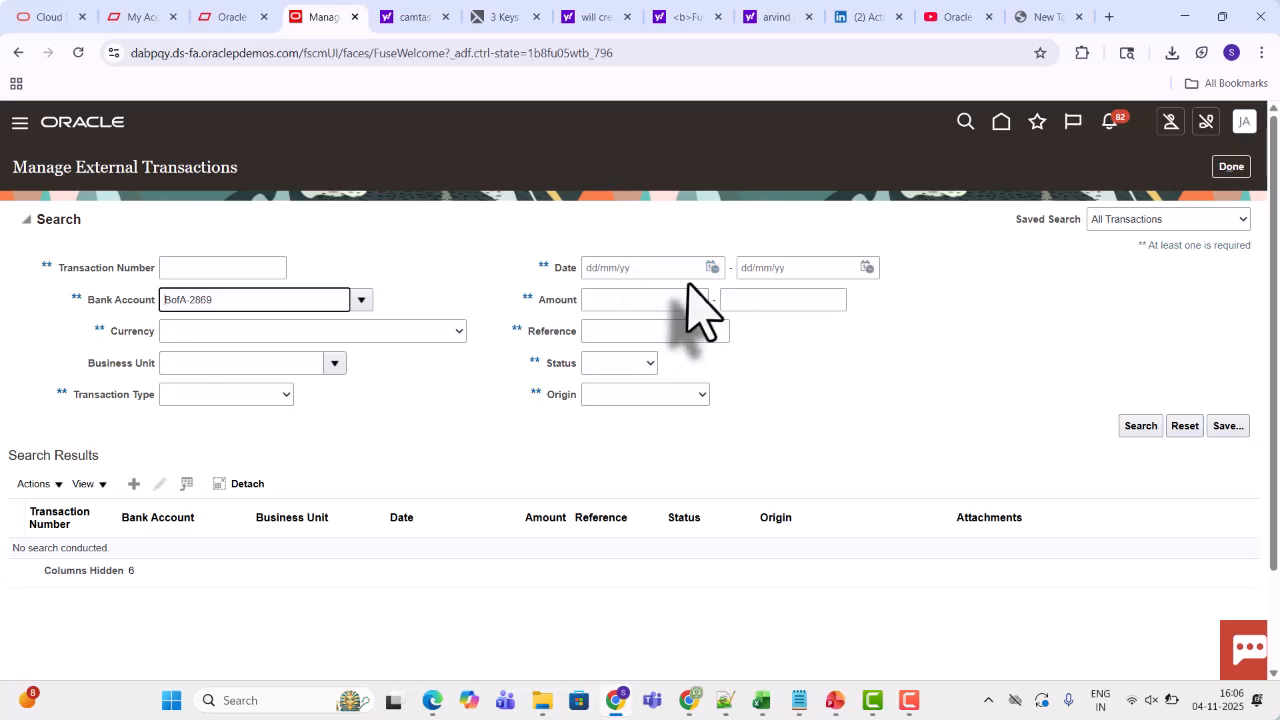
pyautogui.click(712, 266)
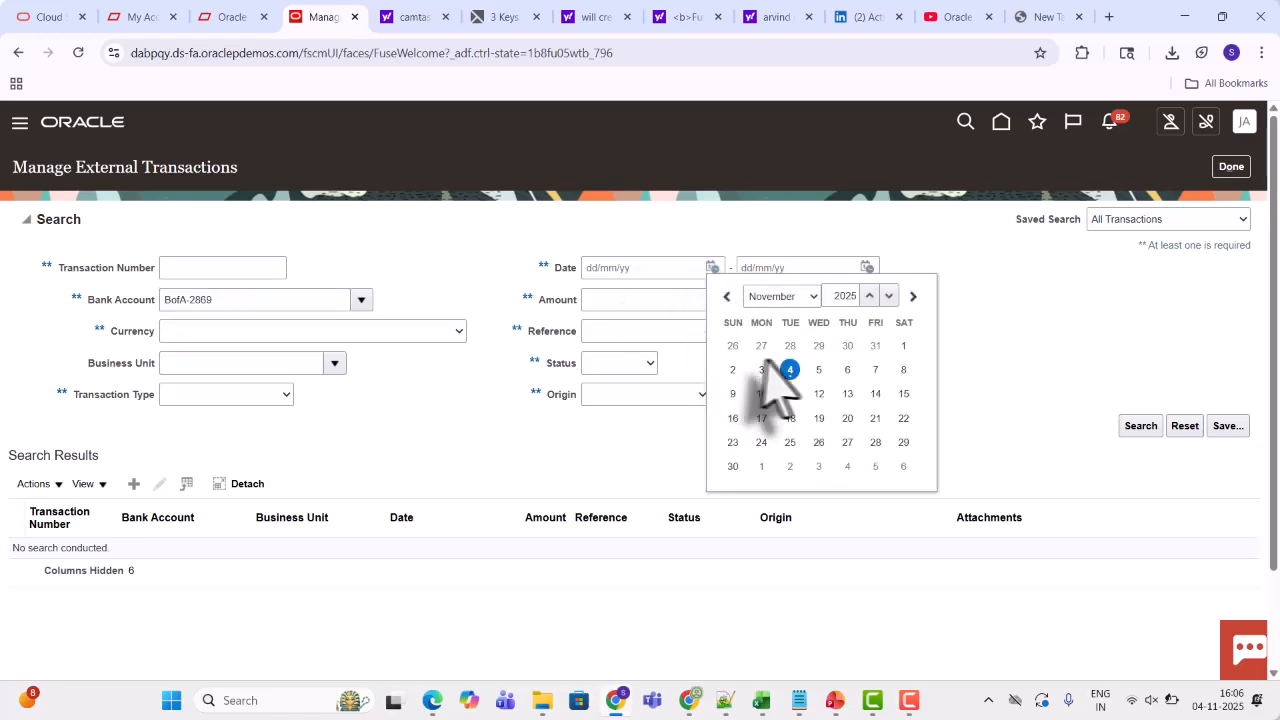
pyautogui.click(789, 369)
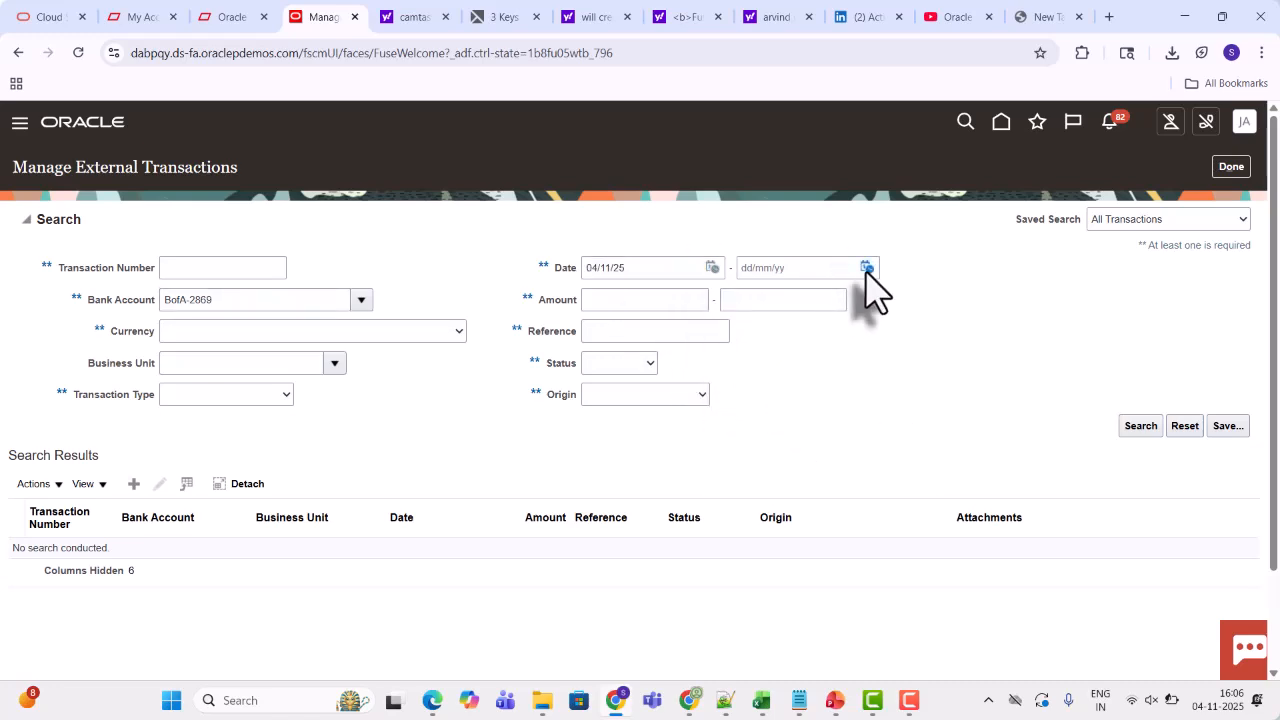
pyautogui.click(866, 267)
pyautogui.click(945, 369)
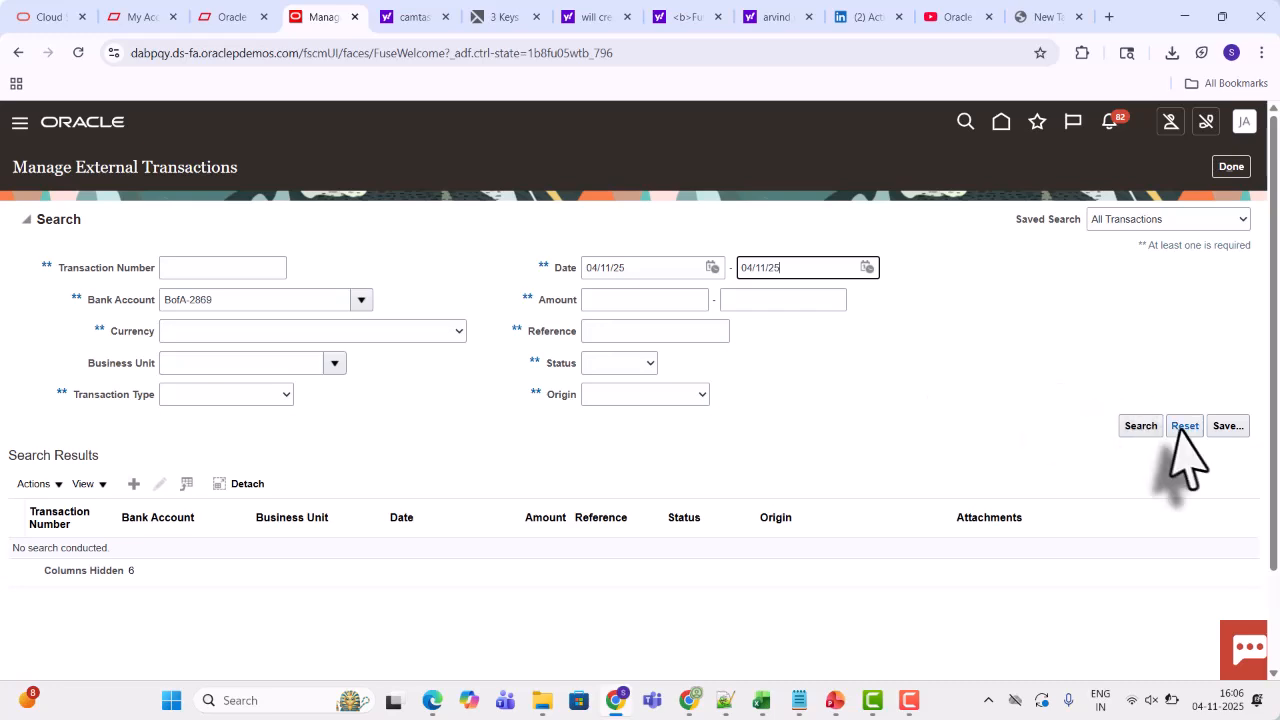
pyautogui.click(1137, 428)
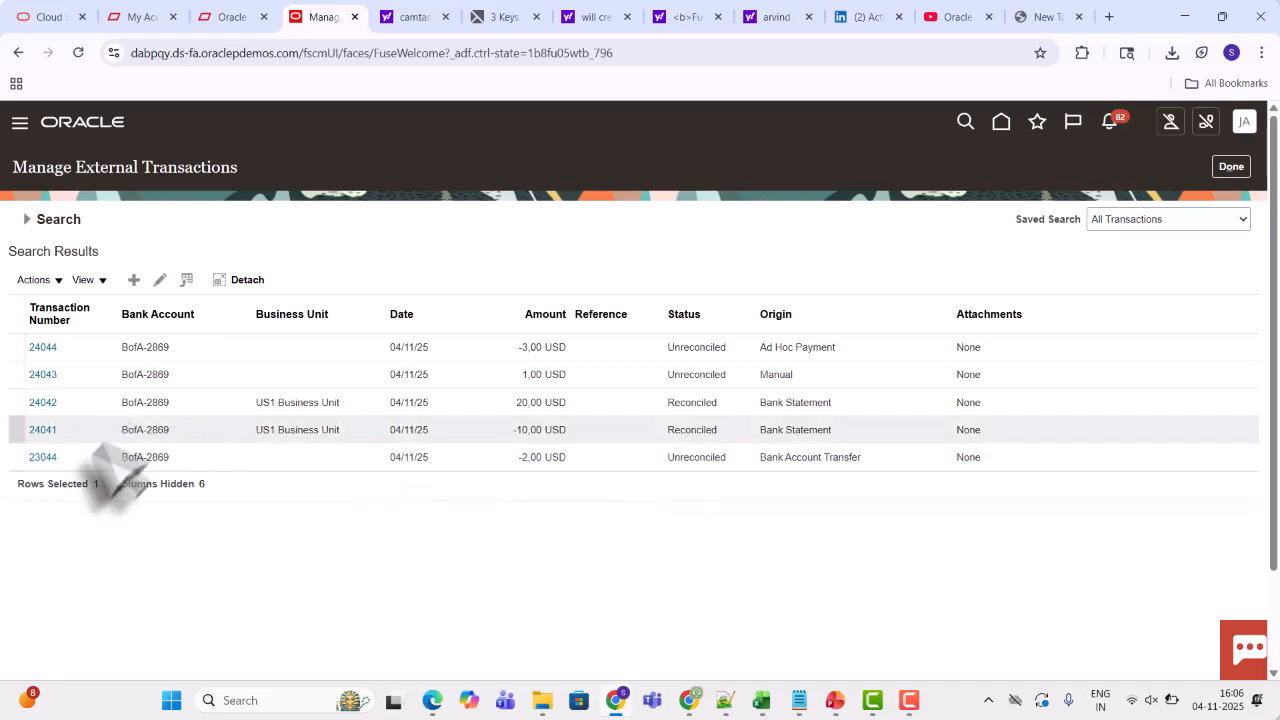
# Open external transaction 23044, try to view its accounting, dismiss the message and close the transaction
pyautogui.click(42, 460)
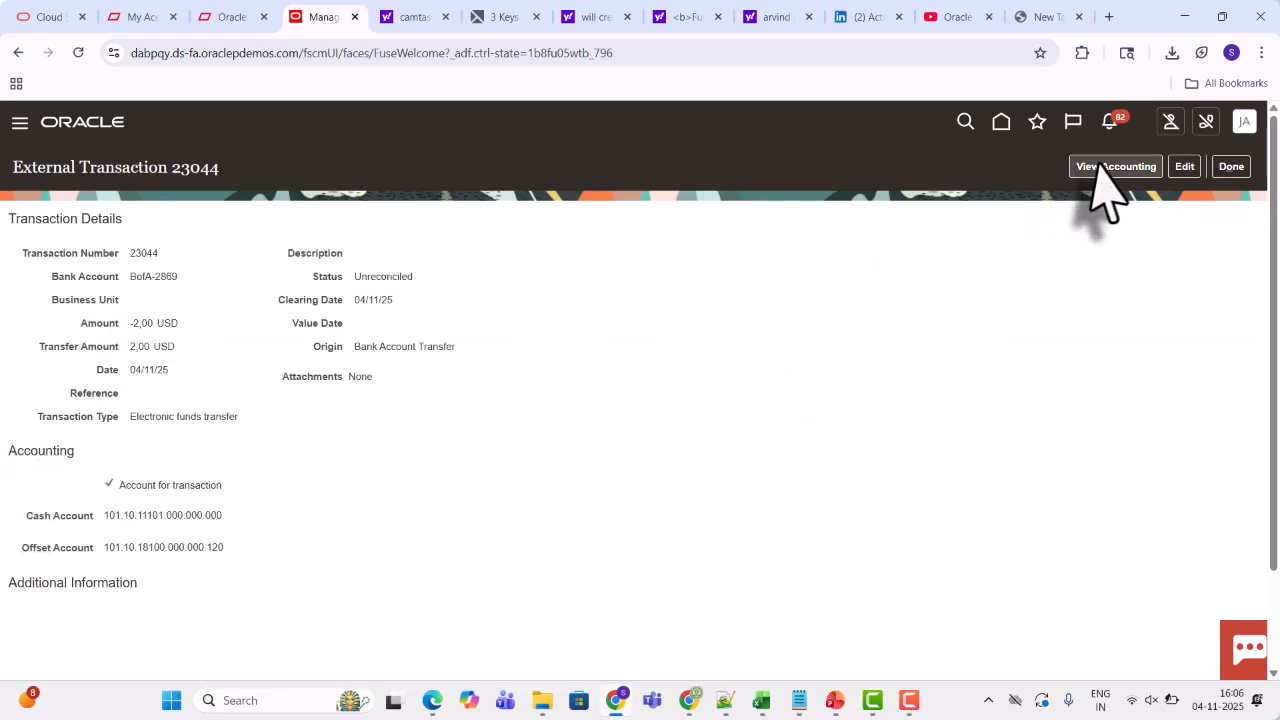
pyautogui.click(1110, 170)
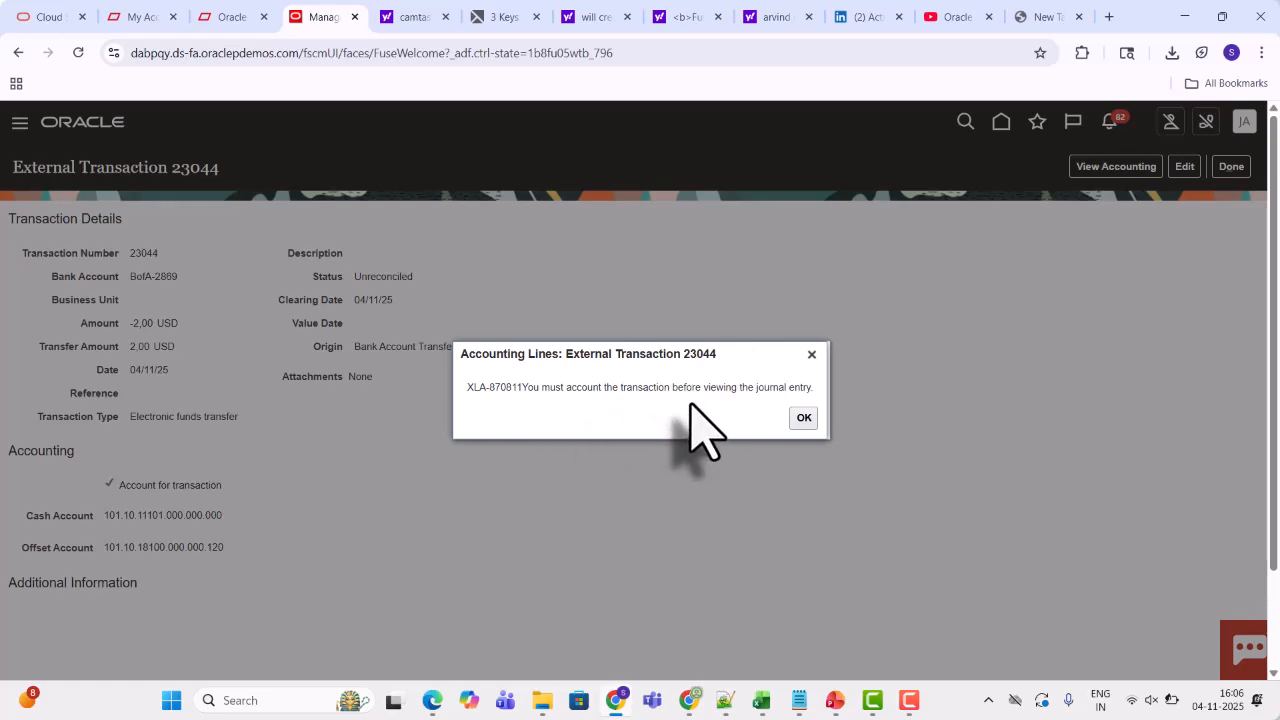
pyautogui.click(804, 419)
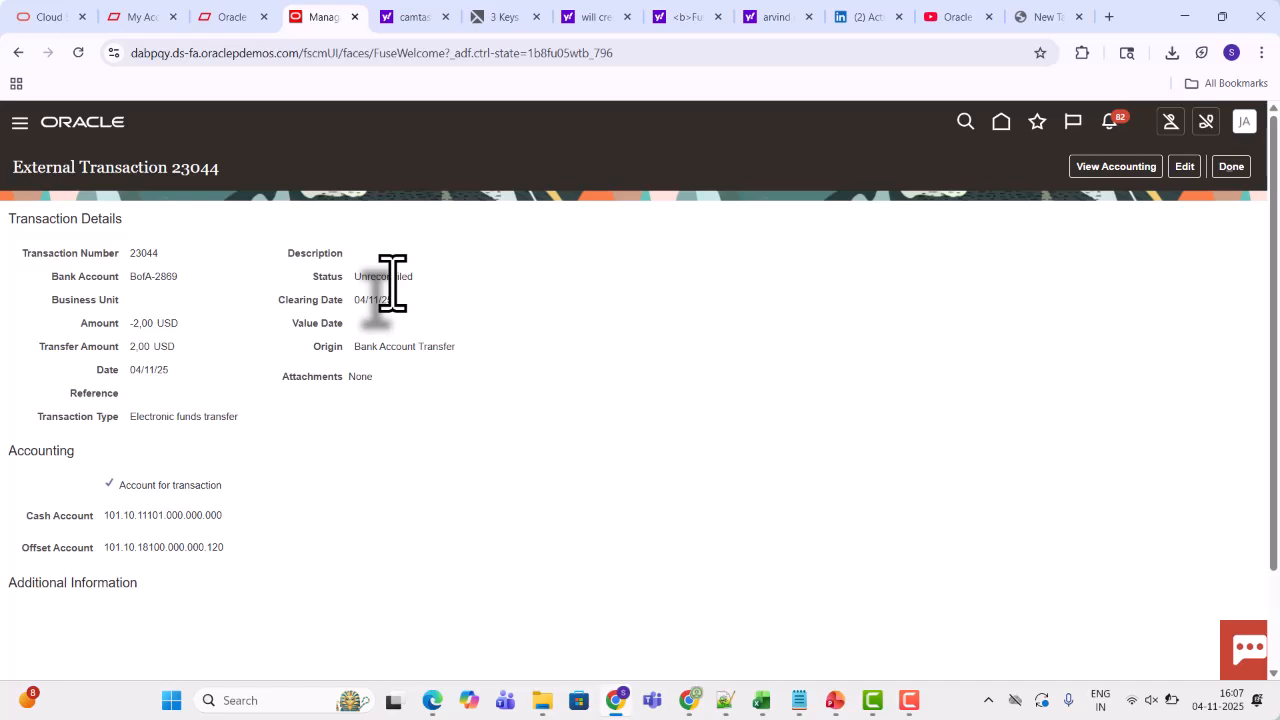
pyautogui.click(1225, 167)
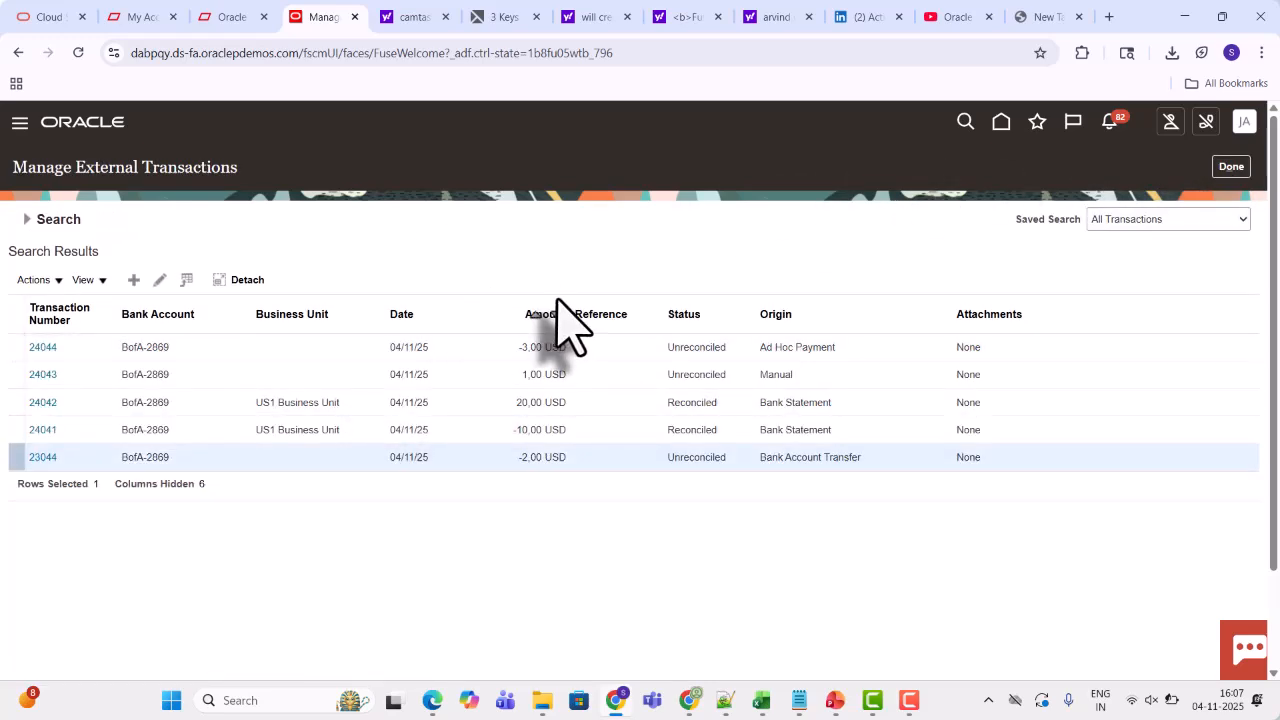
# Open Manual Reconciliation from the Bank Statements and Reconciliation work area
pyautogui.click(1001, 124)
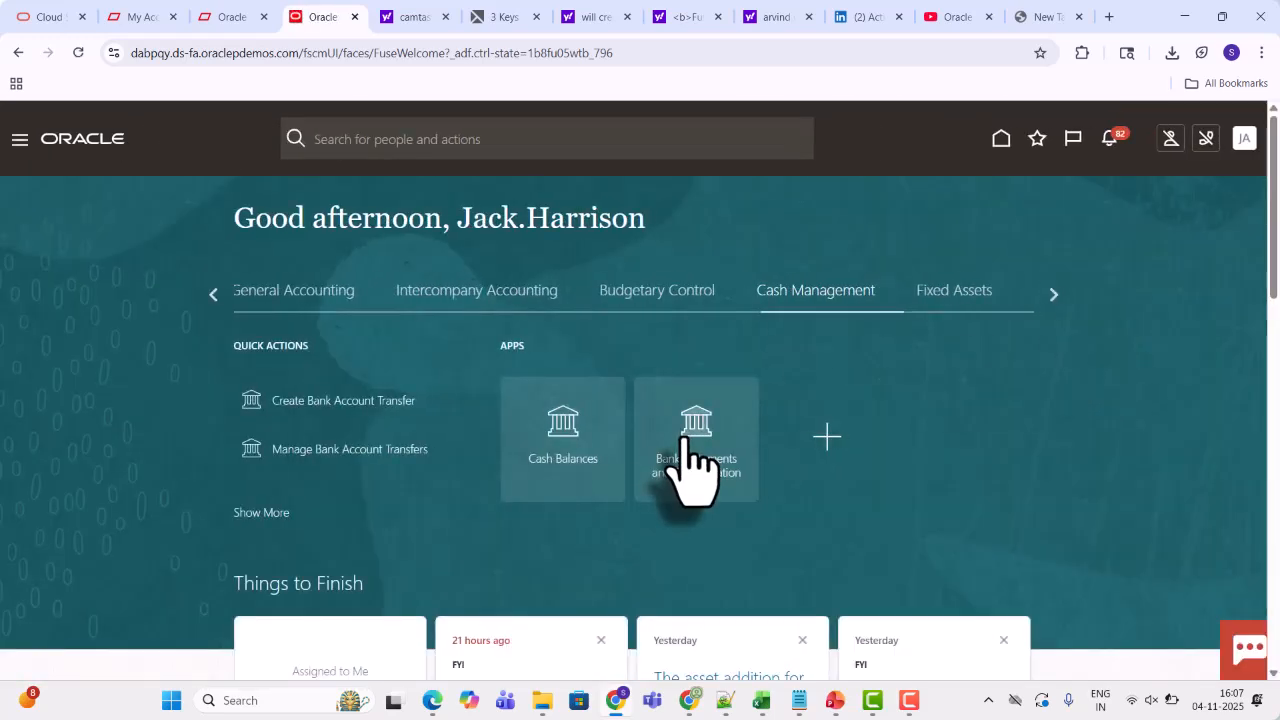
pyautogui.click(688, 445)
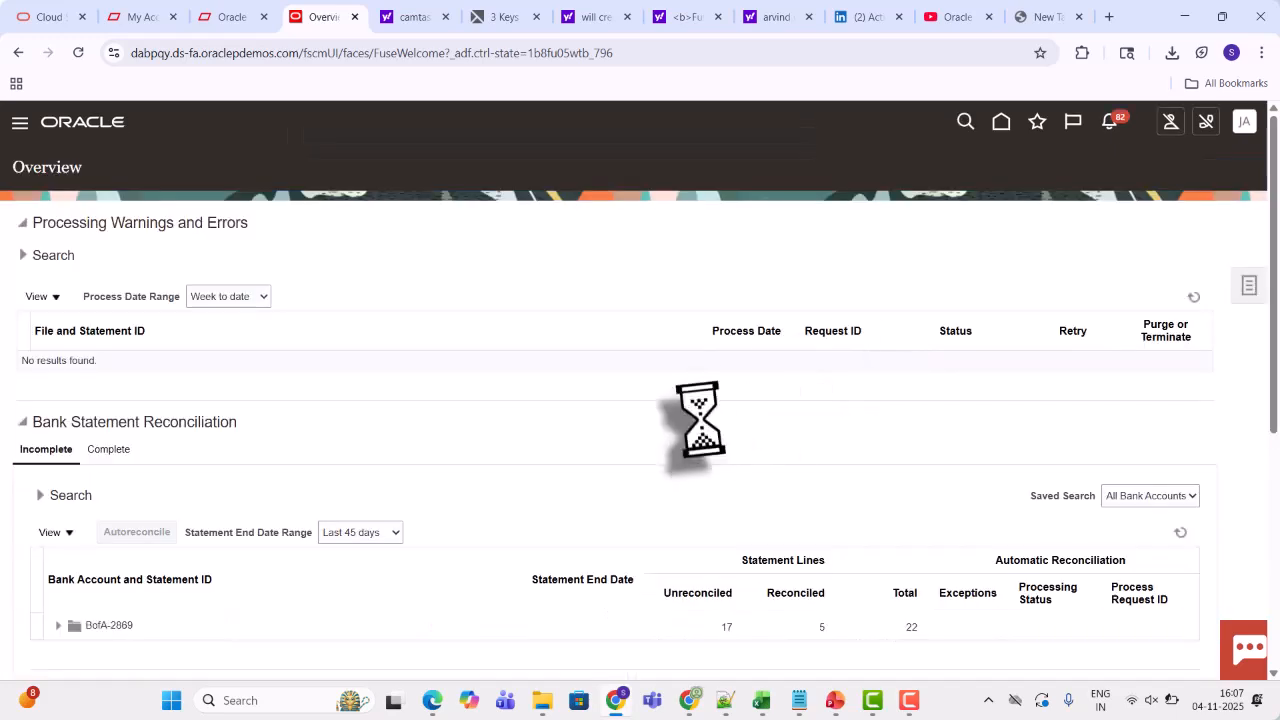
pyautogui.click(1249, 286)
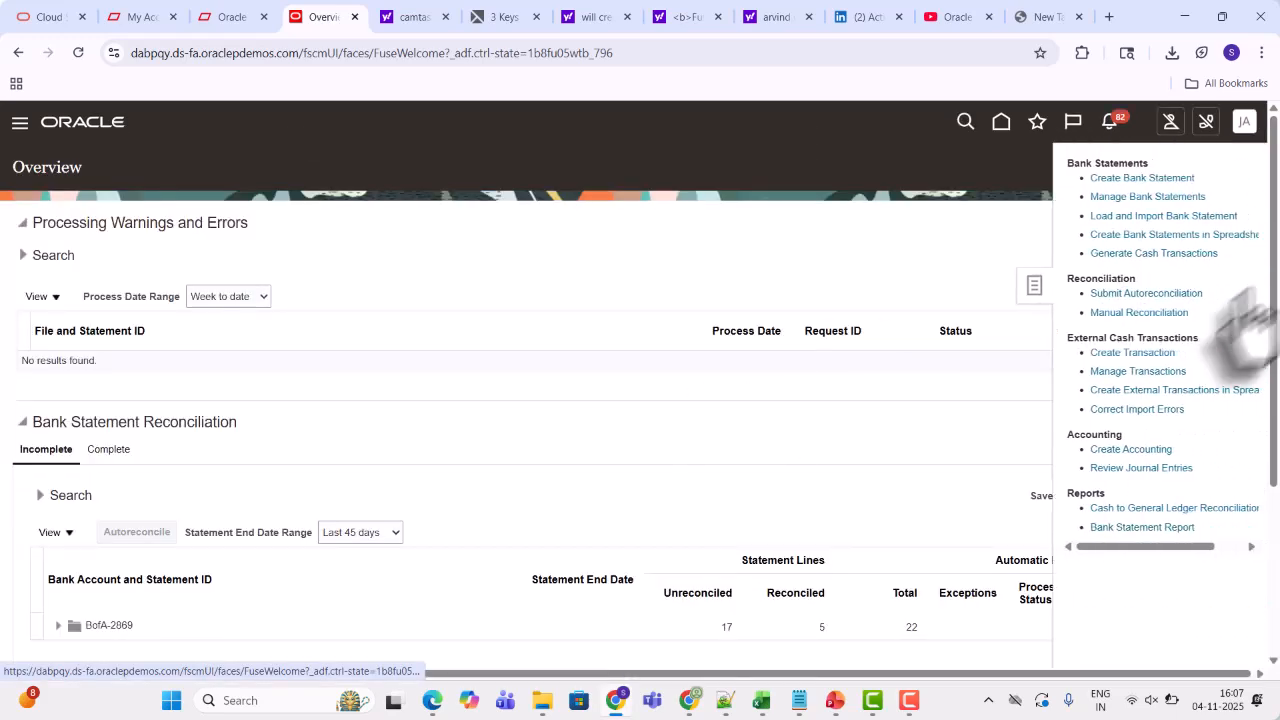
pyautogui.click(1131, 316)
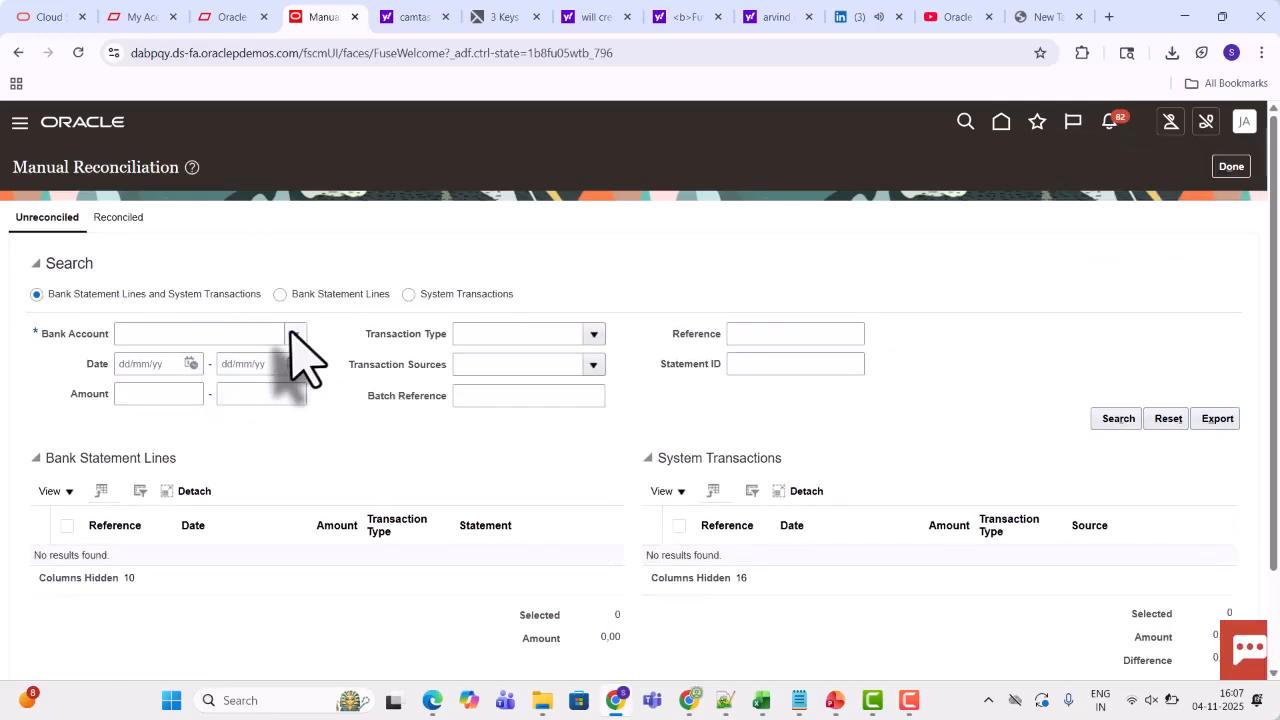
# Search unreconciled items for bank account BofA-2869 with statement ID 2324
pyautogui.click(293, 334)
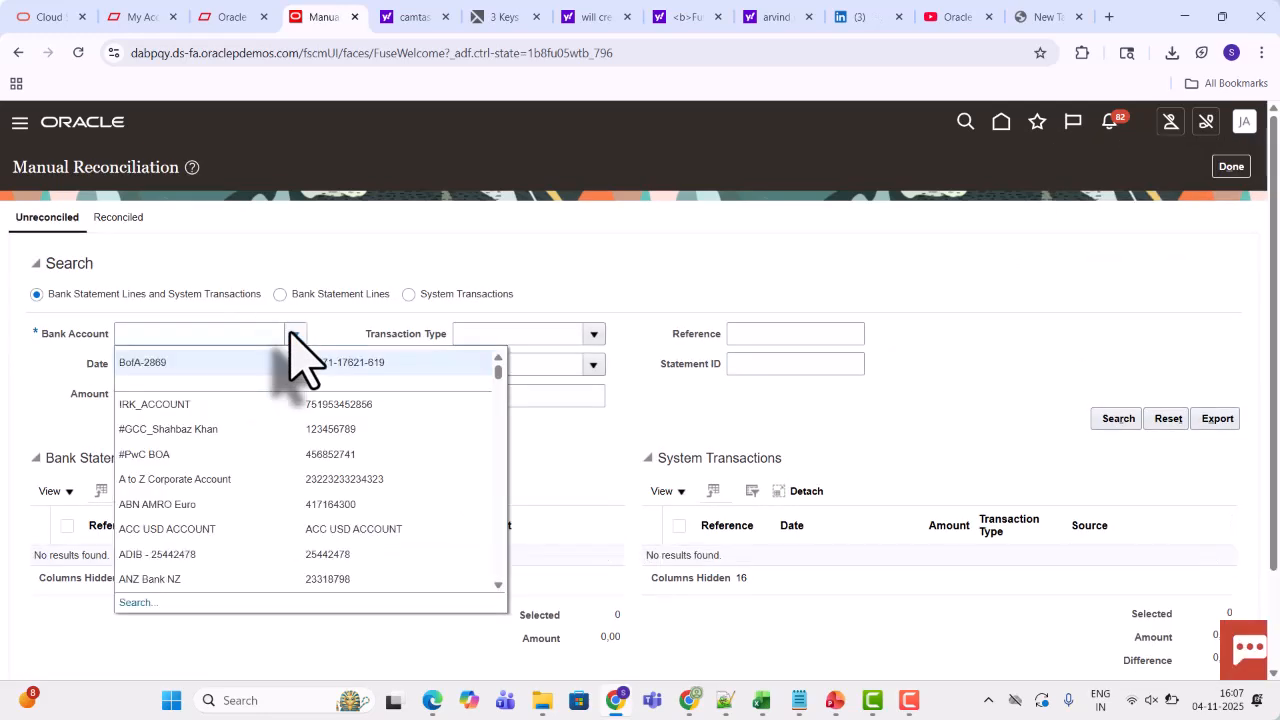
pyautogui.click(200, 368)
pyautogui.click(752, 366)
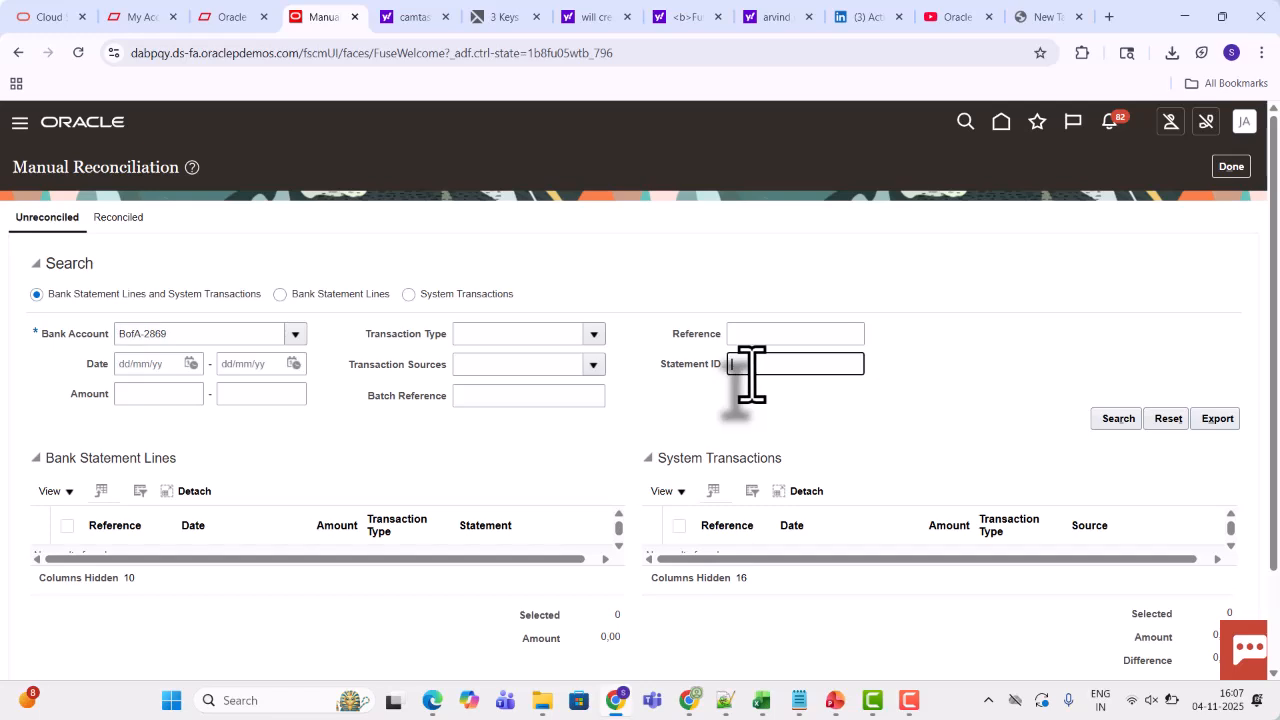
pyautogui.write('2324')
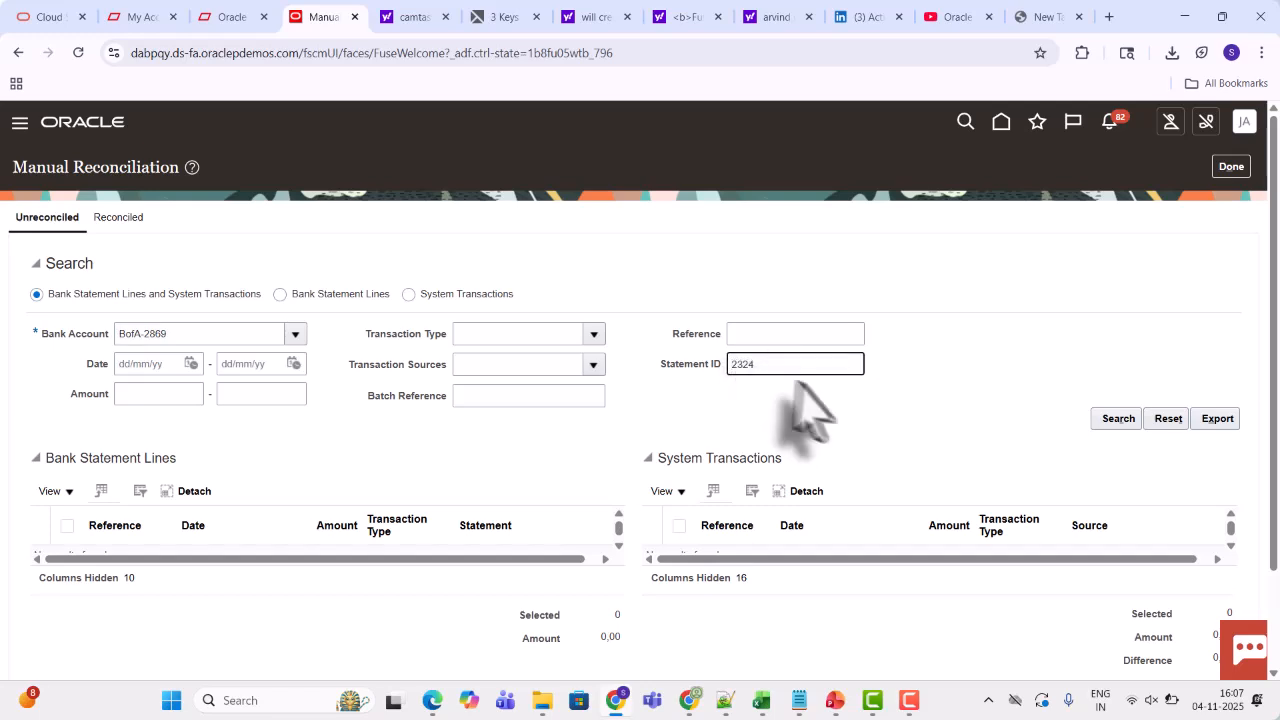
pyautogui.click(1103, 418)
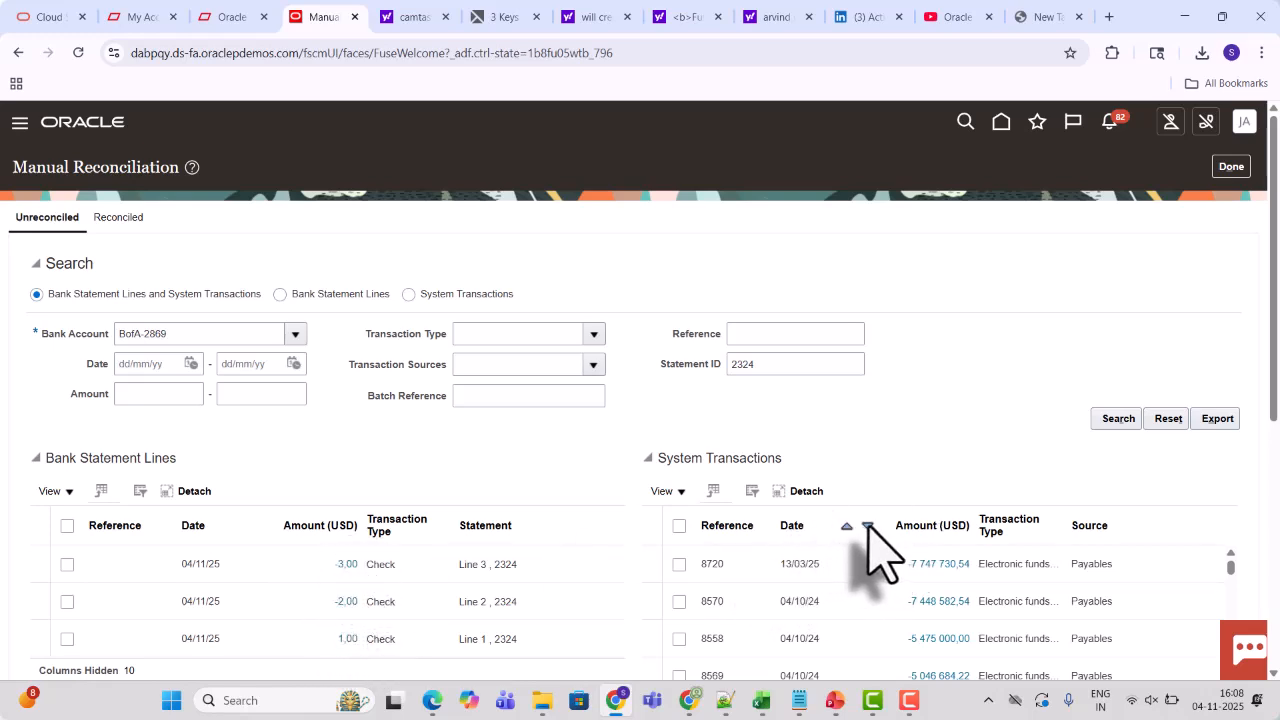
# Sort system transactions by date descending and select the three statement lines and their matching -3.00, 1.00 and -2.00 external transactions
pyautogui.click(866, 526)
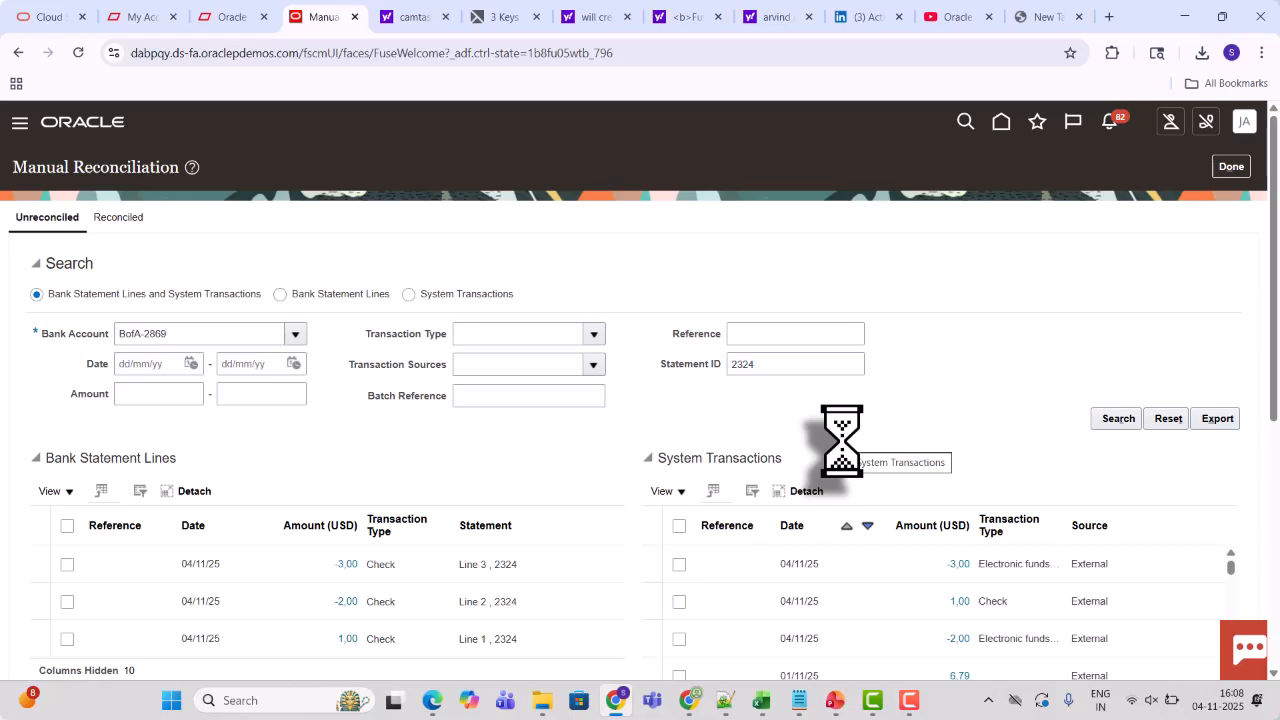
pyautogui.scroll(-1, 1273, 330)
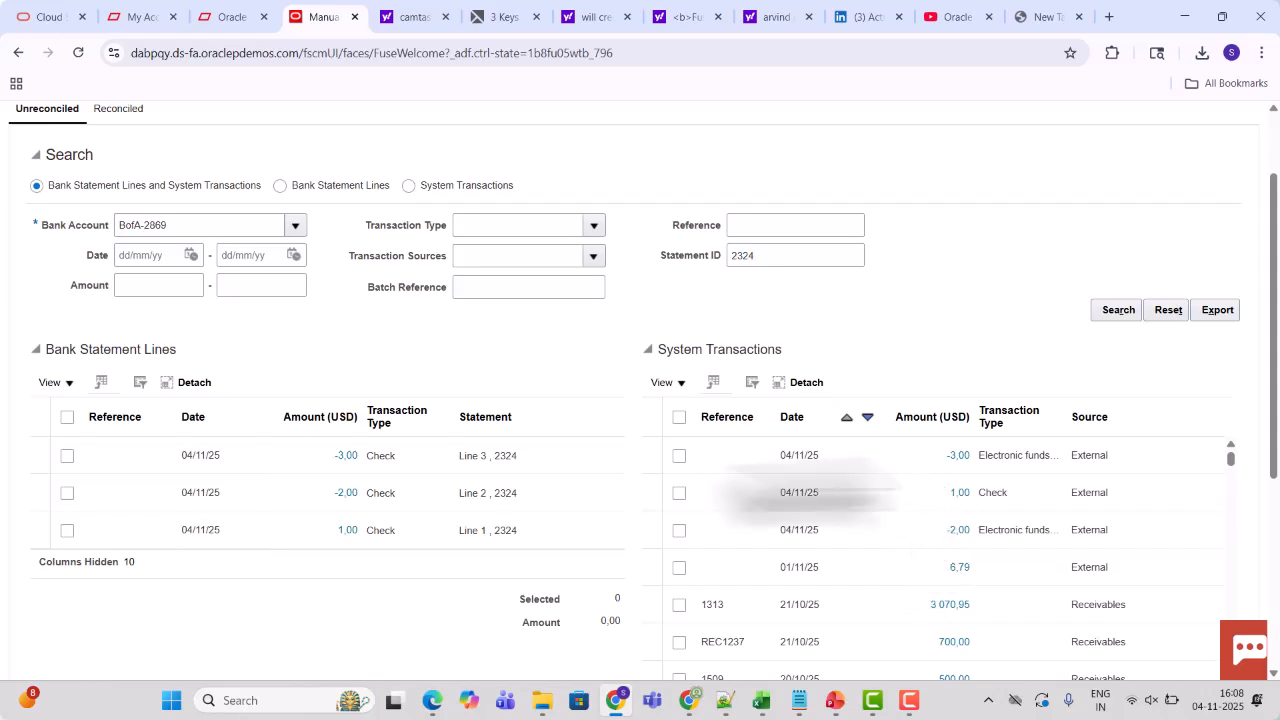
pyautogui.click(67, 530)
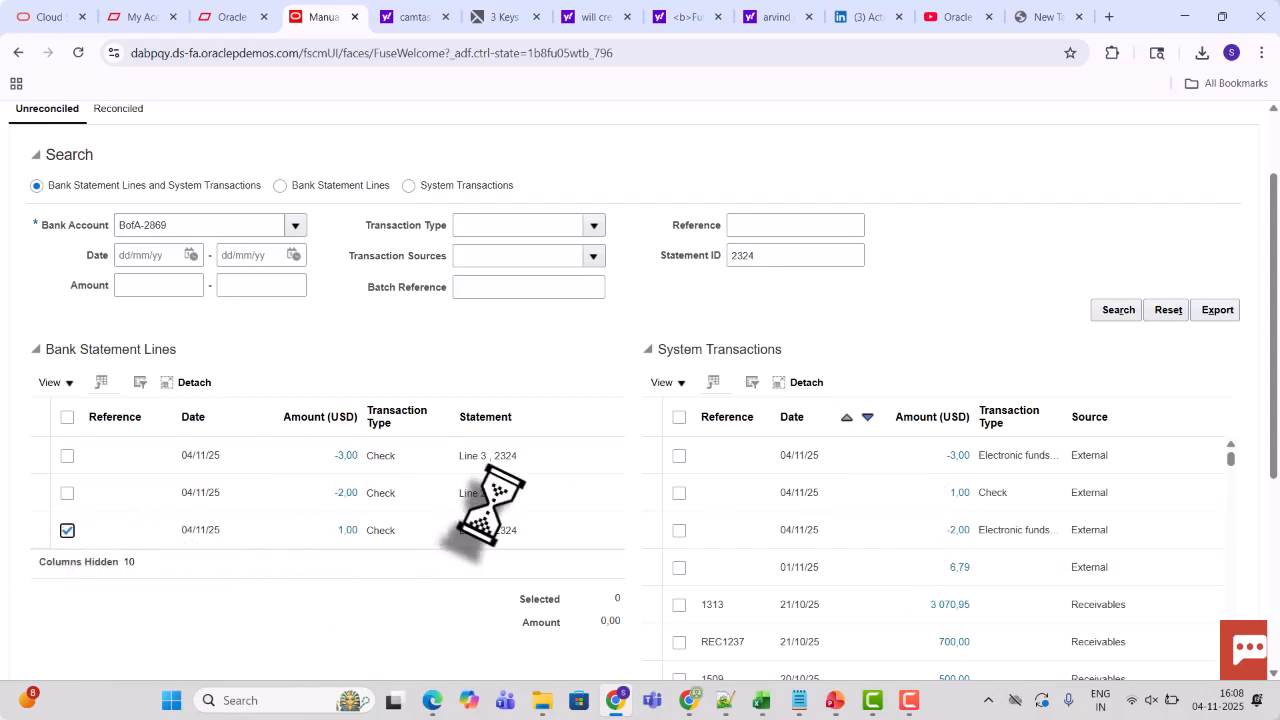
pyautogui.click(679, 492)
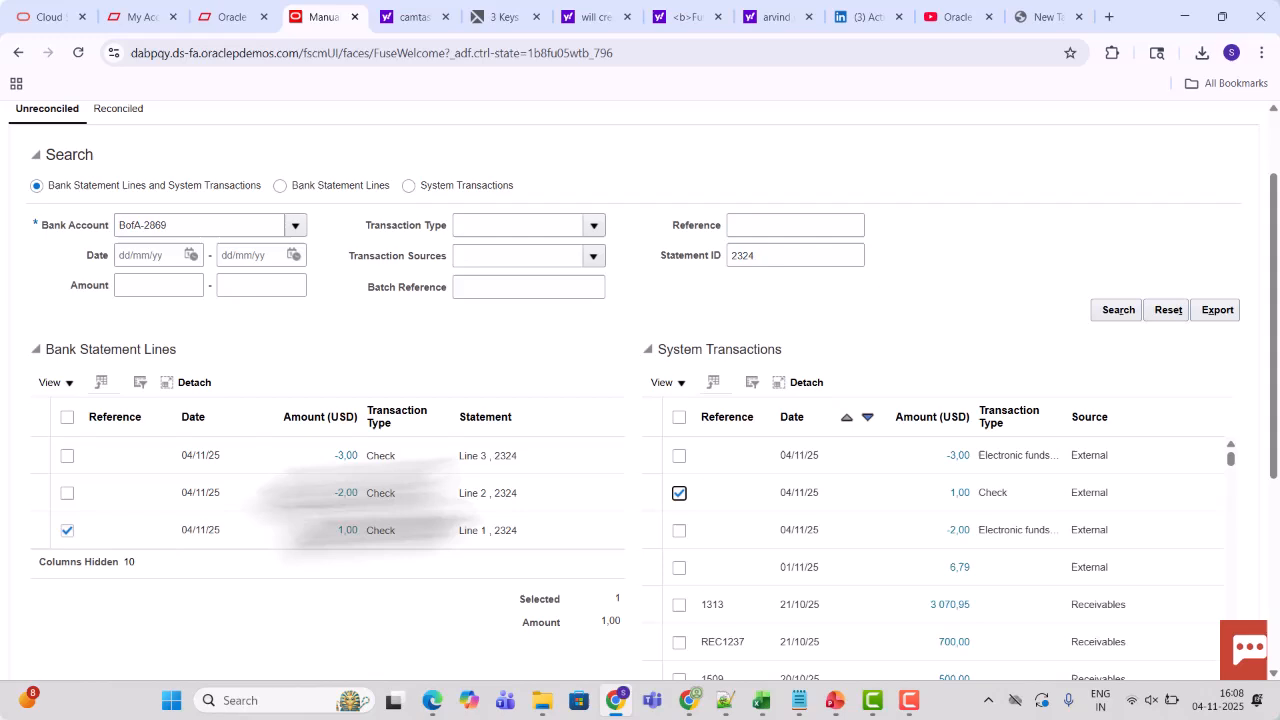
pyautogui.click(67, 492)
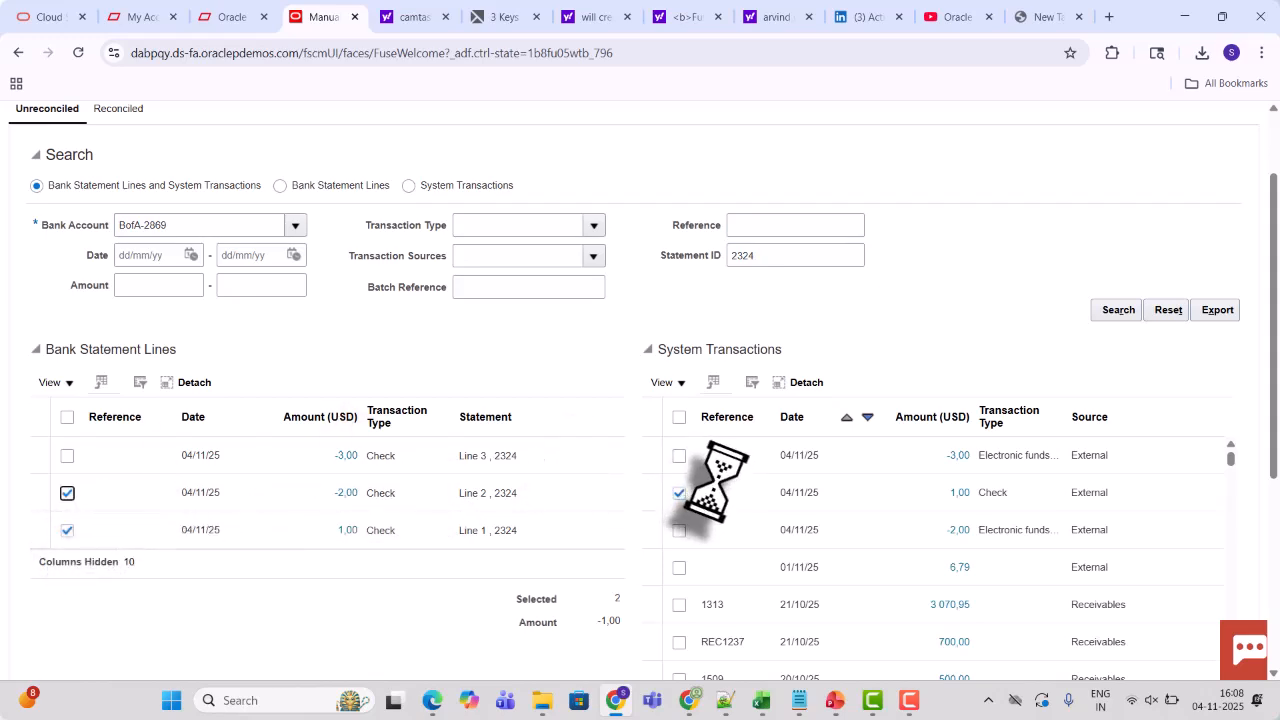
pyautogui.click(679, 530)
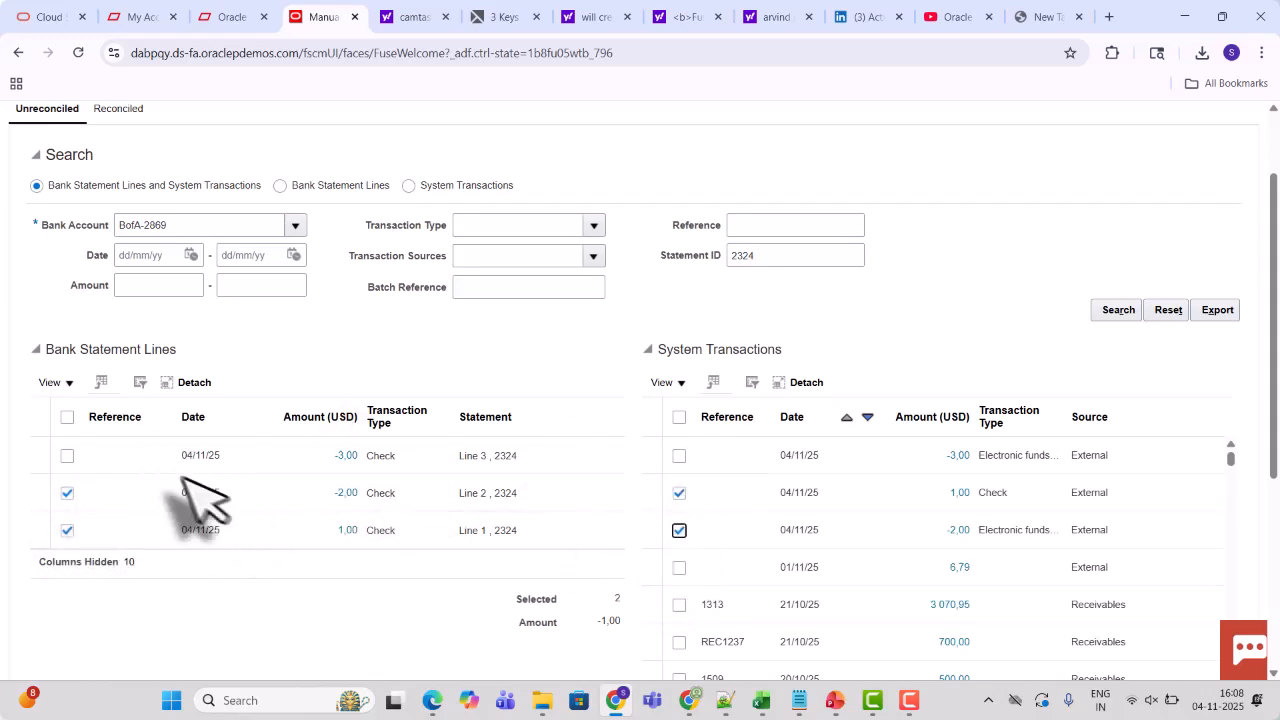
pyautogui.click(67, 456)
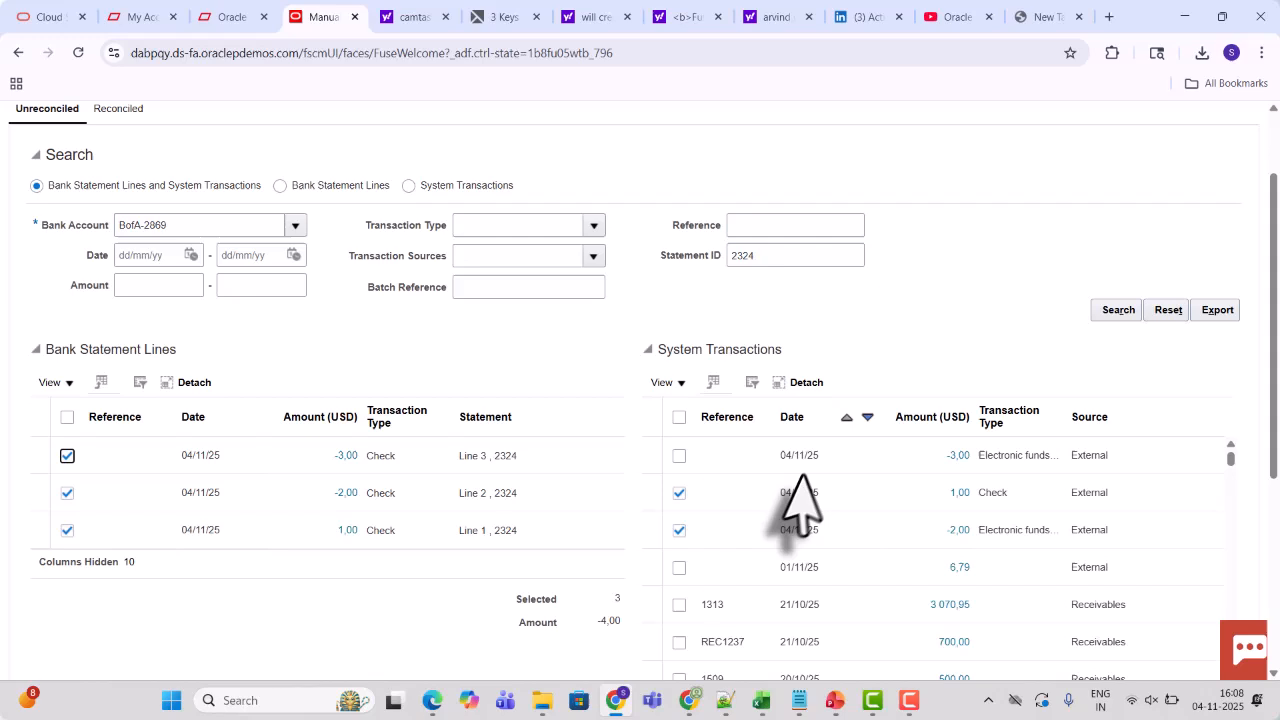
pyautogui.click(679, 455)
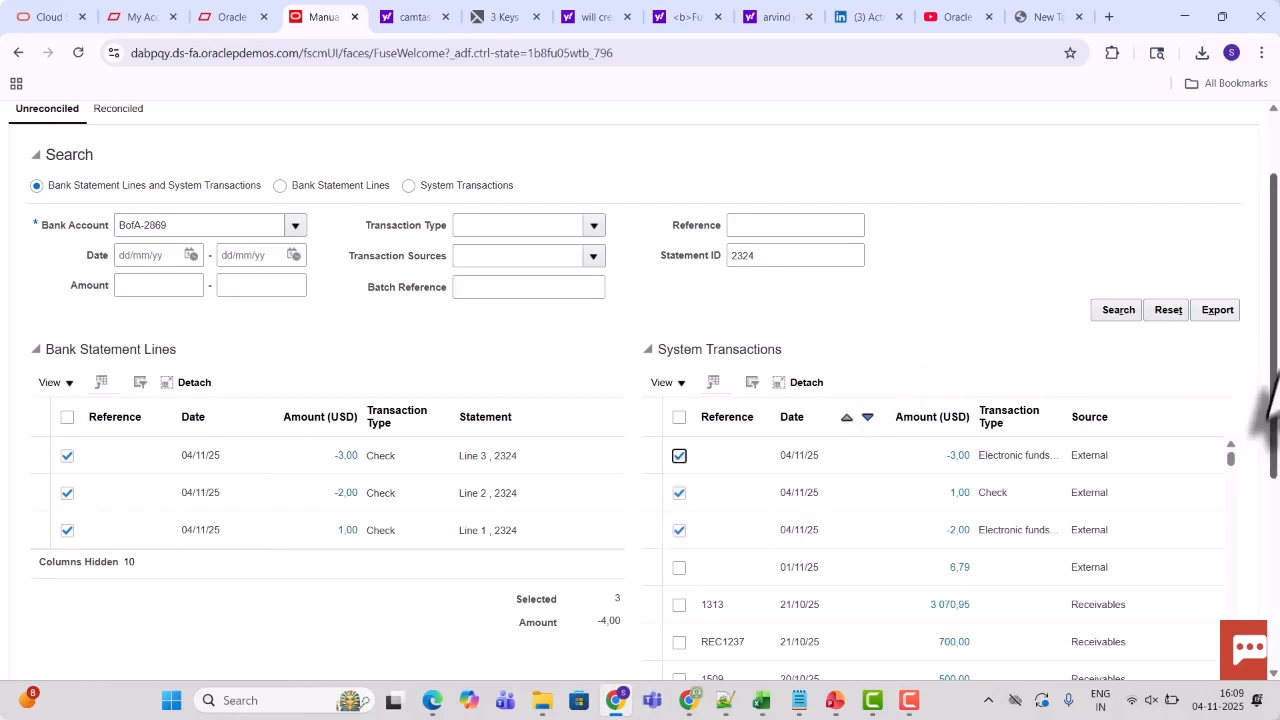
# Reconcile the three selected statement lines with the three matching external transactions and close Manual Reconciliation
pyautogui.scroll(-4, 1240, 450)
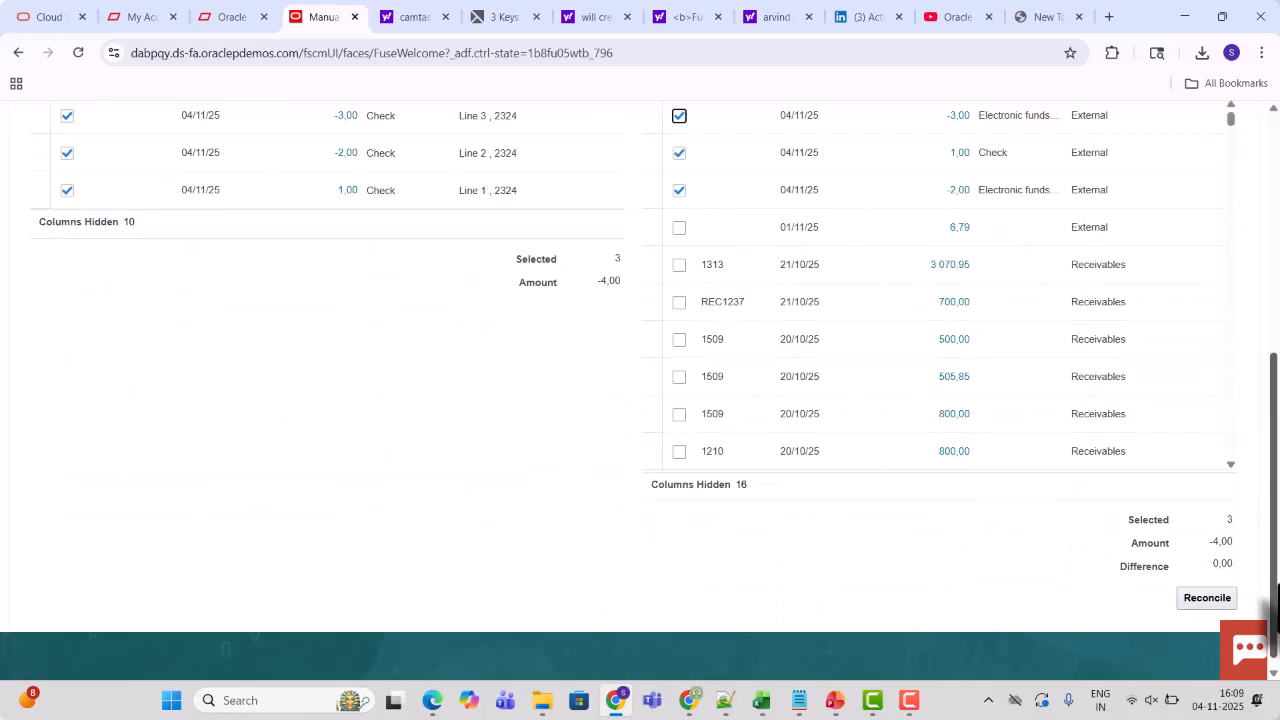
pyautogui.click(1208, 586)
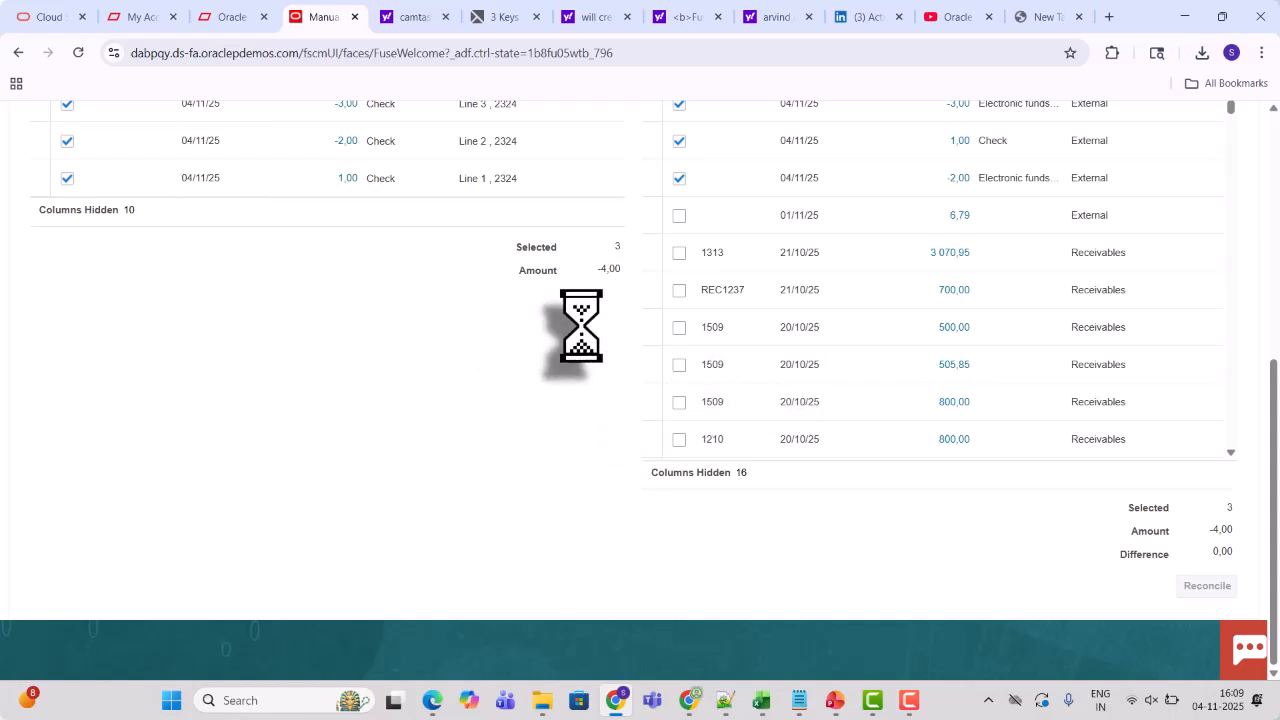
pyautogui.moveTo(1274, 400); pyautogui.dragTo(1229, 162)
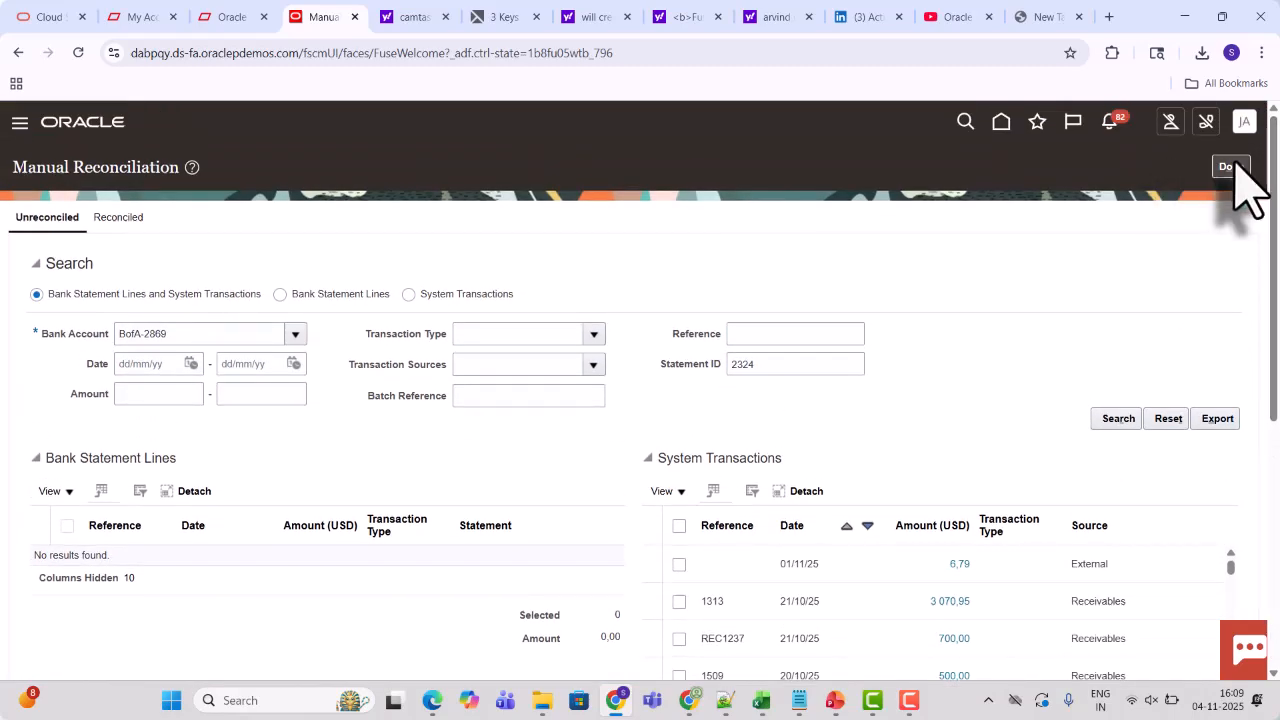
pyautogui.click(1230, 166)
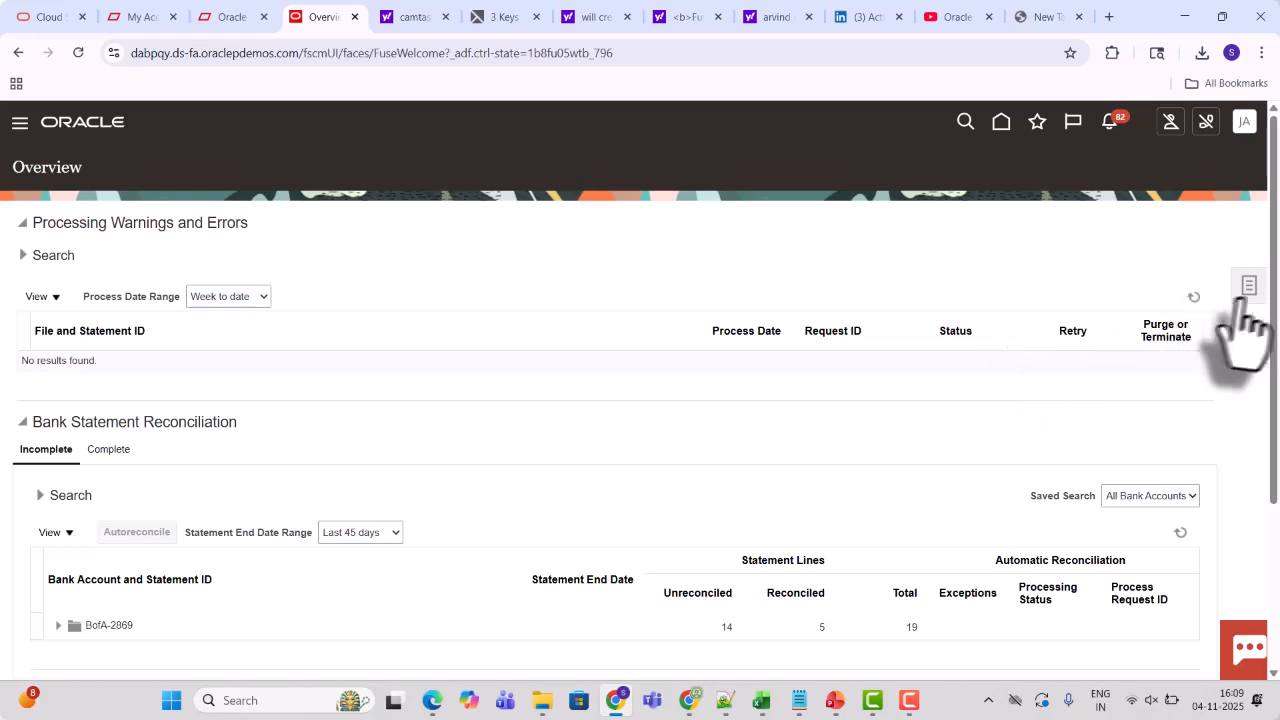
# Open Create Accounting and set the subledger application to Cash Management and the ledger to US Primary Ledger
pyautogui.click(1249, 292)
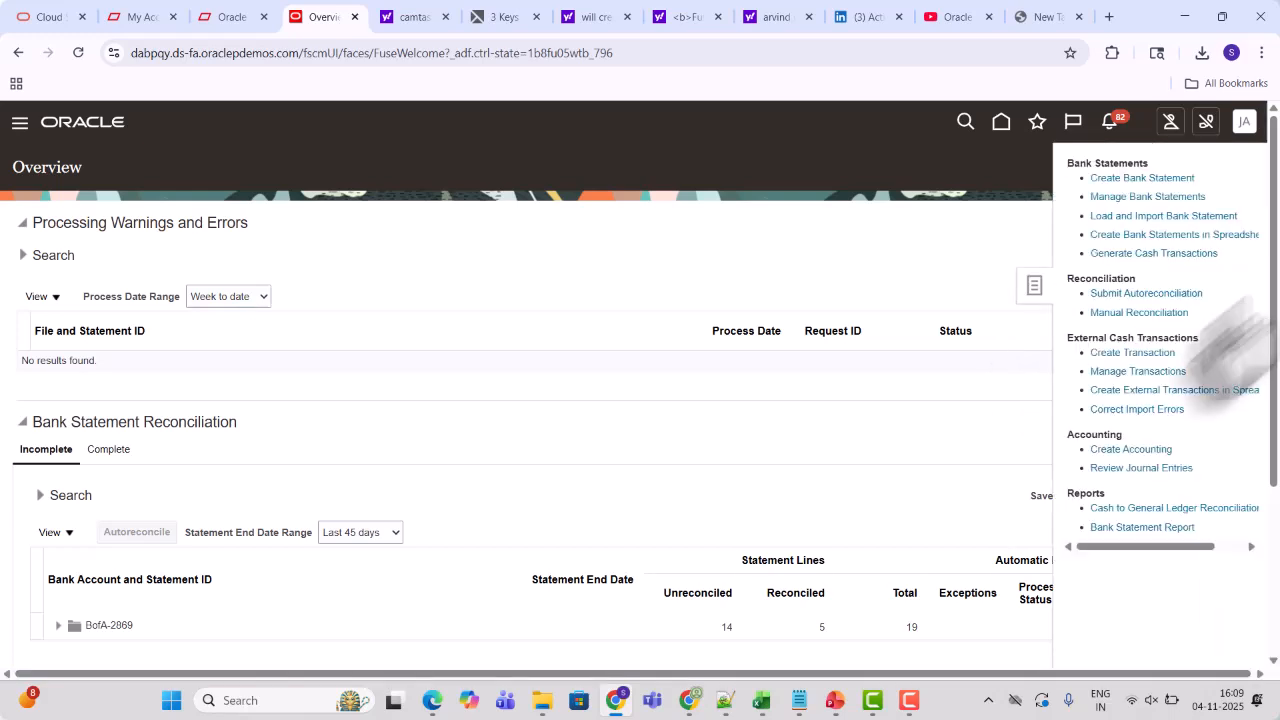
pyautogui.click(1125, 449)
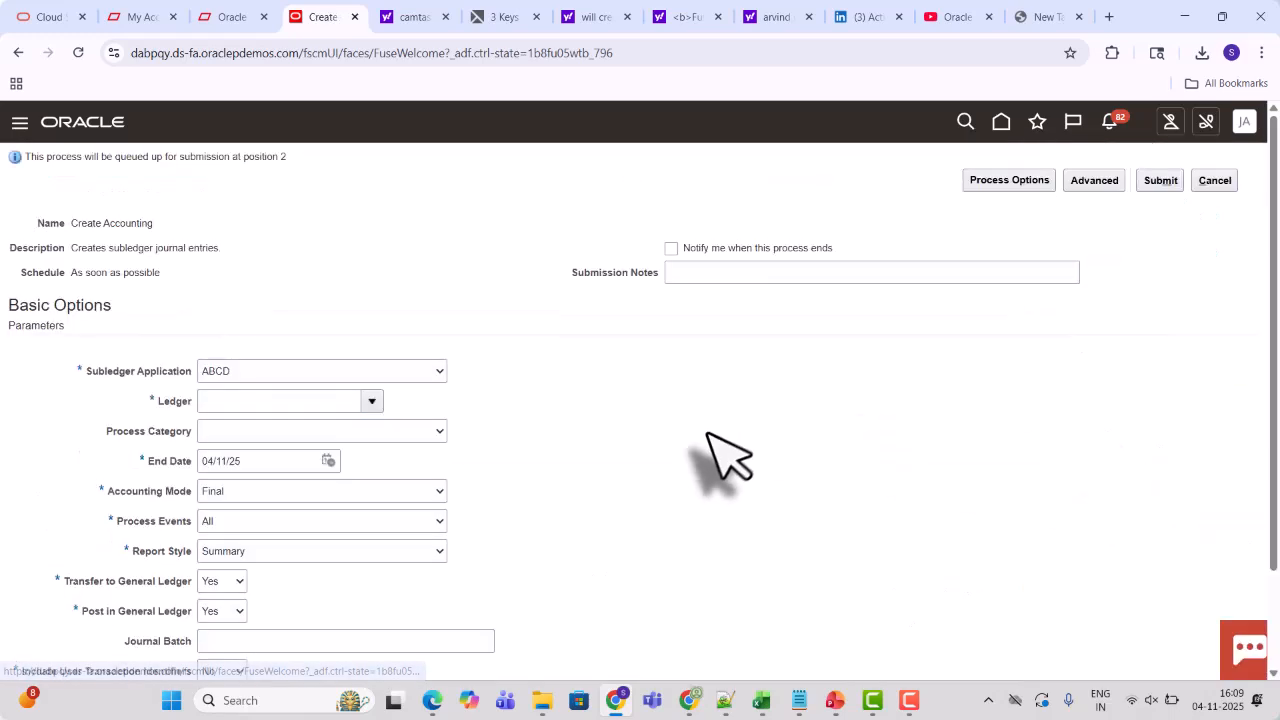
pyautogui.click(300, 378)
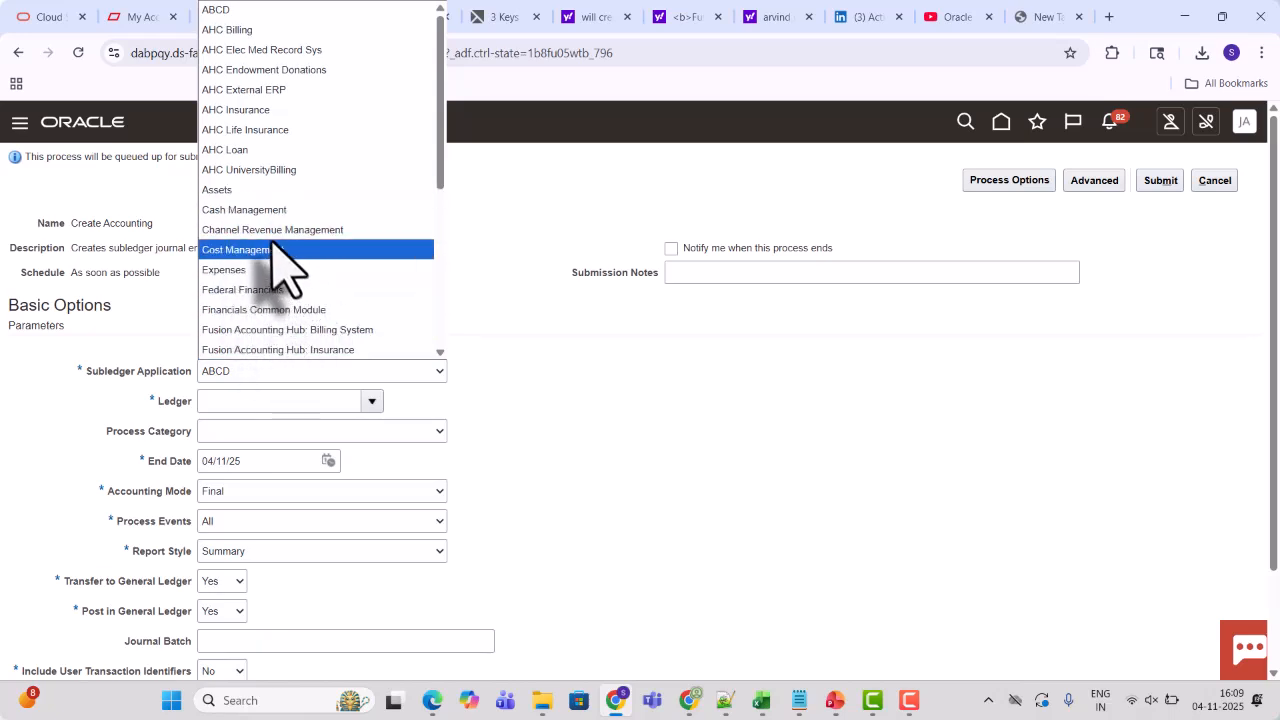
pyautogui.click(266, 211)
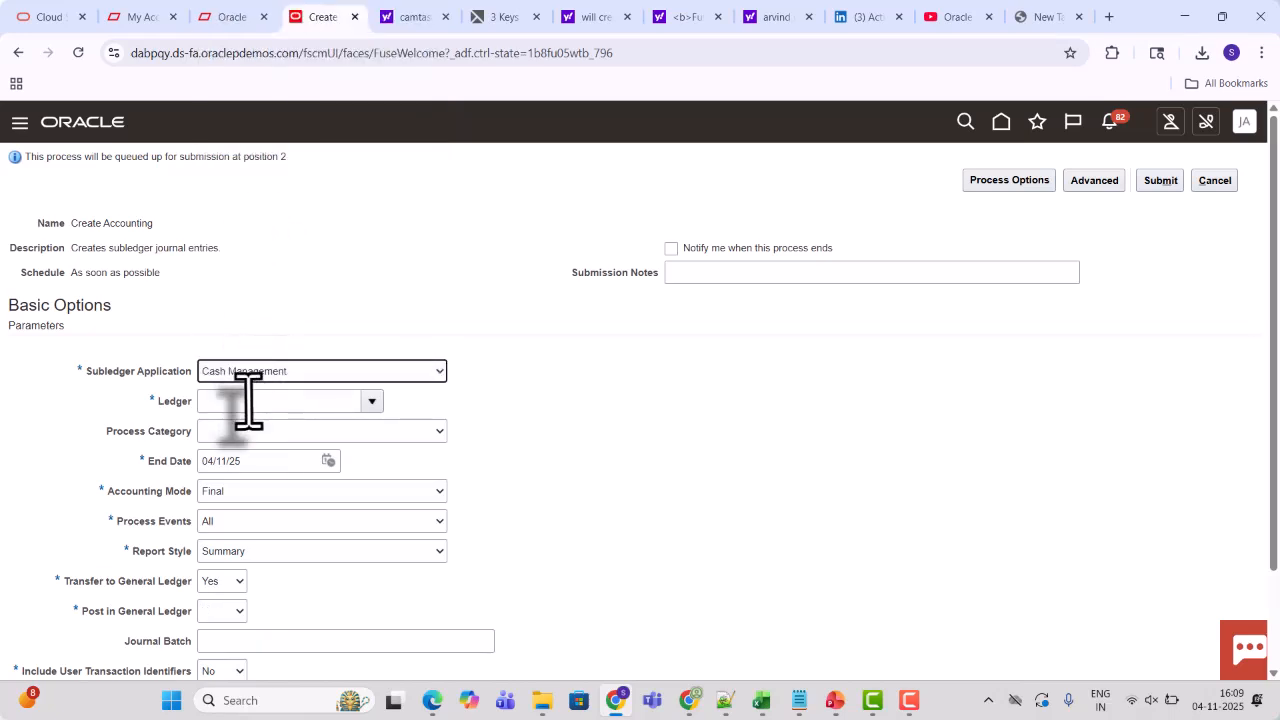
pyautogui.click(248, 400)
pyautogui.write('US')
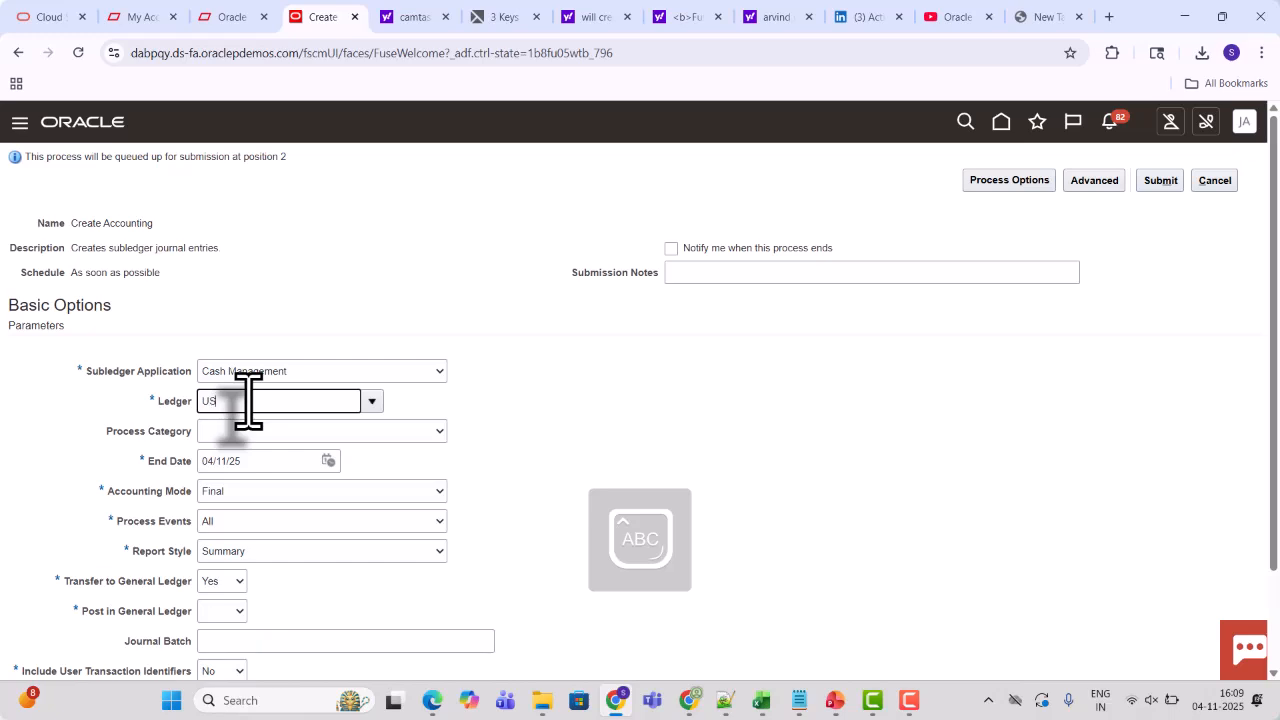
pyautogui.click(368, 402)
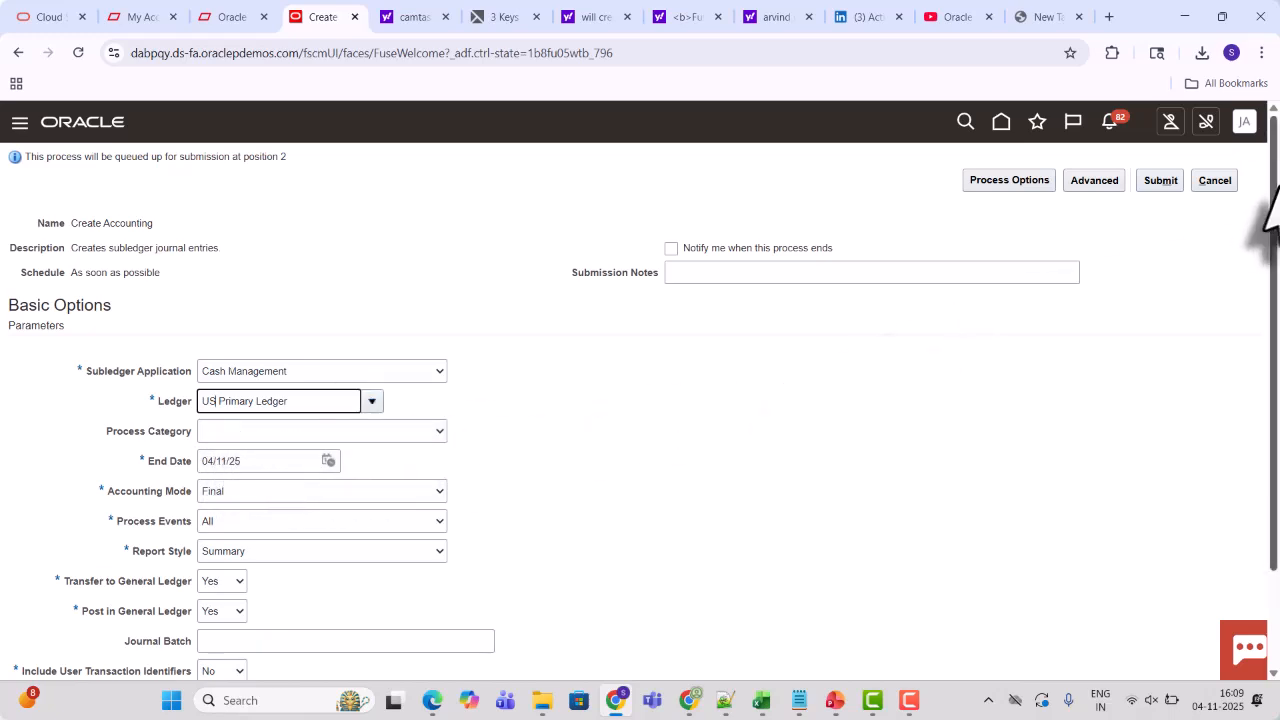
# Set report style to Detail, journal batch NOV_04_25_2 and include user transaction identifiers Yes, then submit the process
pyautogui.scroll(-2, 1275, 215)
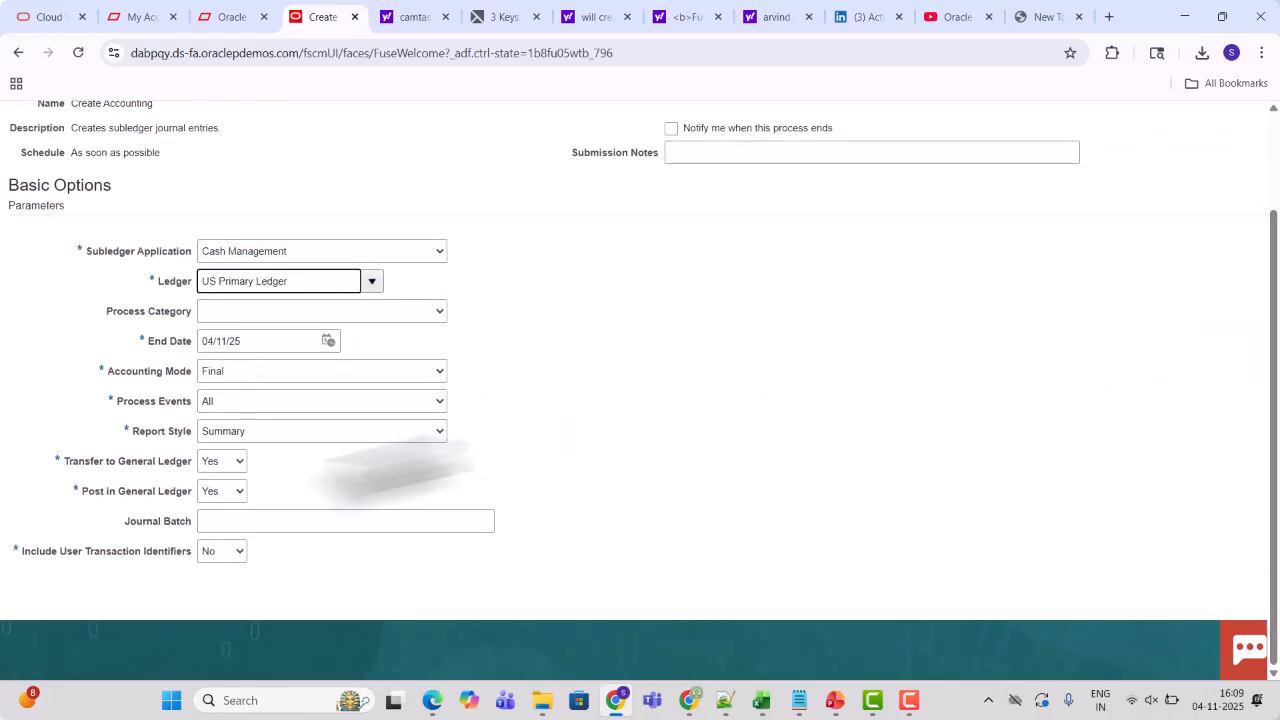
pyautogui.click(296, 430)
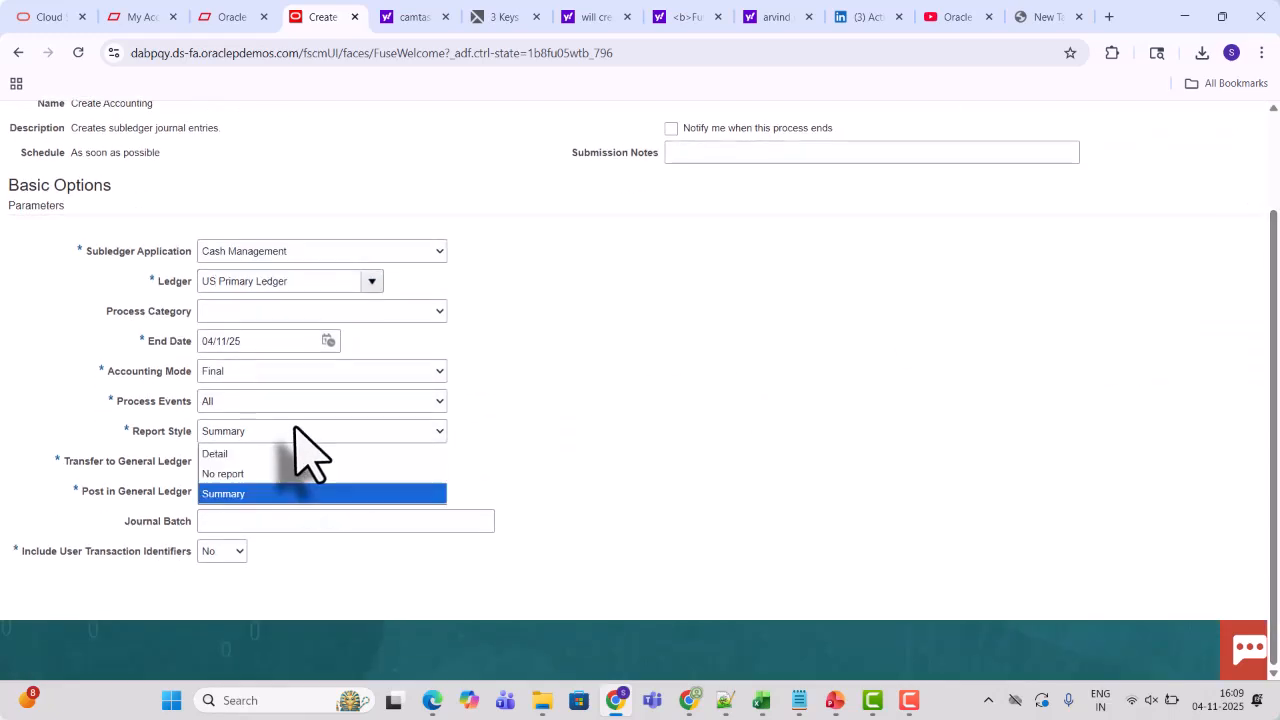
pyautogui.click(224, 454)
pyautogui.click(224, 521)
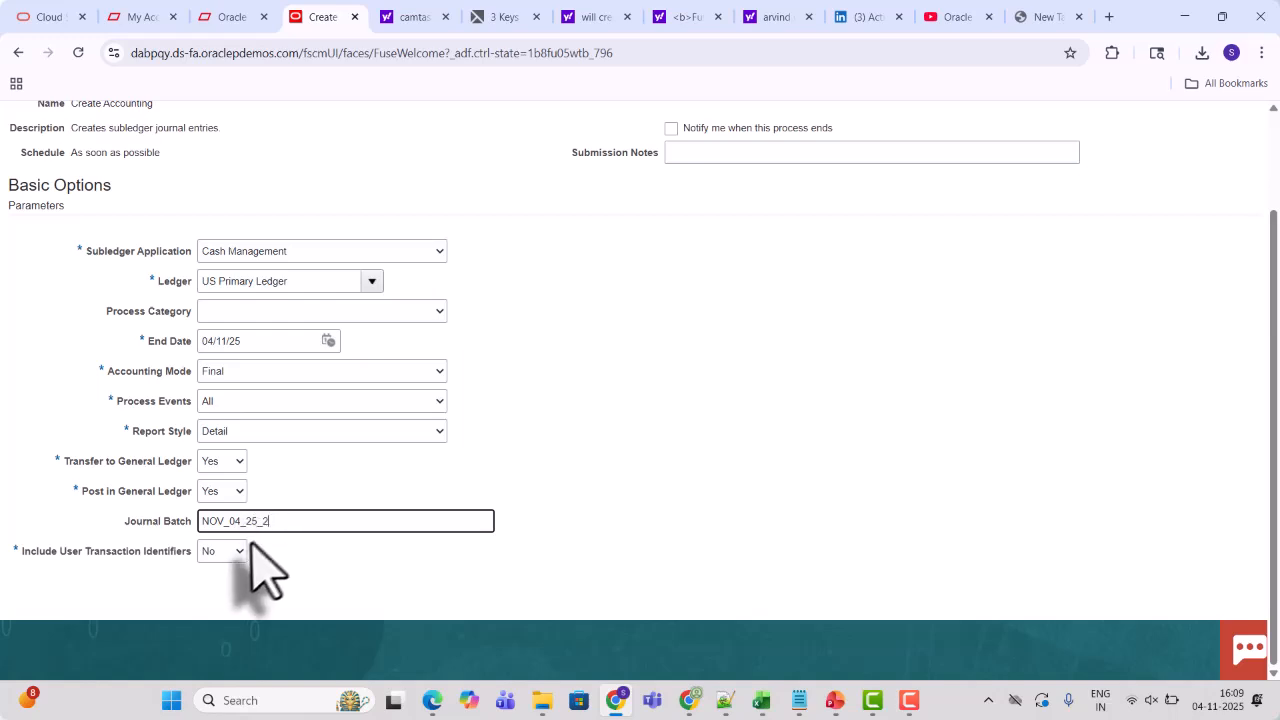
pyautogui.click(234, 556)
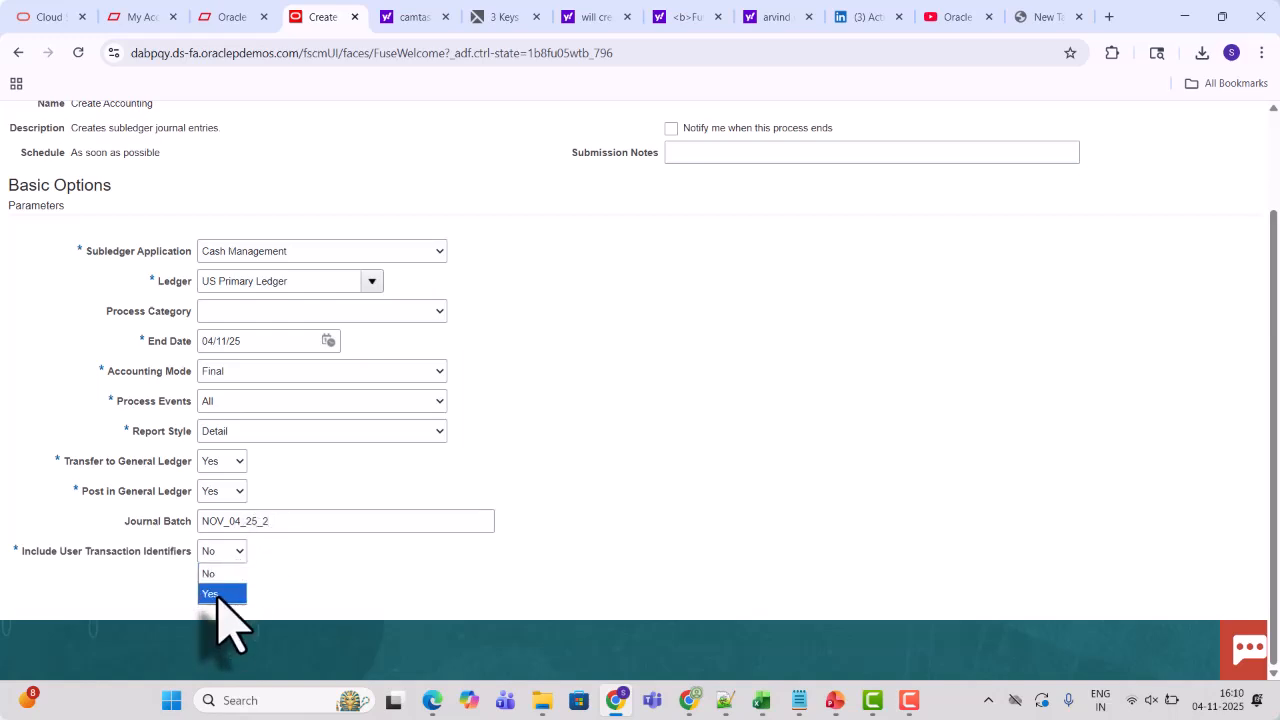
pyautogui.click(218, 596)
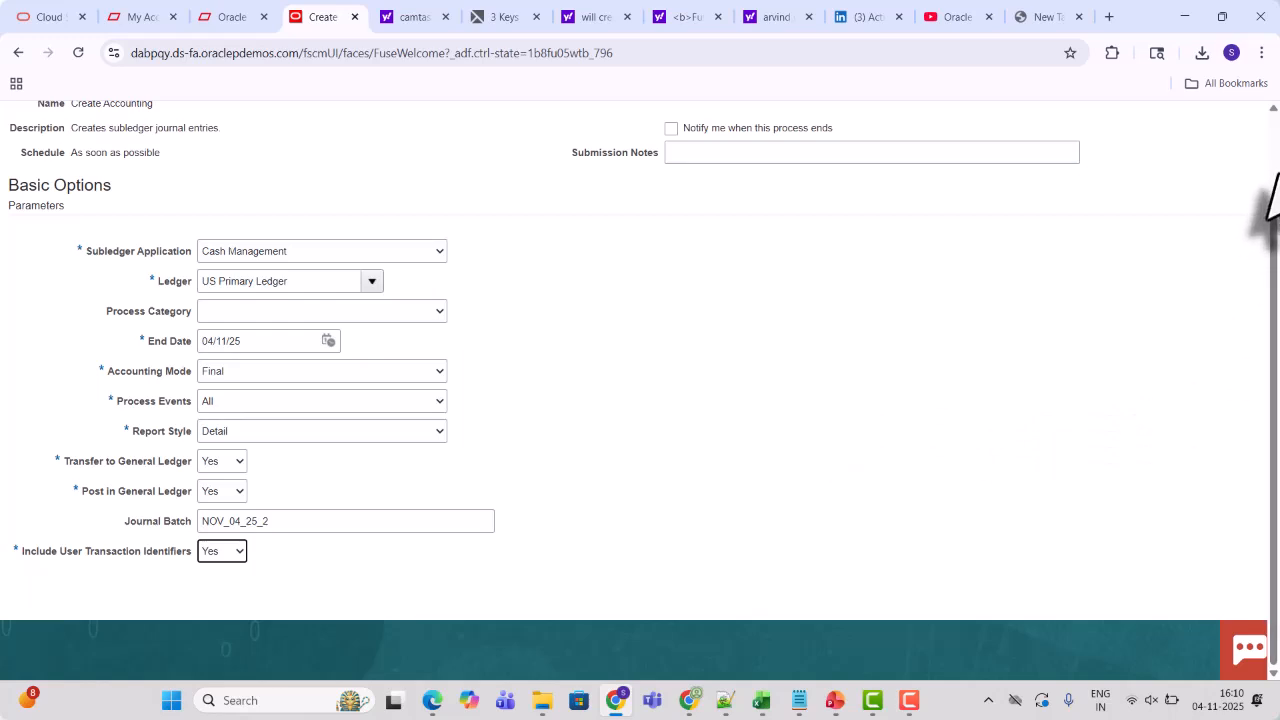
pyautogui.scroll(2, 1268, 196)
pyautogui.click(1152, 182)
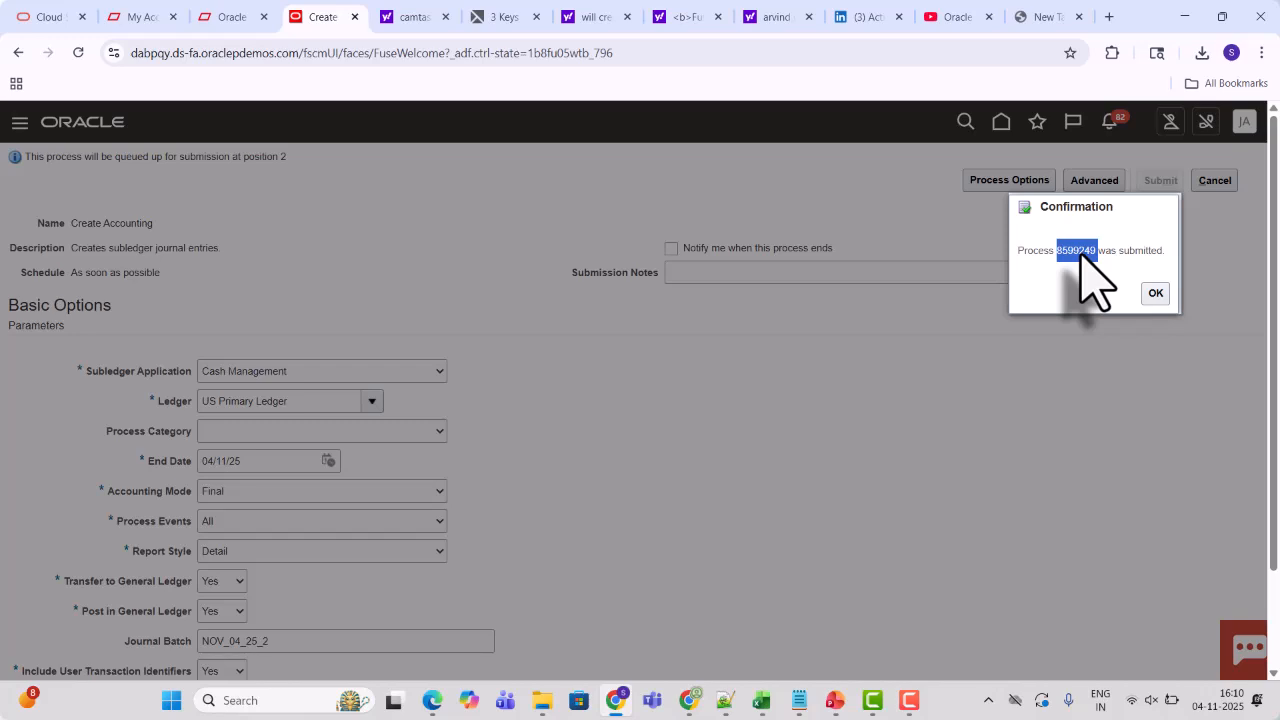
pyautogui.click(1154, 294)
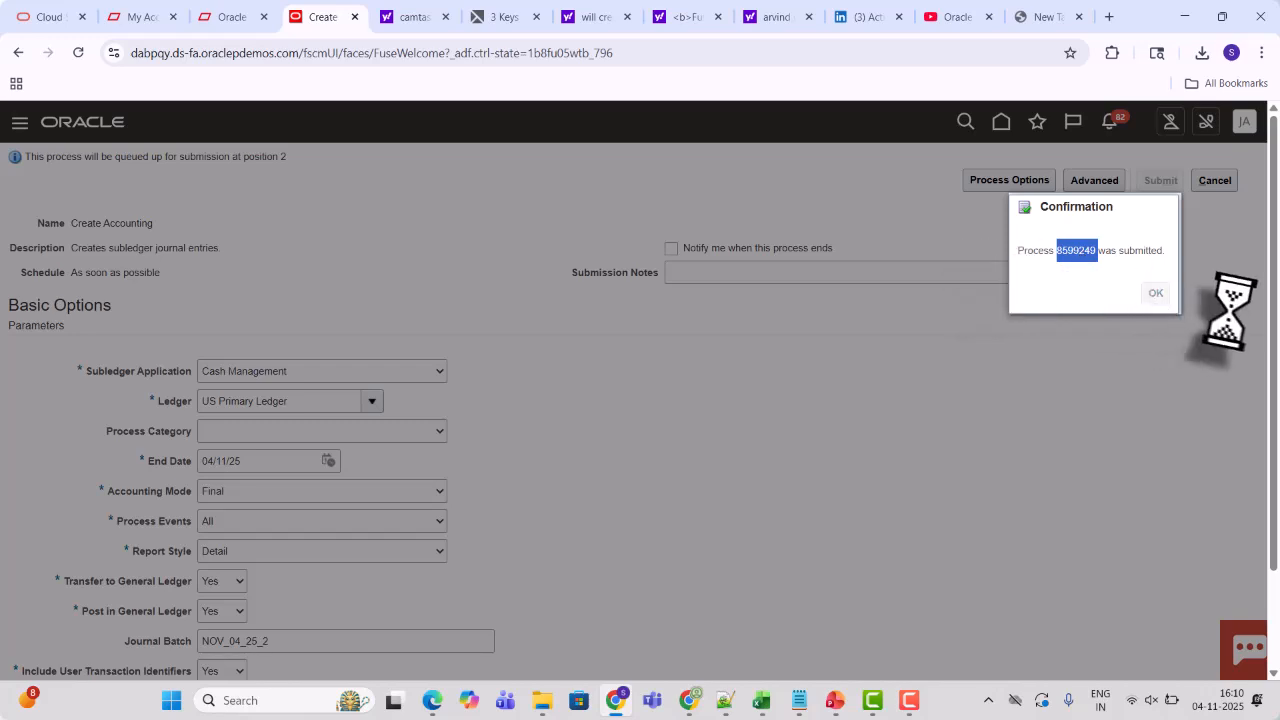
# Open Scheduled Processes and search for process ID 8599249 to check its status
pyautogui.click(20, 124)
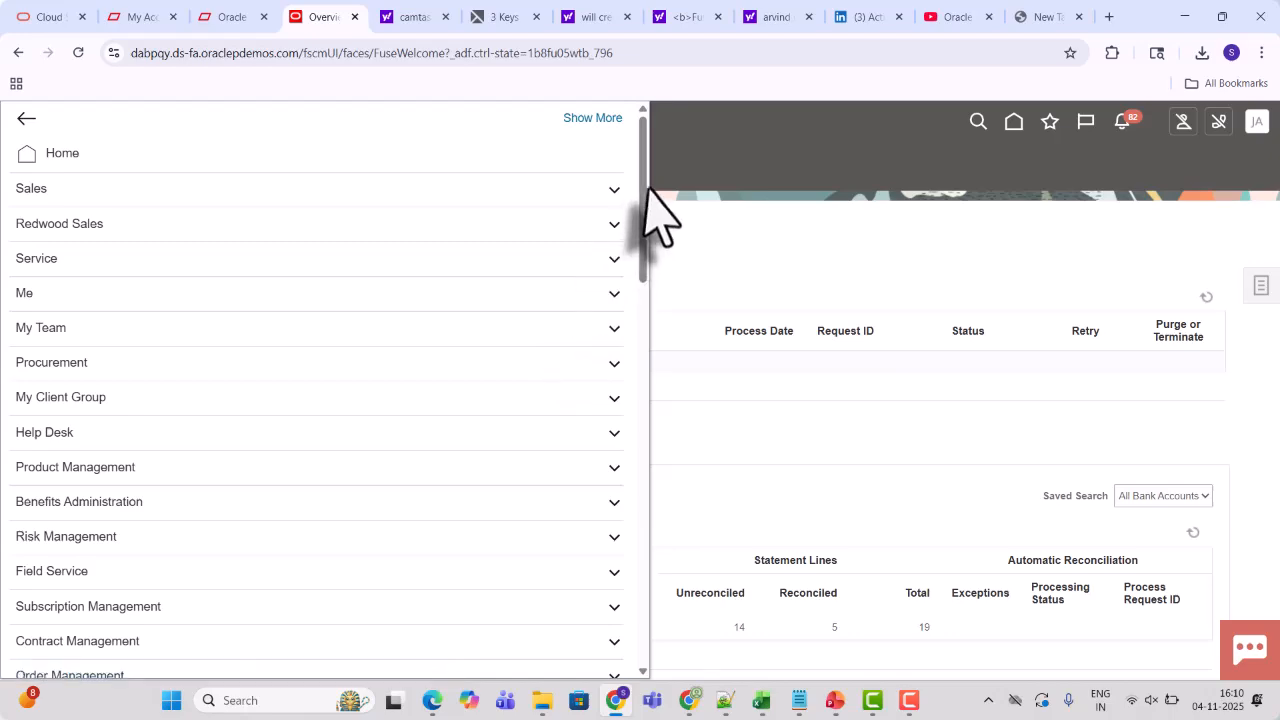
pyautogui.moveTo(643, 185); pyautogui.dragTo(643, 478)
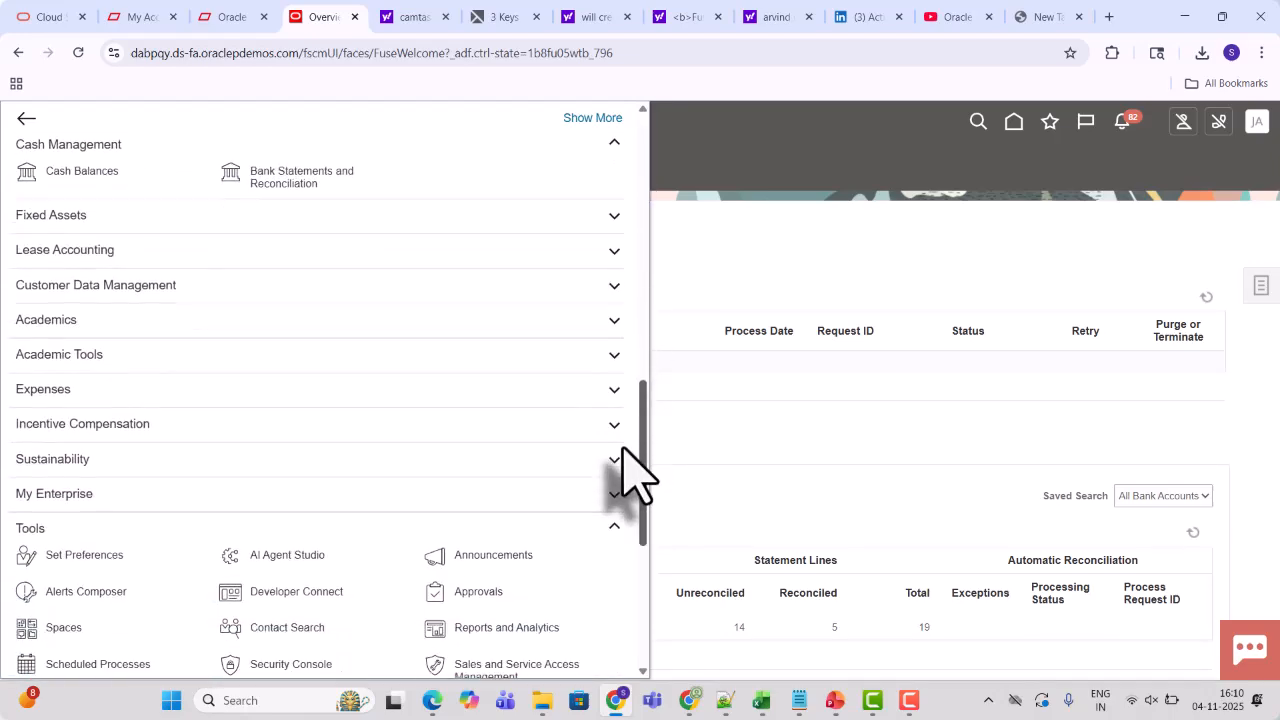
pyautogui.click(58, 664)
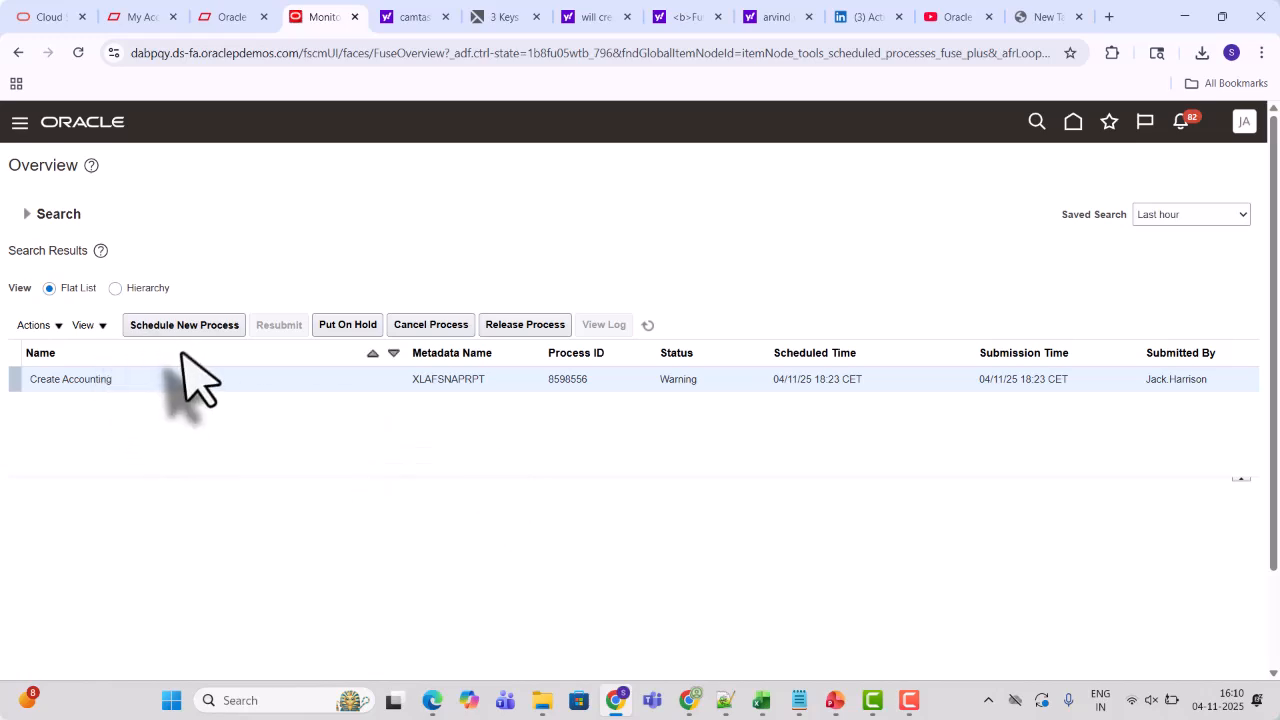
pyautogui.click(27, 212)
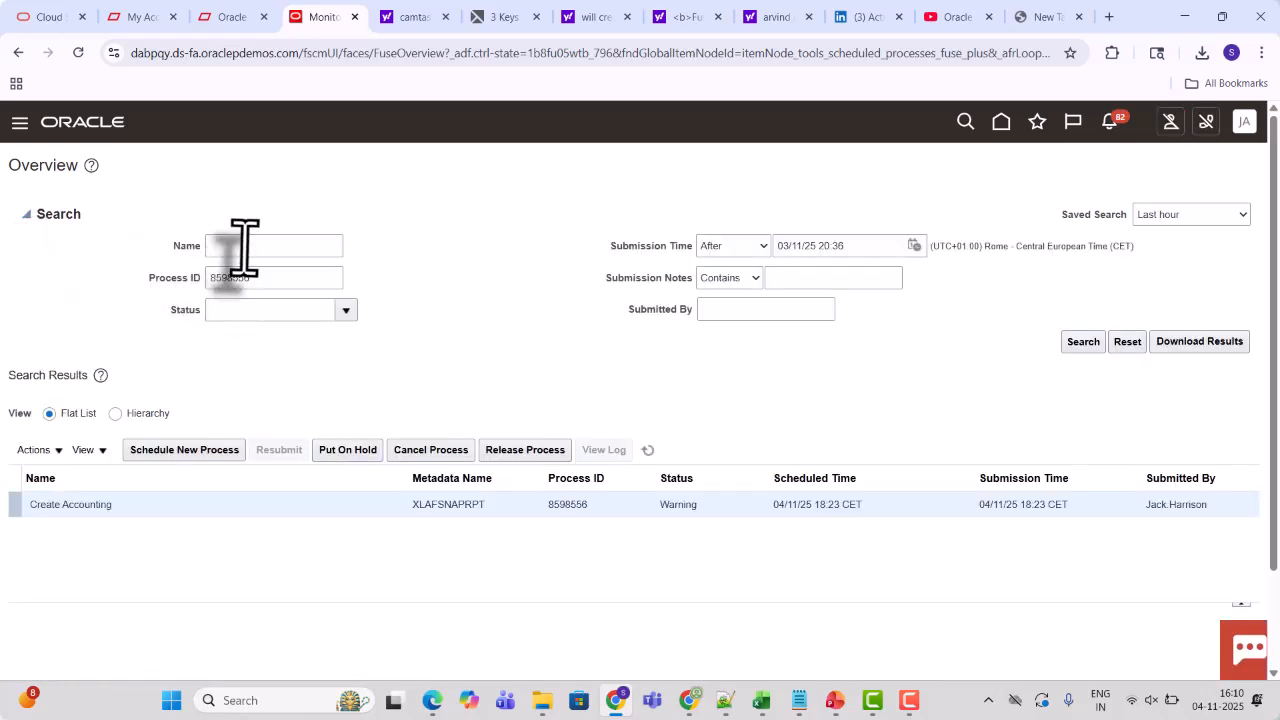
pyautogui.doubleClick(231, 277)
pyautogui.write('8599249')
pyautogui.click(1083, 341)
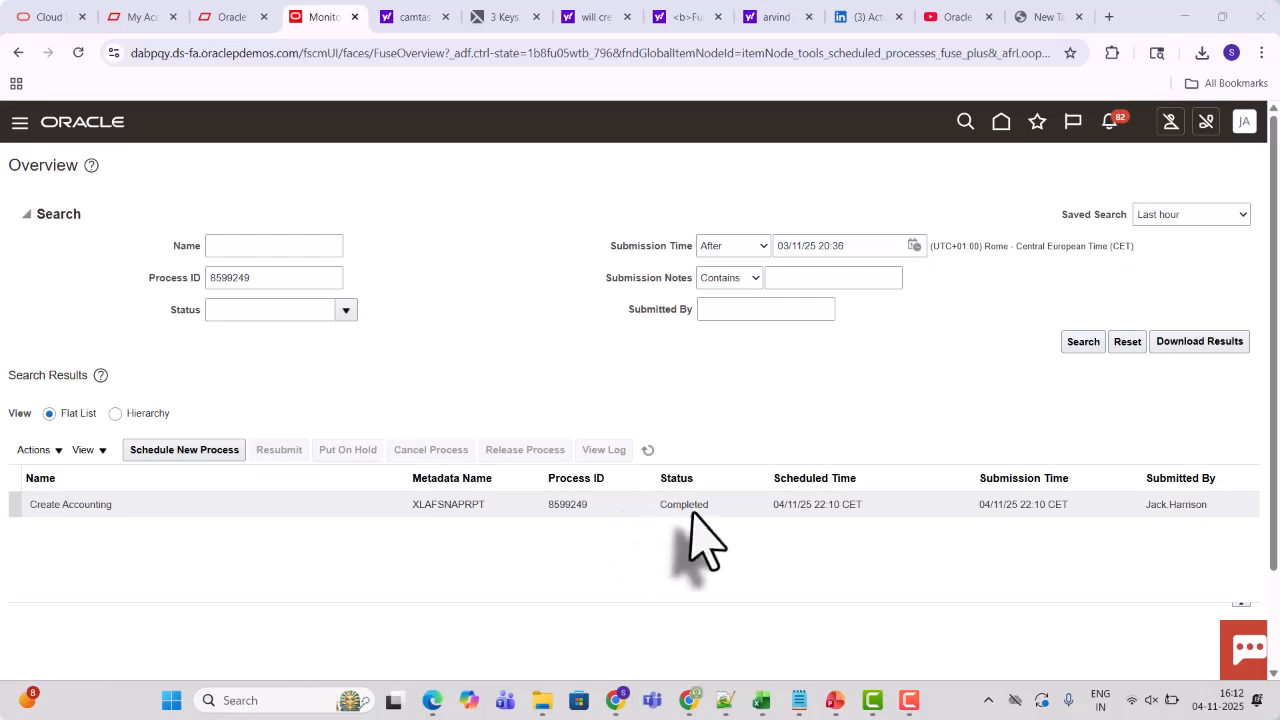
# Open Manage Journals under General Accounting and search accounting period 11-25 journals with source Cash Management
pyautogui.click(1002, 125)
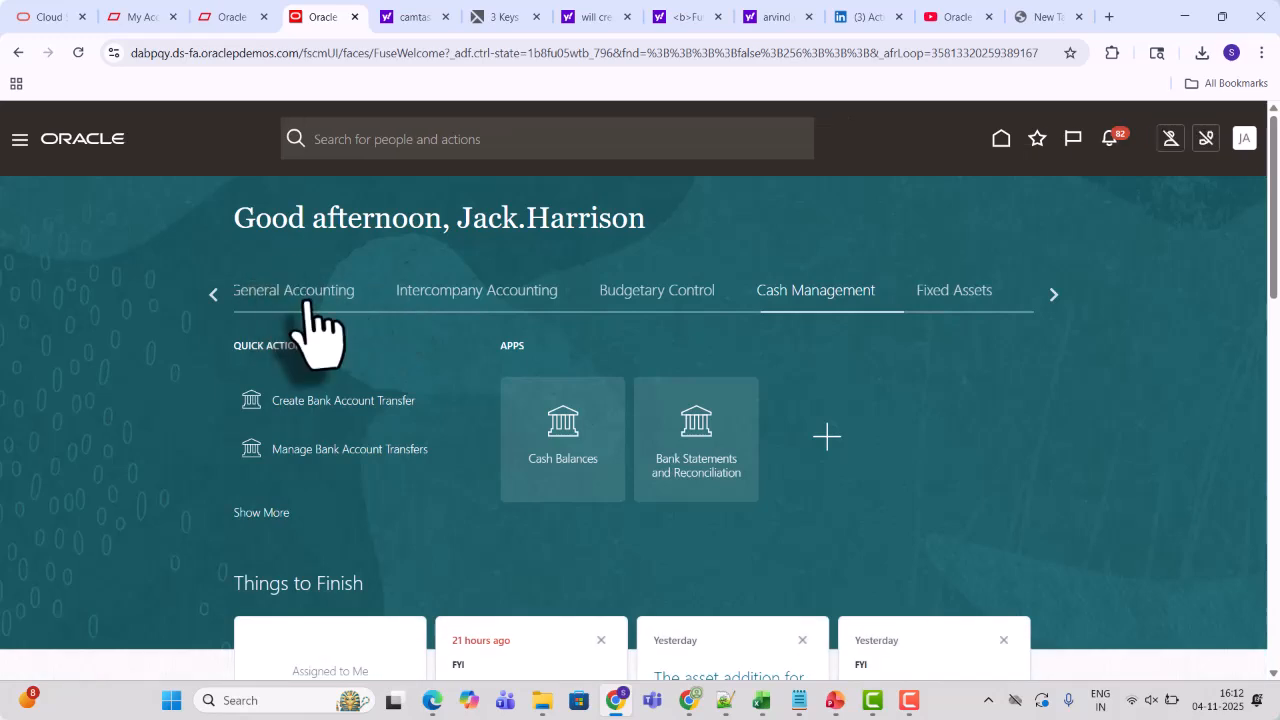
pyautogui.click(307, 302)
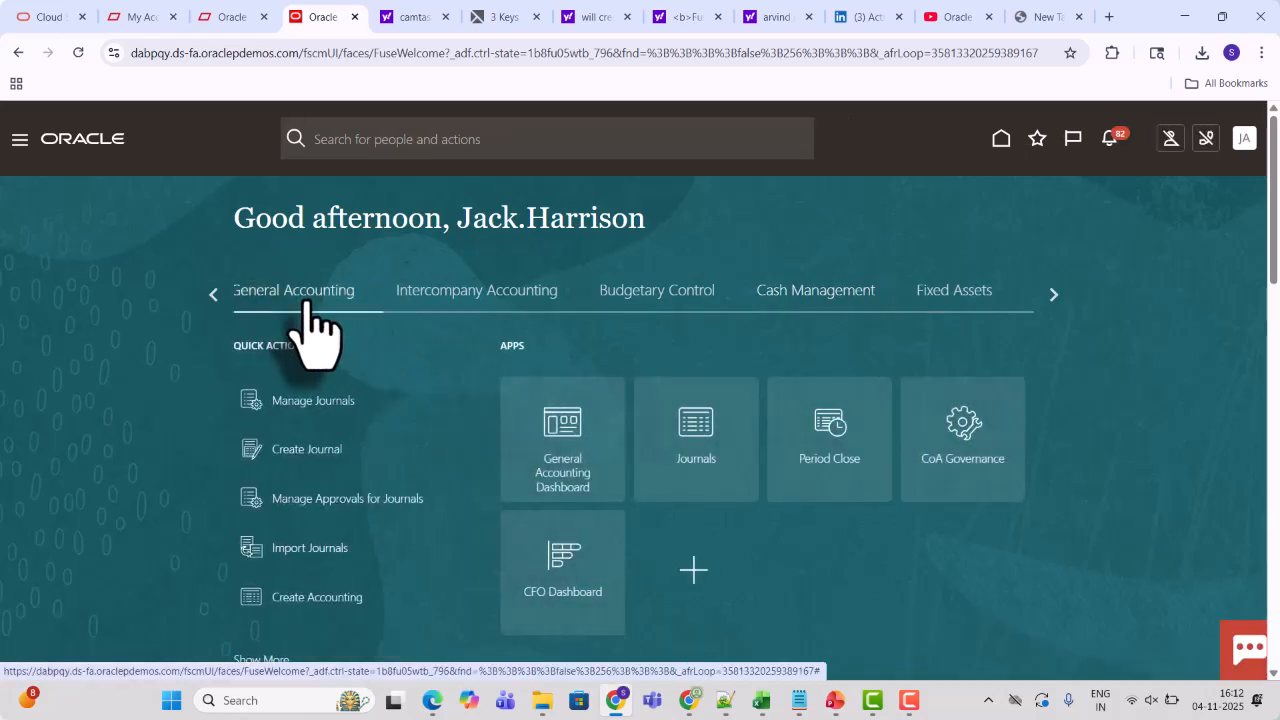
pyautogui.click(697, 450)
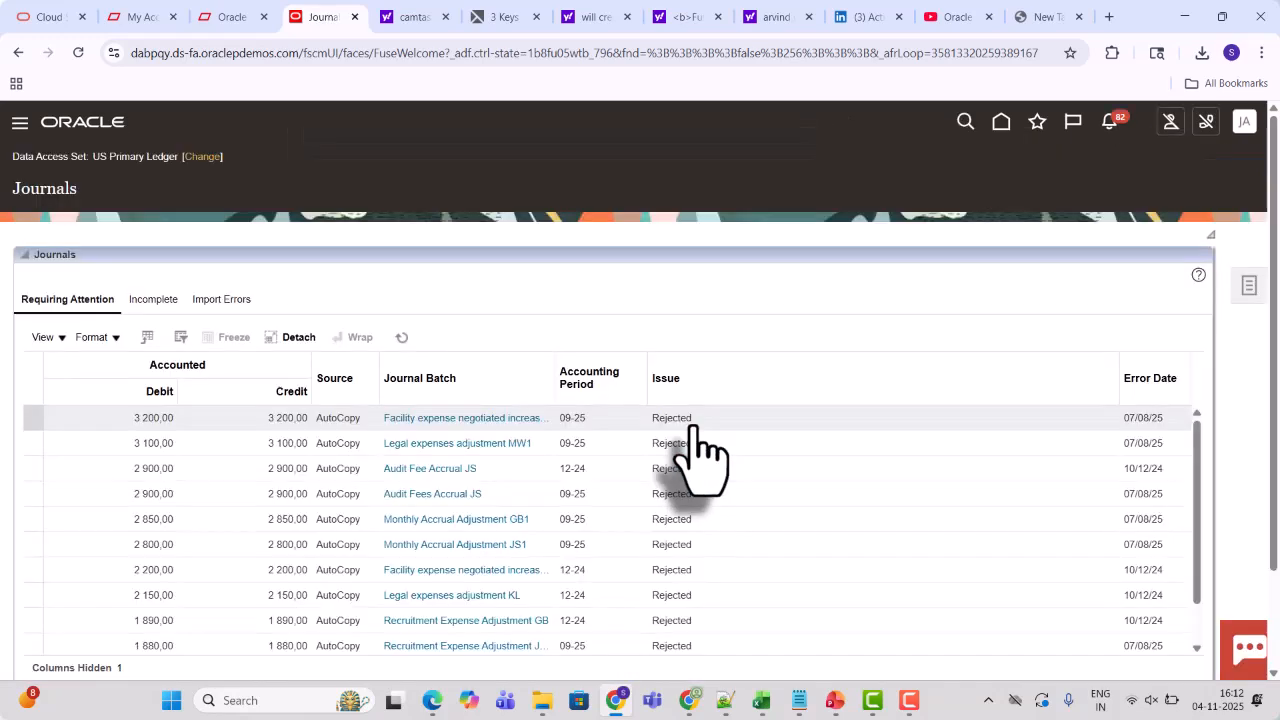
pyautogui.click(1250, 286)
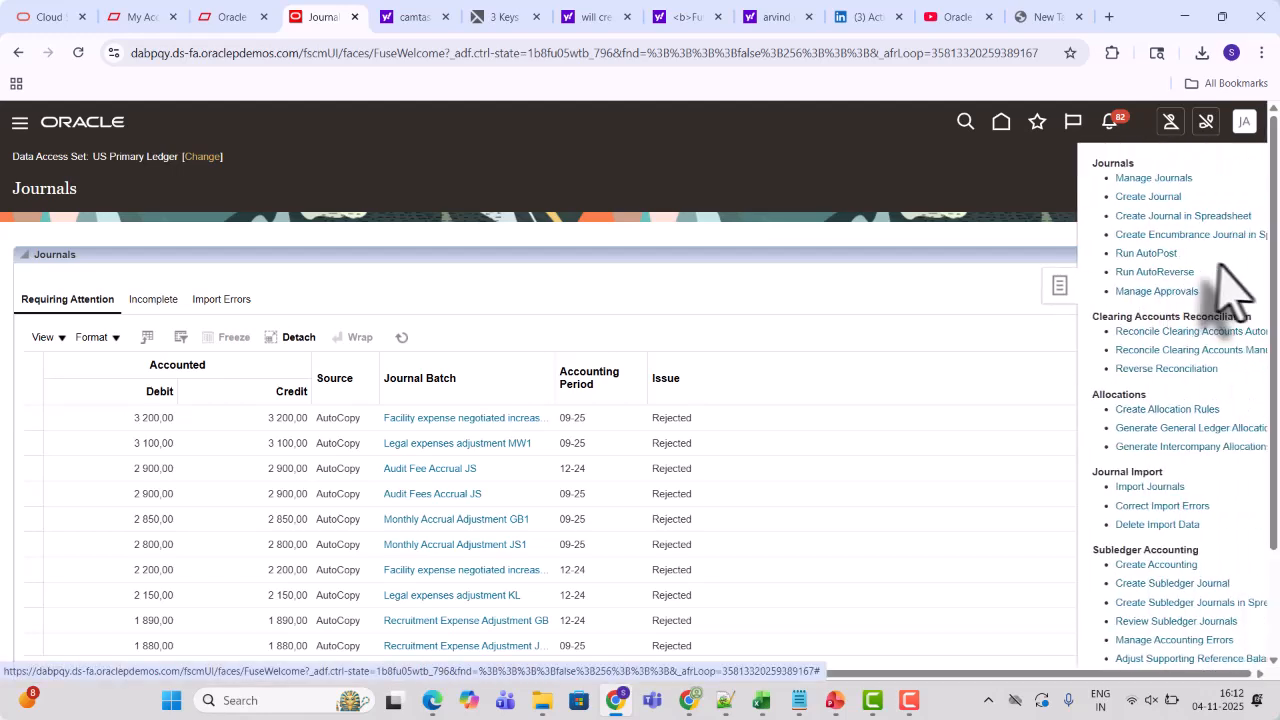
pyautogui.click(1115, 181)
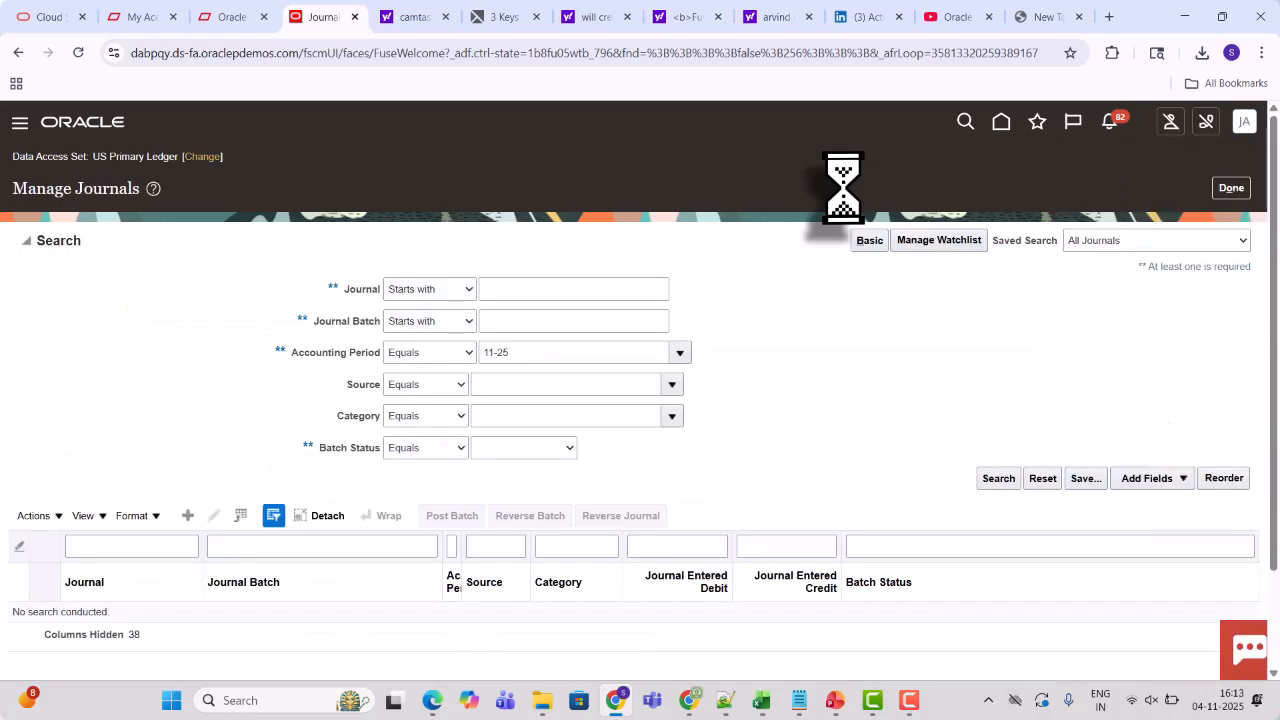
pyautogui.click(514, 382)
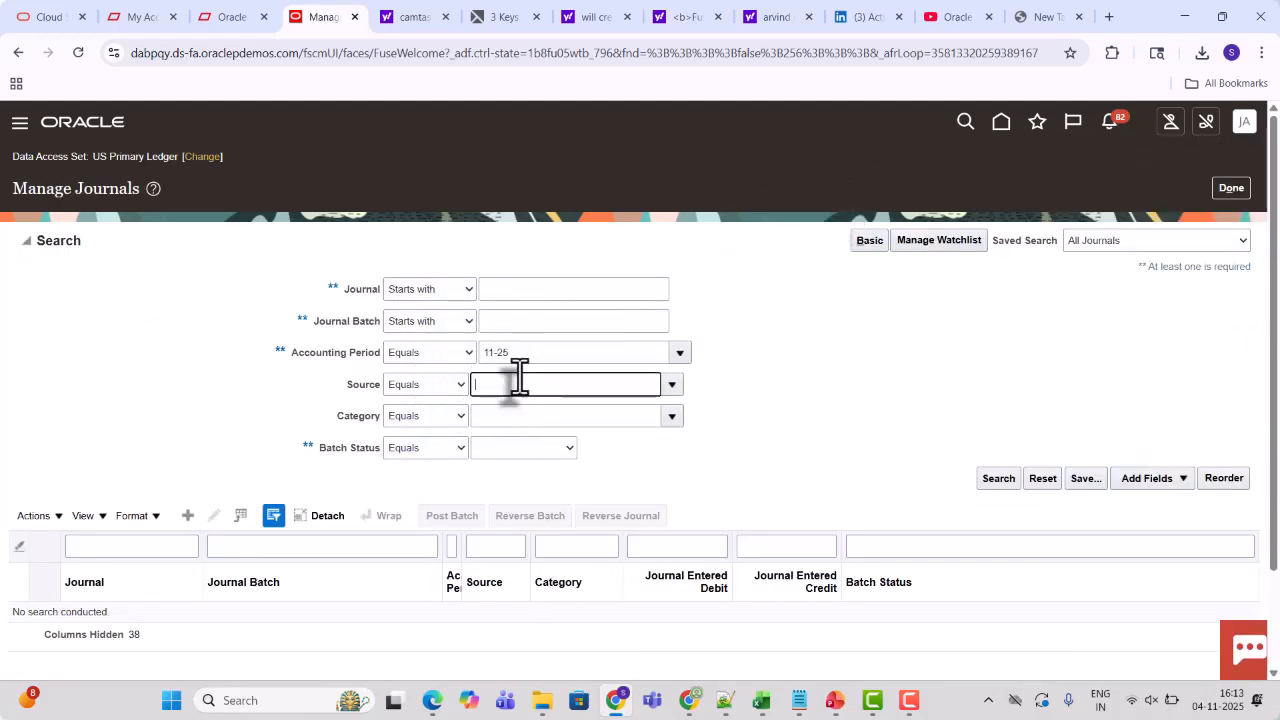
pyautogui.click(605, 422)
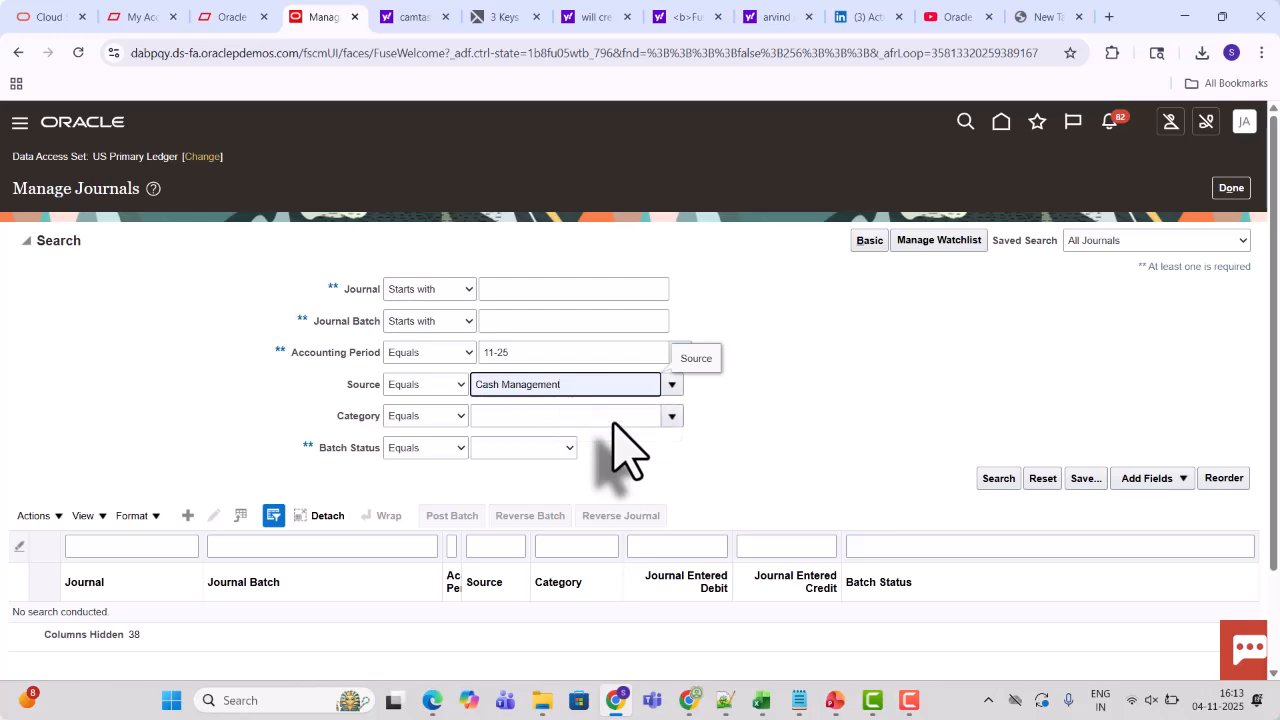
pyautogui.click(997, 479)
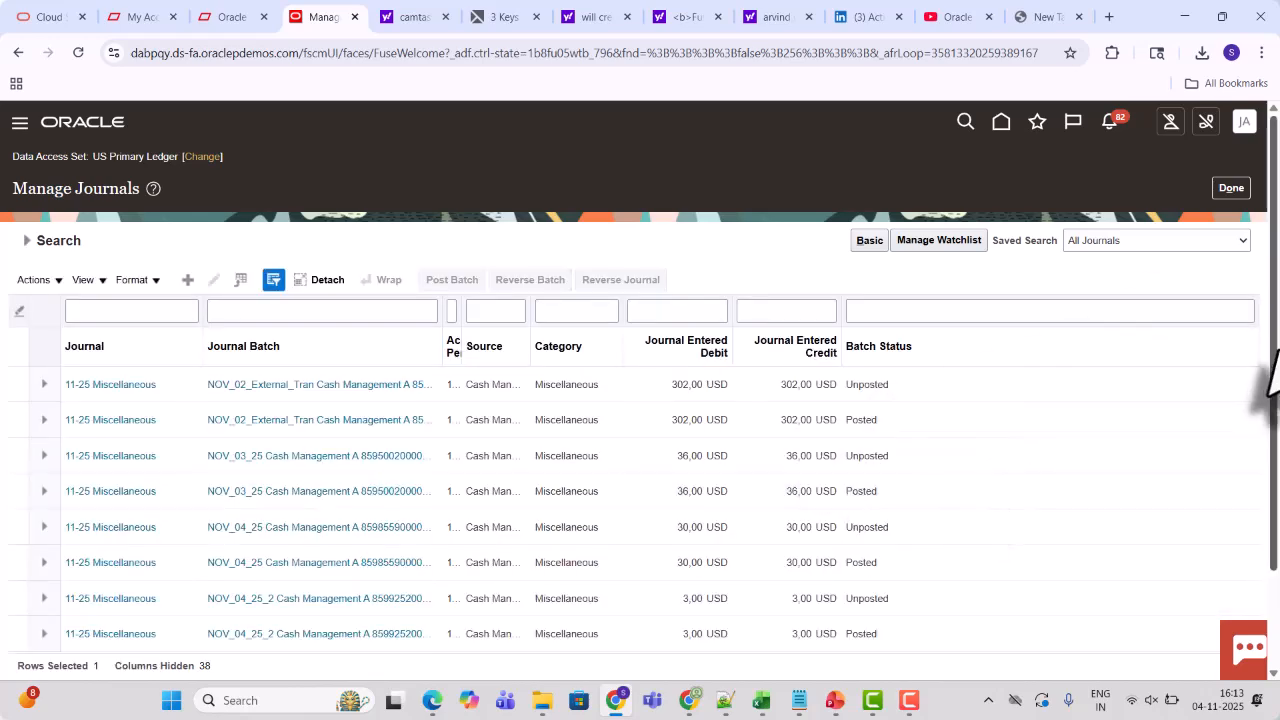
# Open the posted NOV_04_25_2 Cash Management journal batch and review its journal lines
pyautogui.scroll(-2, 1270, 345)
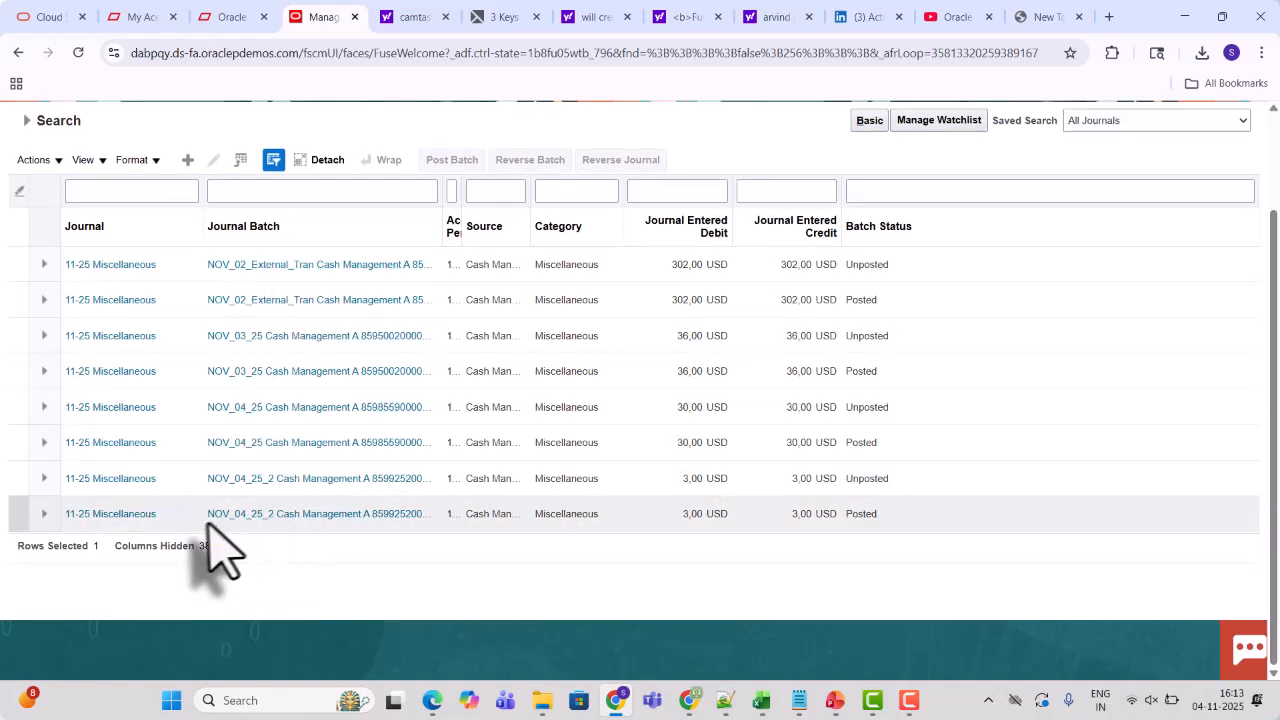
pyautogui.click(264, 514)
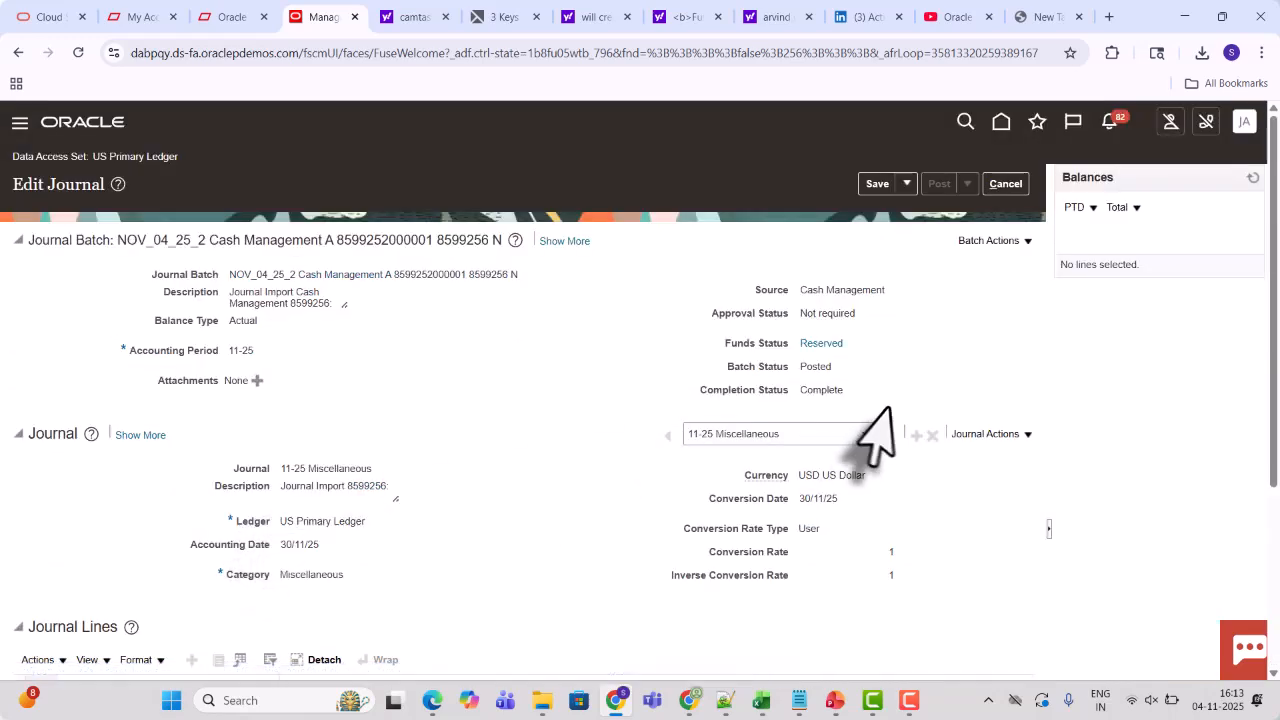
pyautogui.moveTo(1272, 290); pyautogui.dragTo(1272, 485)
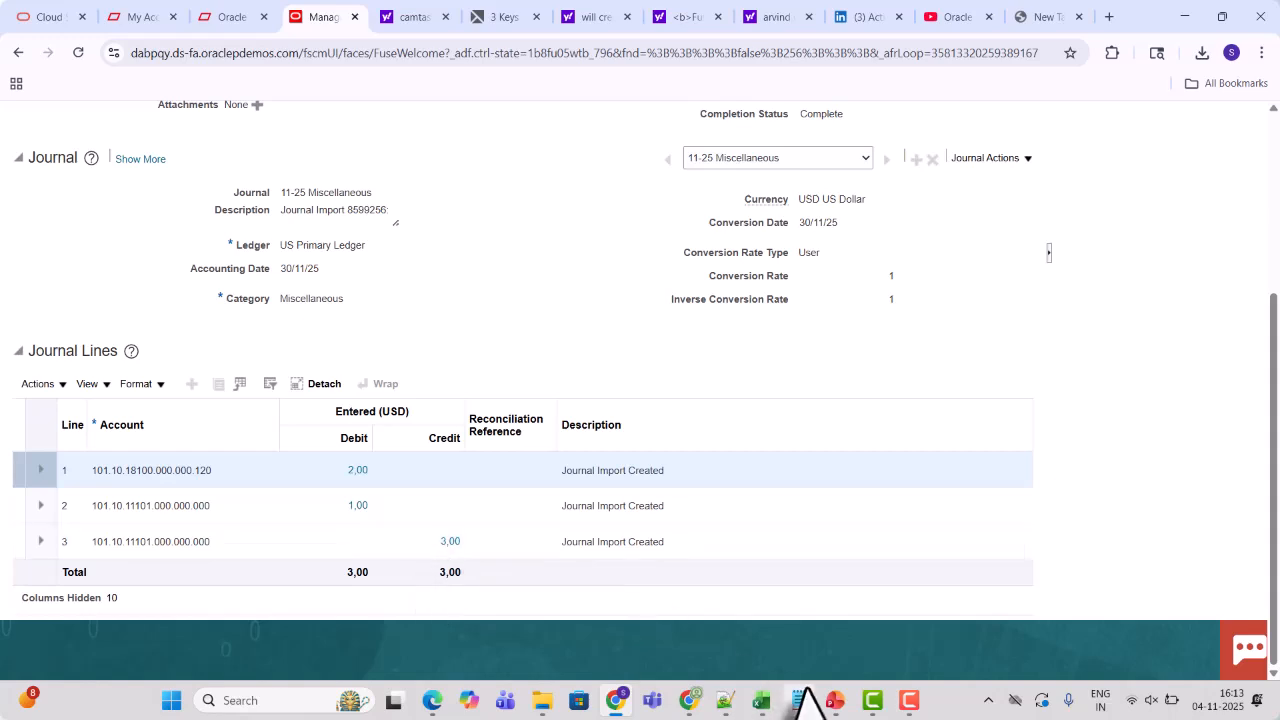
# Switch to Excel and apply the green fill to cells C550 to C552 on the CM Notes sheet
pyautogui.click(766, 700)
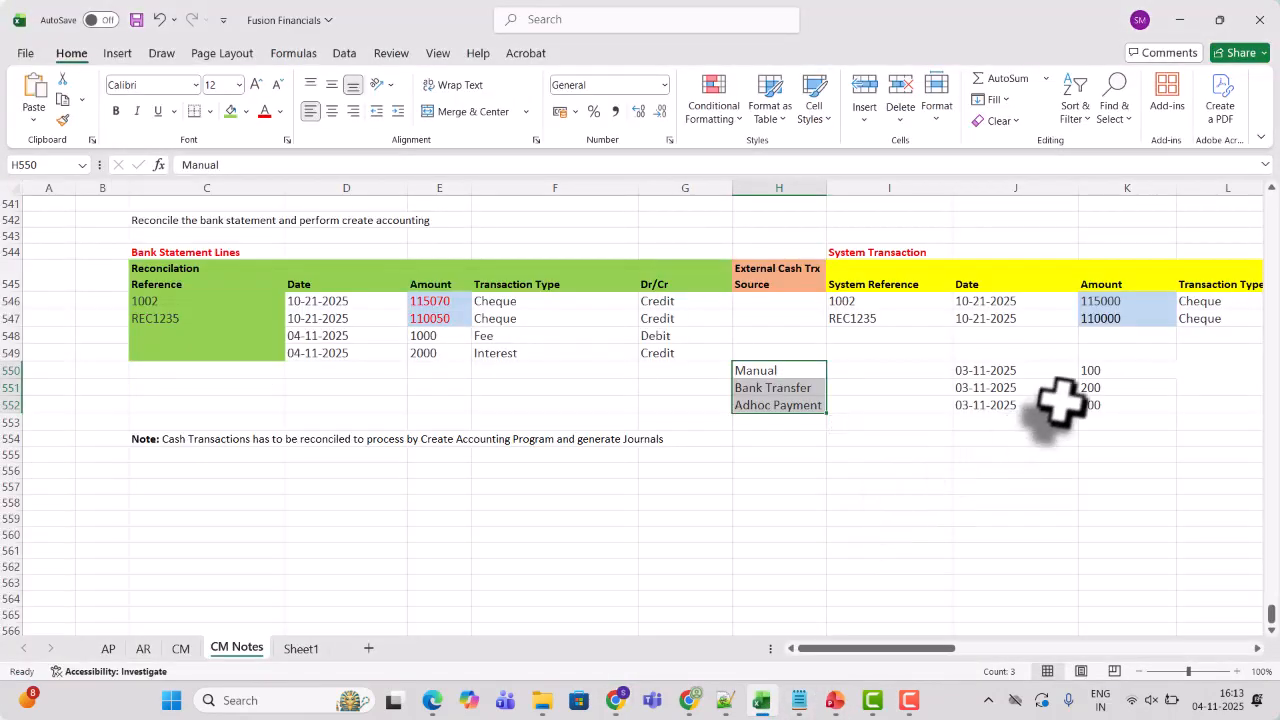
pyautogui.click(1091, 373)
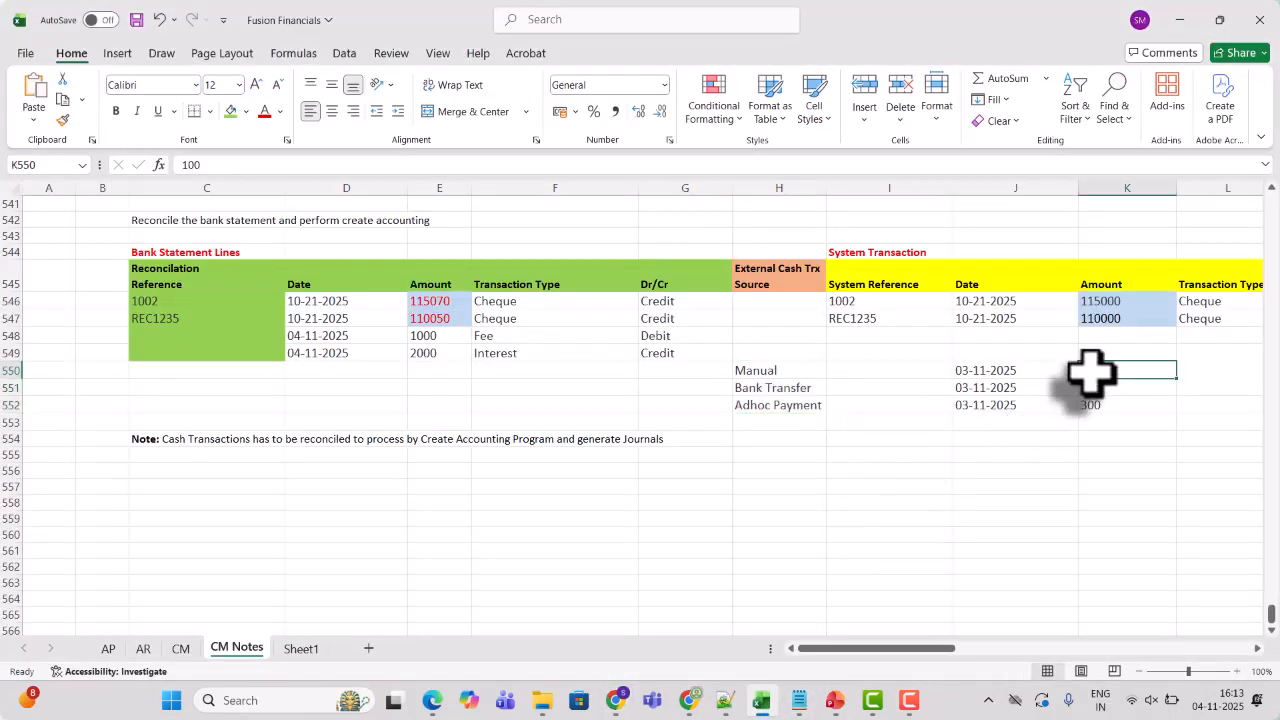
pyautogui.click(250, 368)
pyautogui.moveTo(250, 368); pyautogui.dragTo(247, 403)
pyautogui.moveTo(247, 413); pyautogui.dragTo(247, 410)
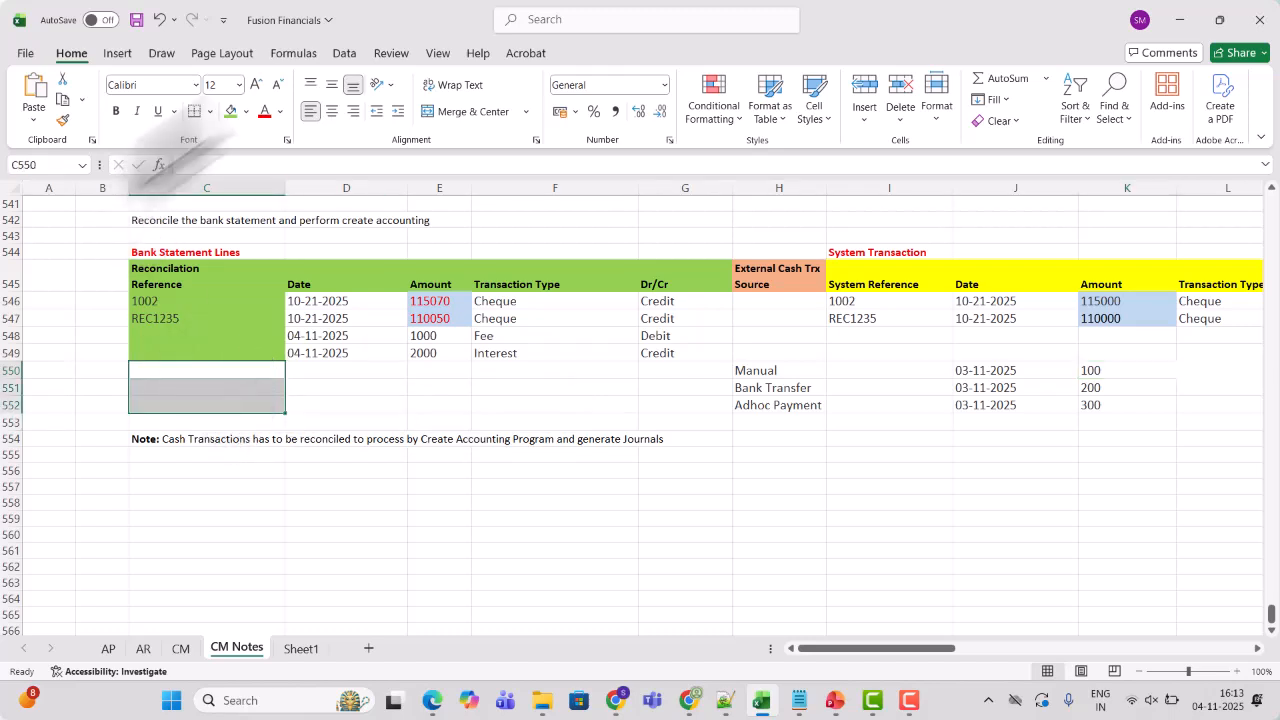
pyautogui.click(231, 111)
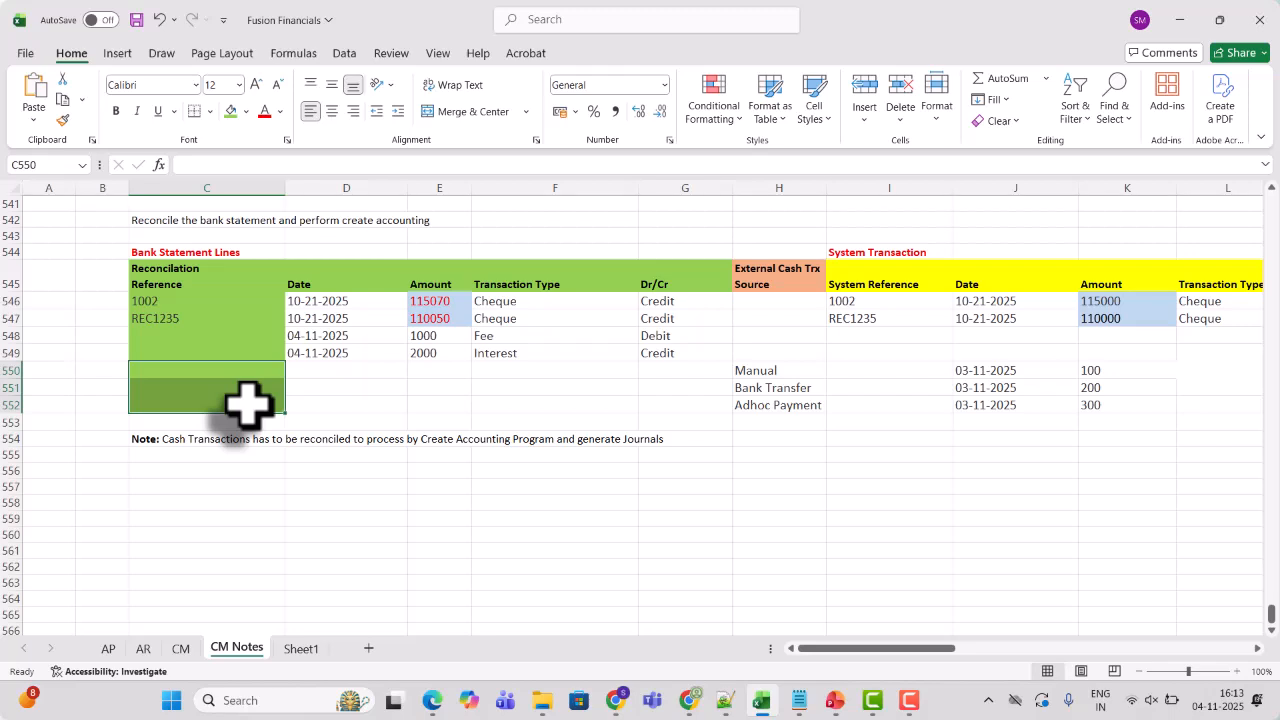
# Review the Manual, Bank Transfer and Adhoc Payment external cash transaction sources listed in the notes
pyautogui.click(755, 372)
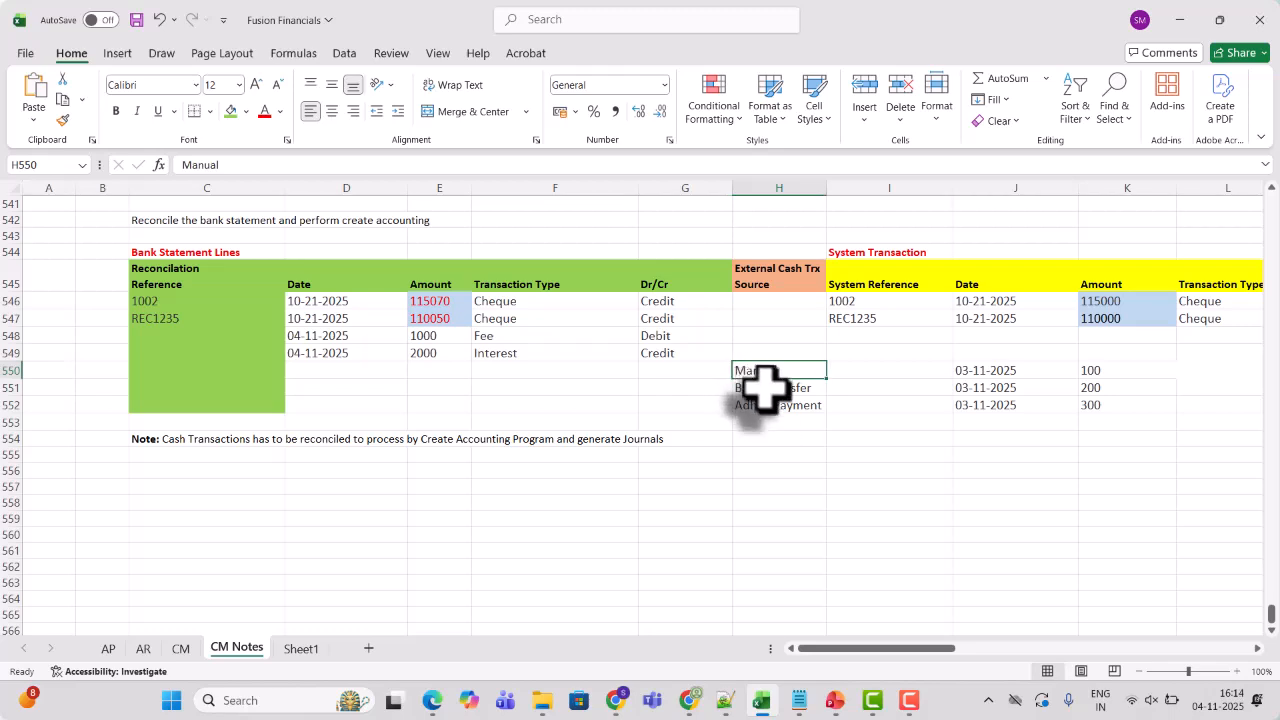
pyautogui.click(760, 389)
pyautogui.click(767, 406)
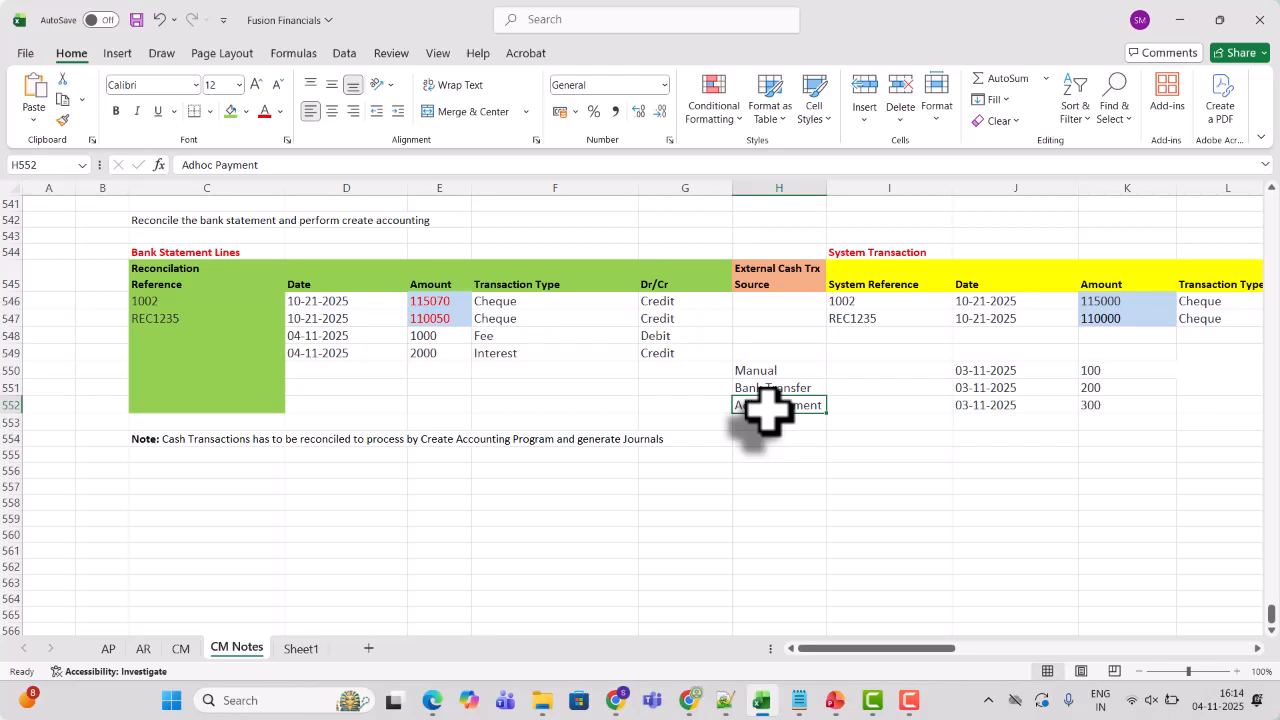
pyautogui.click(908, 698)
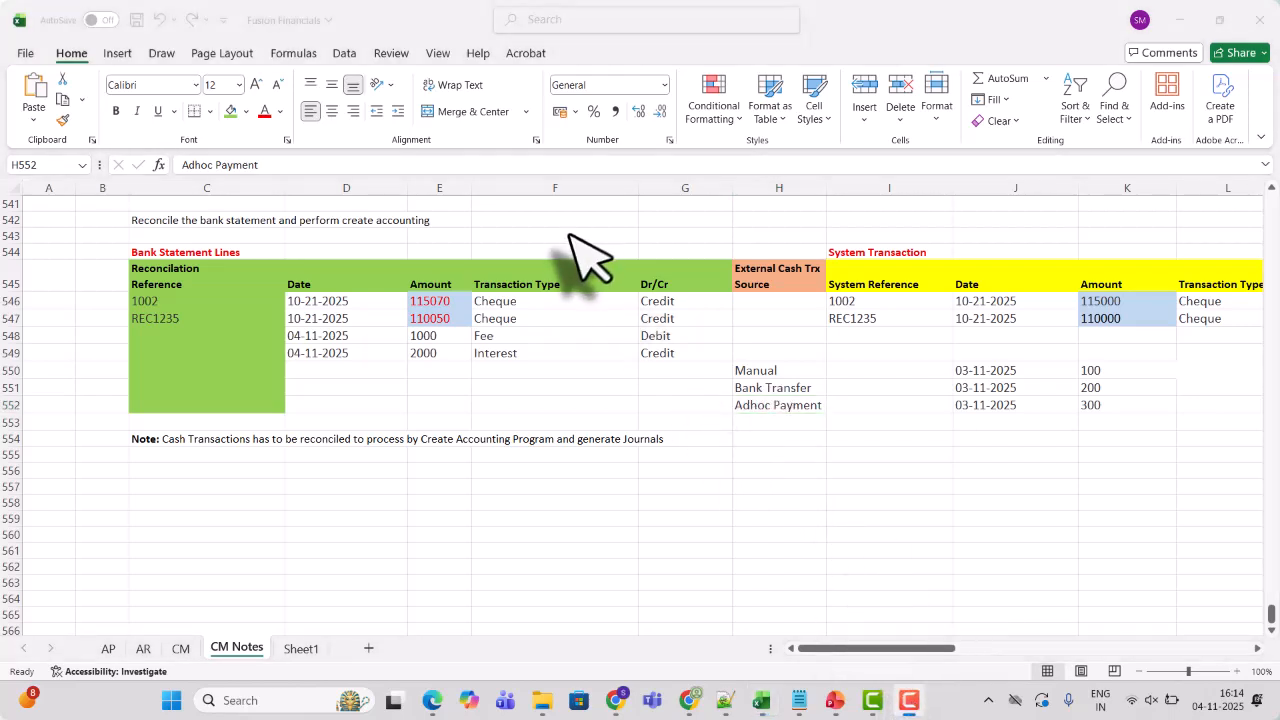